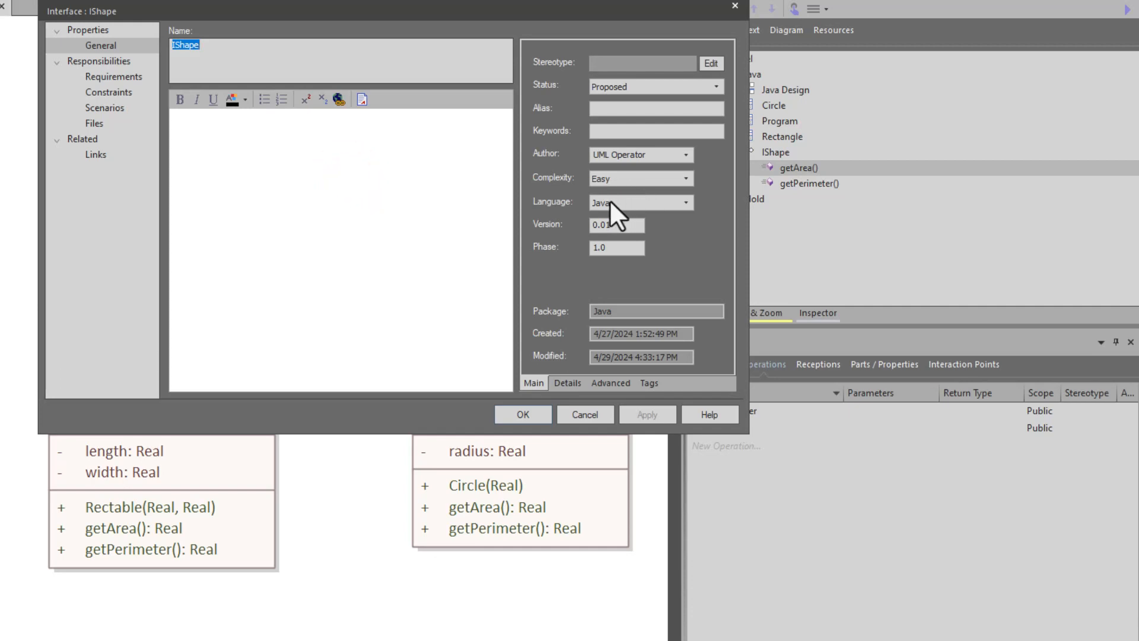
Accept the IShape interface's properties with Java as the language and deselect the interface in the diagram
click(528, 412)
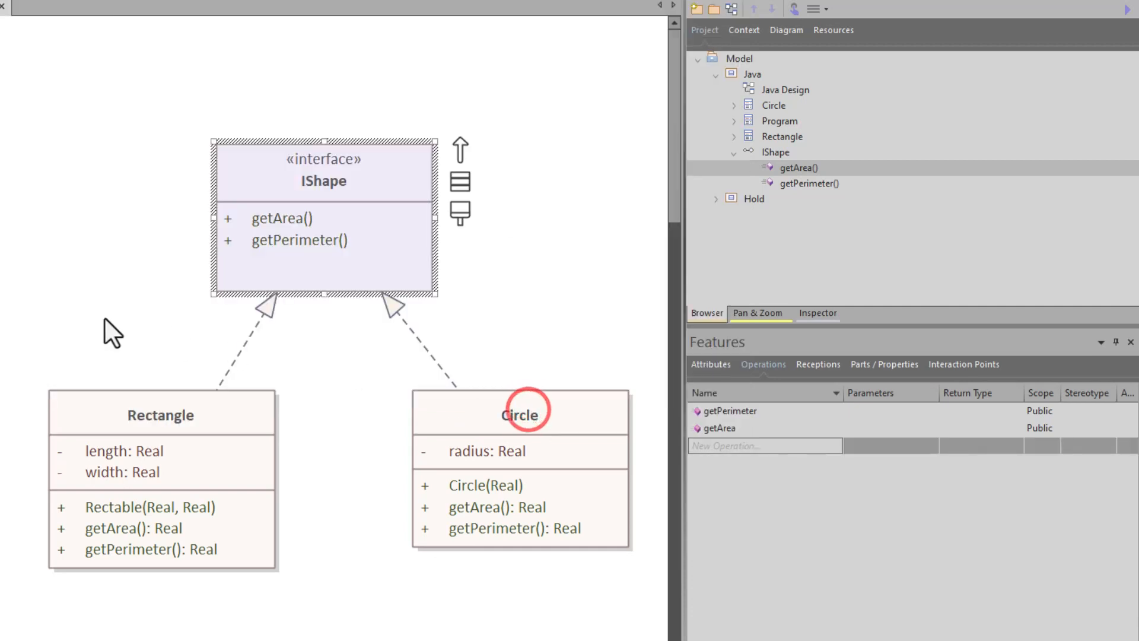
click(84, 311)
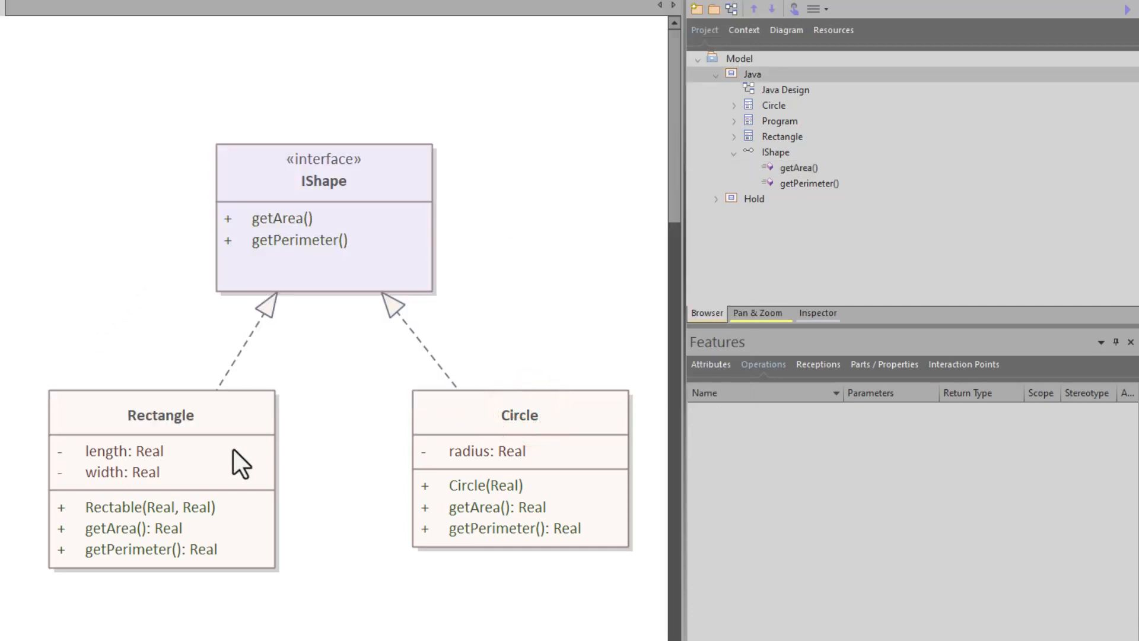
Set the type of the Rectangle class's length and width attributes to double
click(153, 452)
click(155, 451)
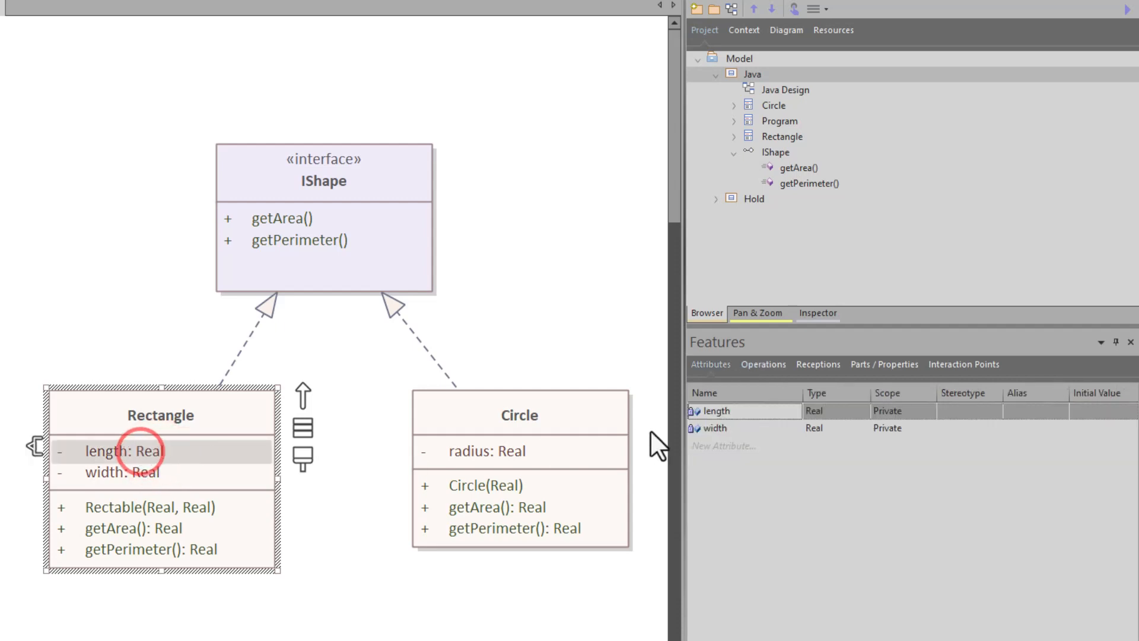
click(853, 408)
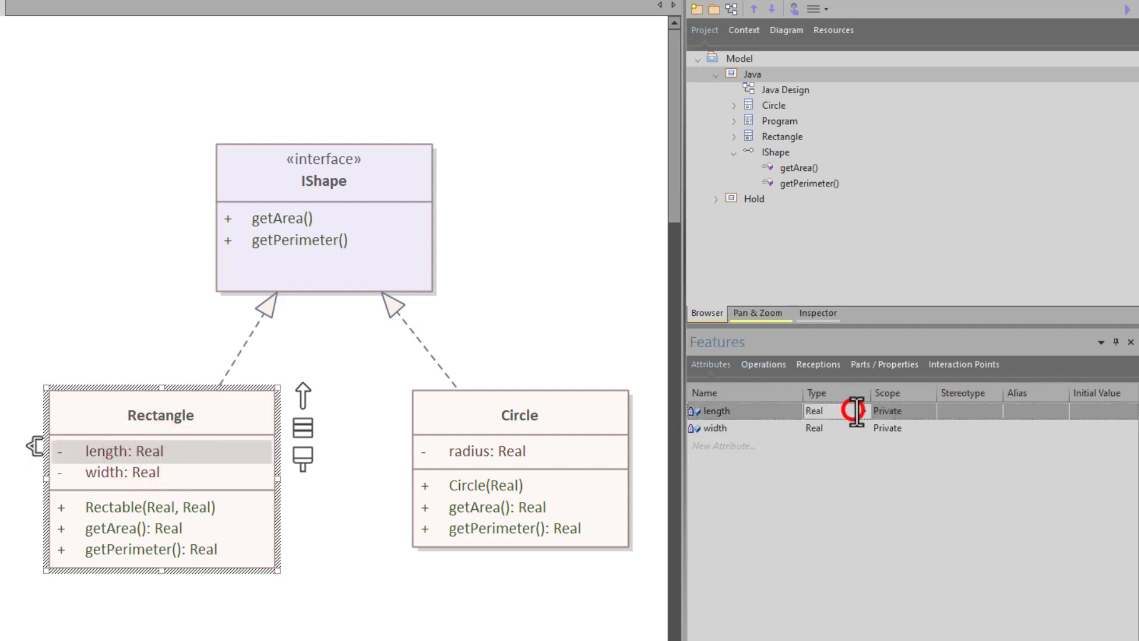
click(865, 408)
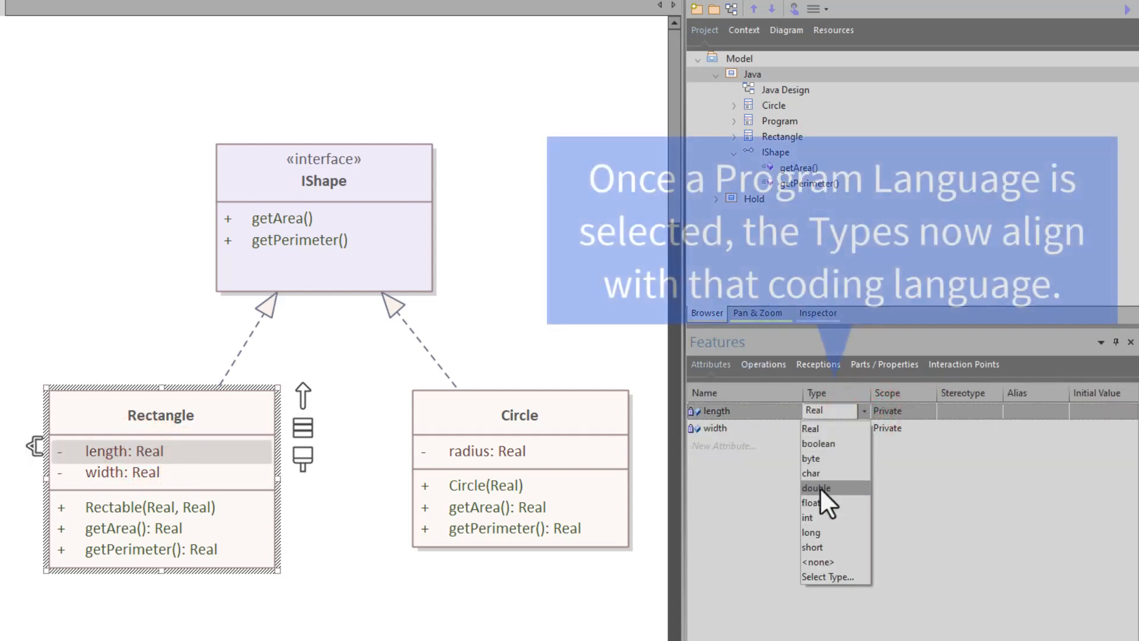
click(819, 488)
click(224, 484)
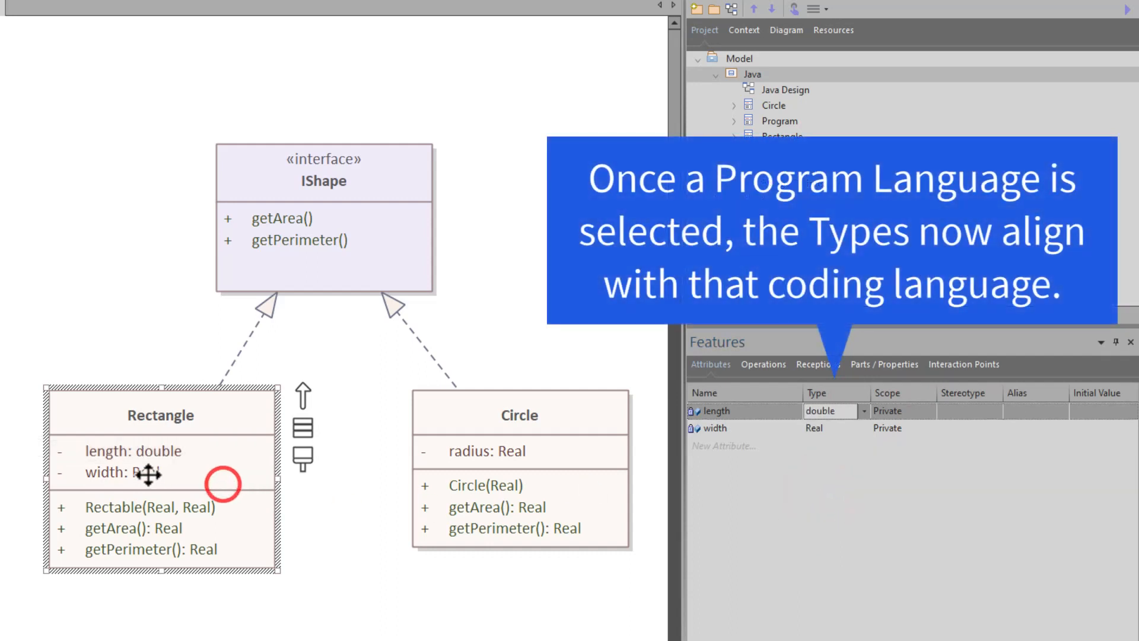
click(148, 471)
click(841, 428)
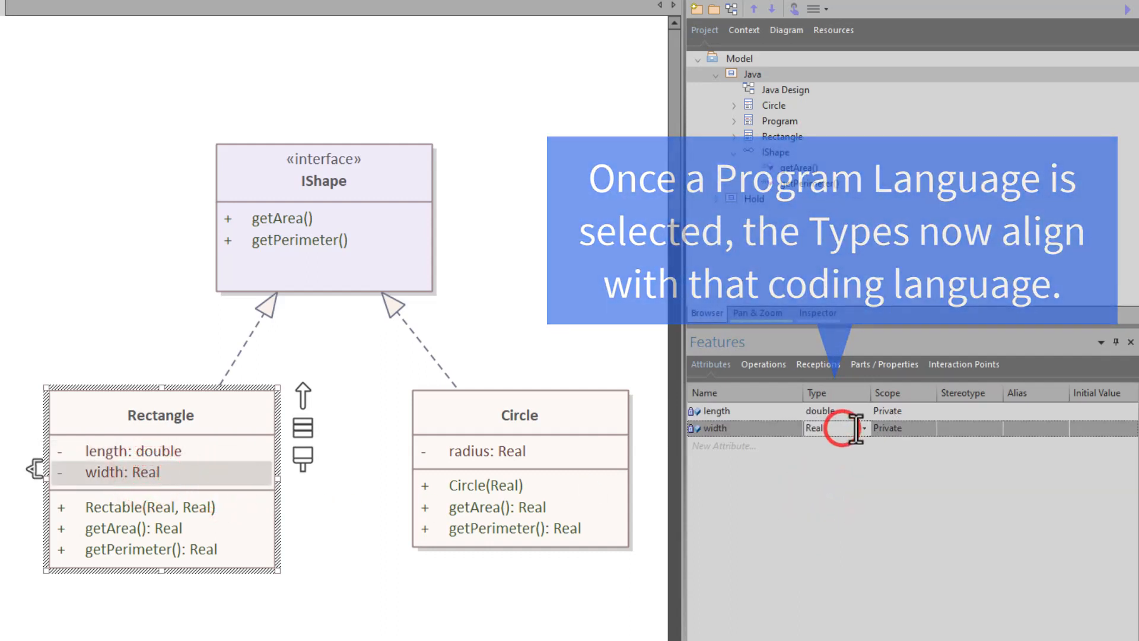
click(864, 429)
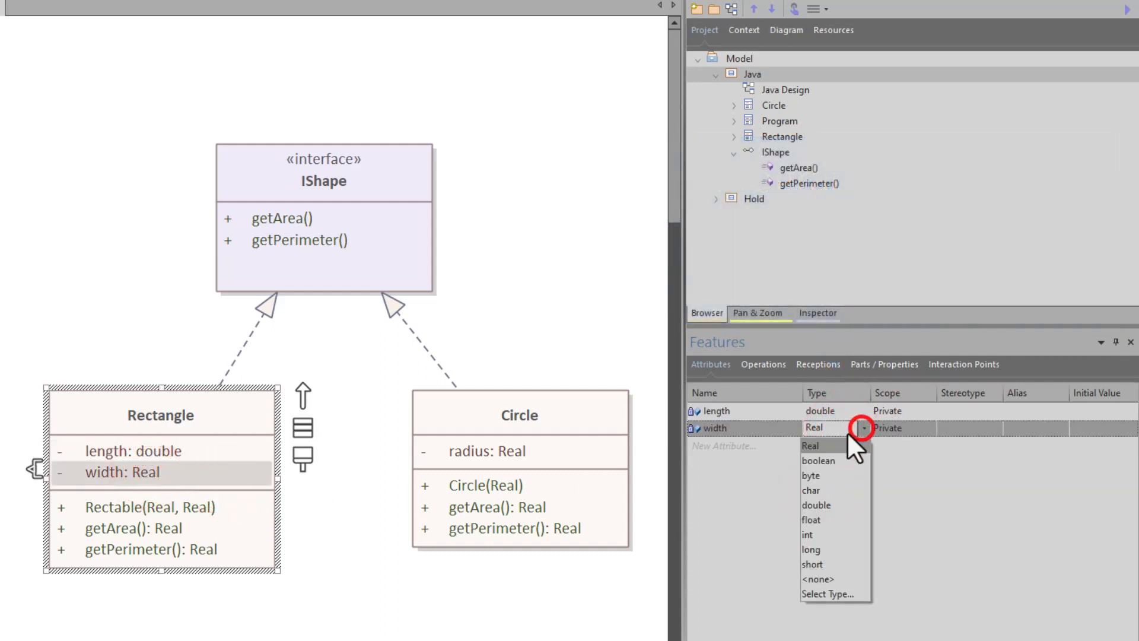
click(821, 504)
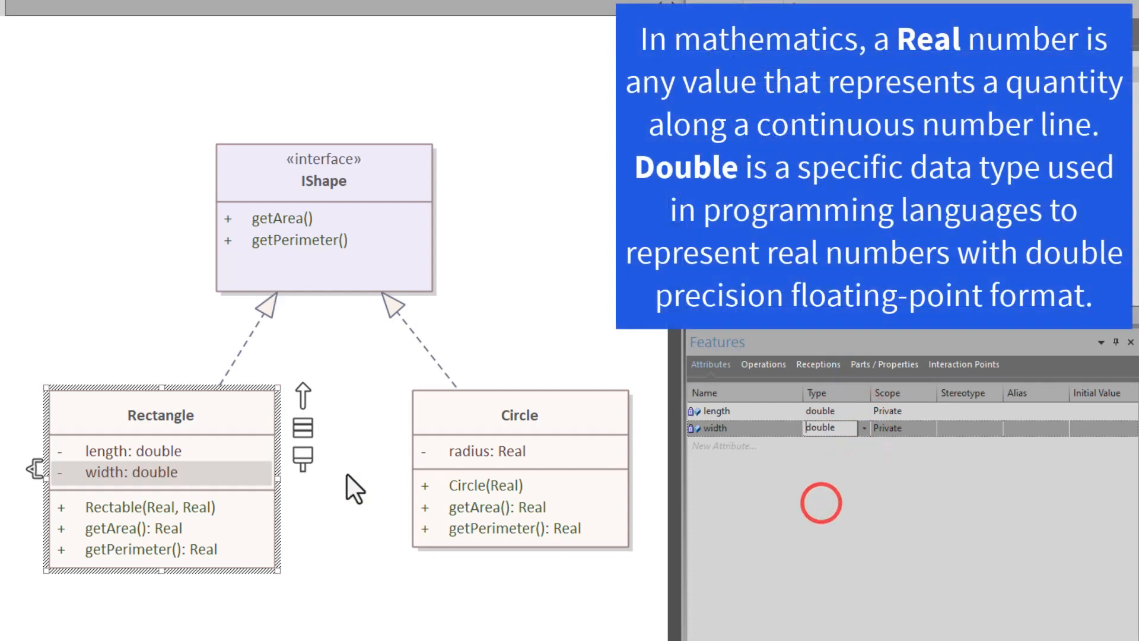
Set the length and width parameters of the Rectangle class's Rectable operation to type double
click(152, 508)
click(888, 410)
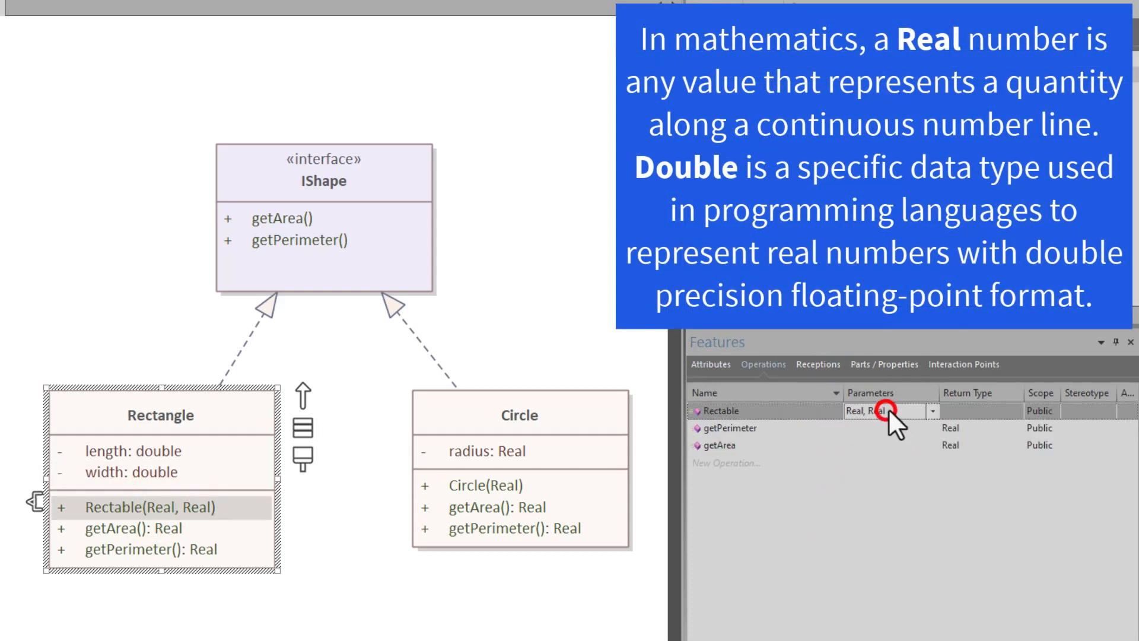
click(933, 410)
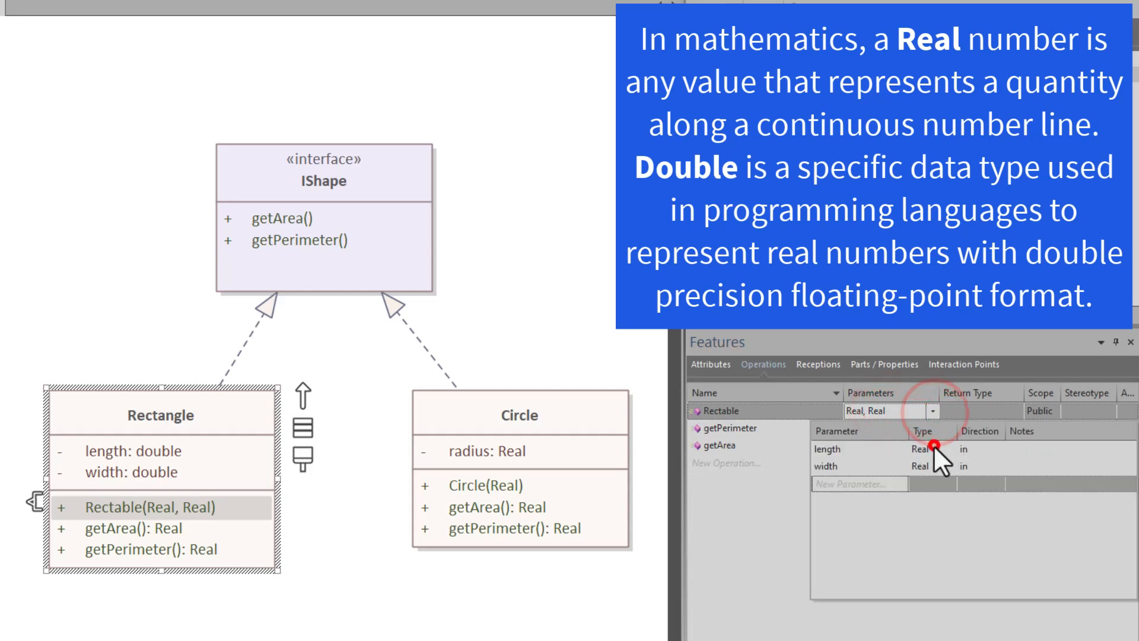
click(925, 448)
click(950, 448)
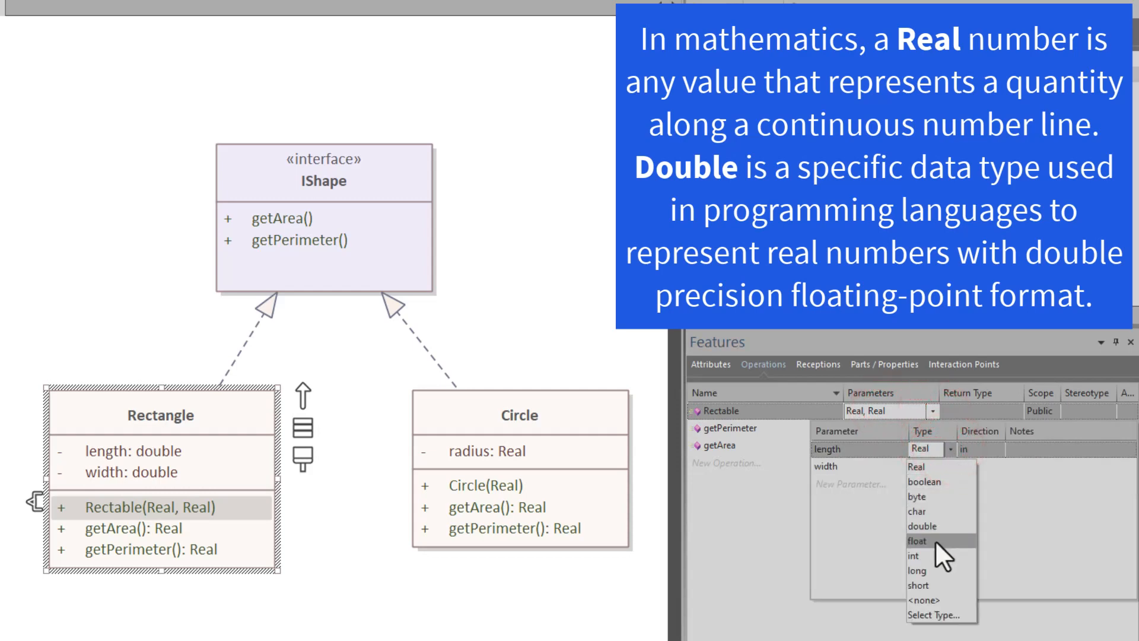
click(938, 525)
click(928, 466)
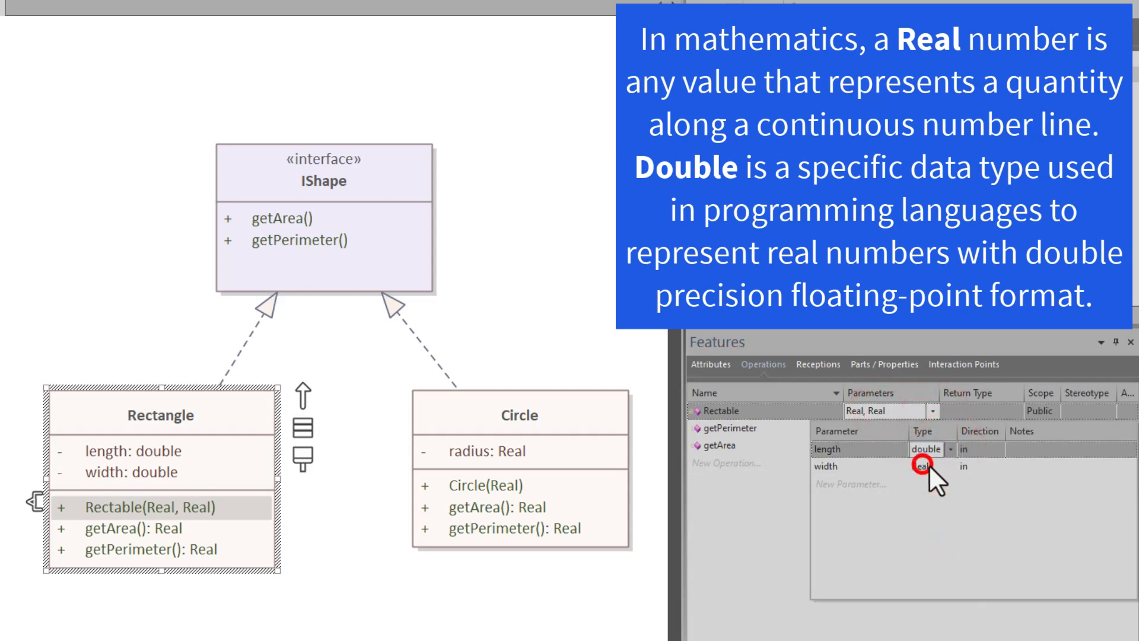
click(951, 466)
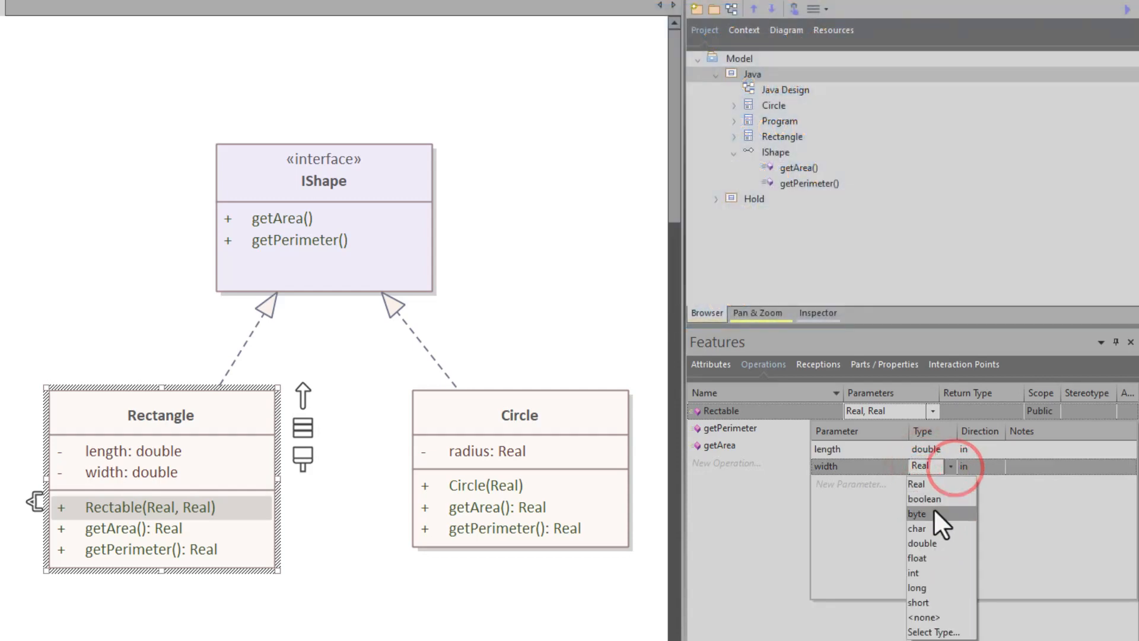
click(925, 540)
click(361, 575)
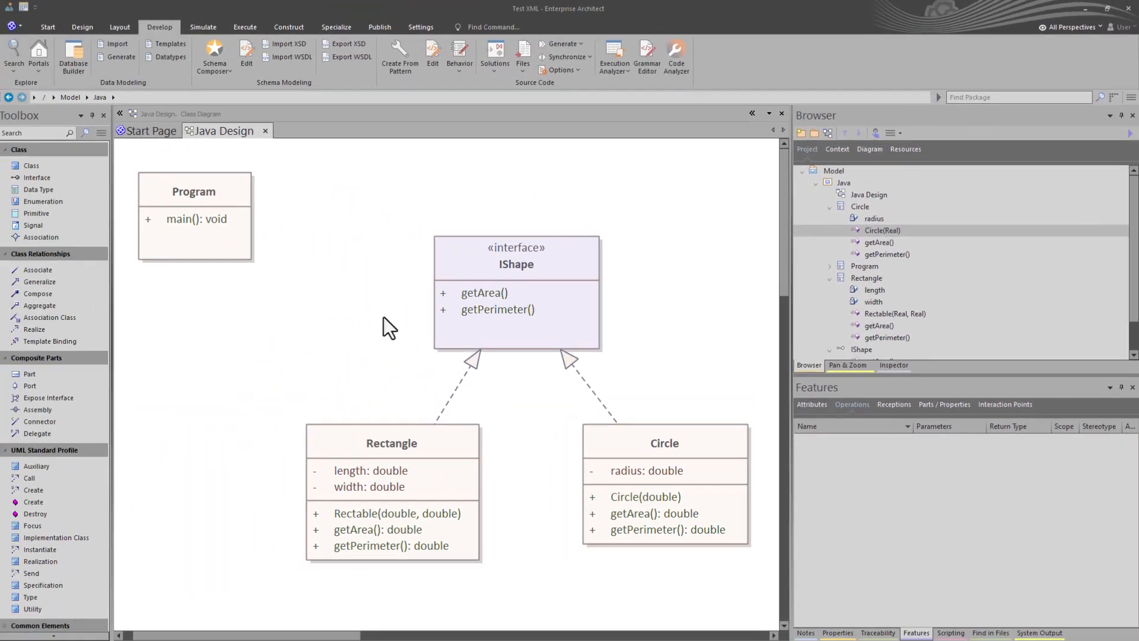
Generate source code for all objects in the Java package: Circle, IShape, Program and Rectangle, synchronizing model and code
click(110, 261)
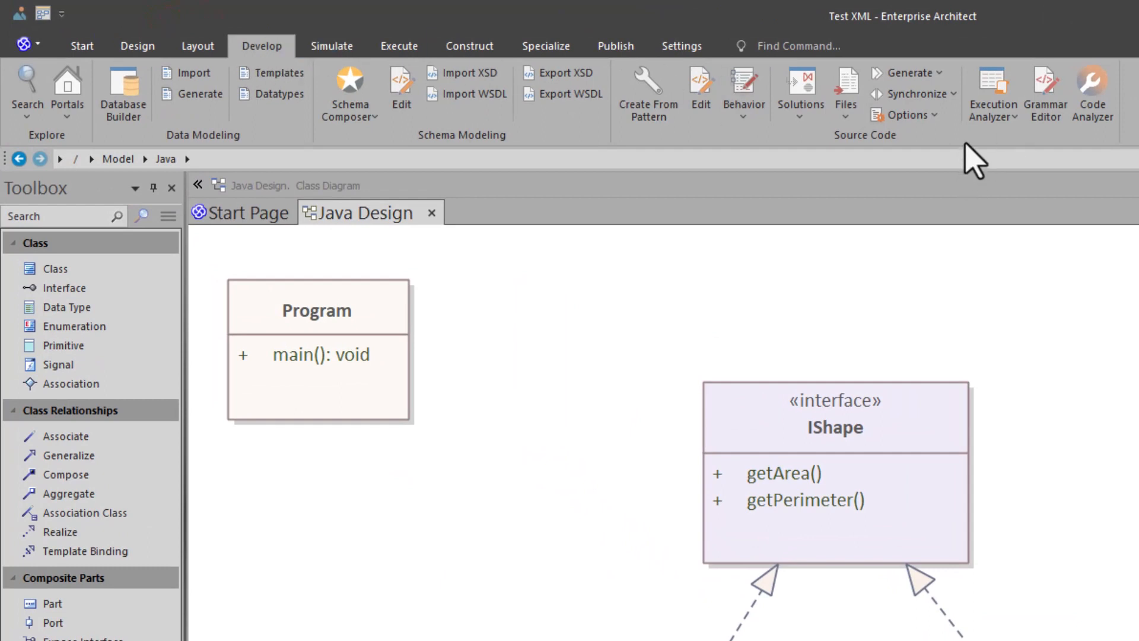
click(920, 73)
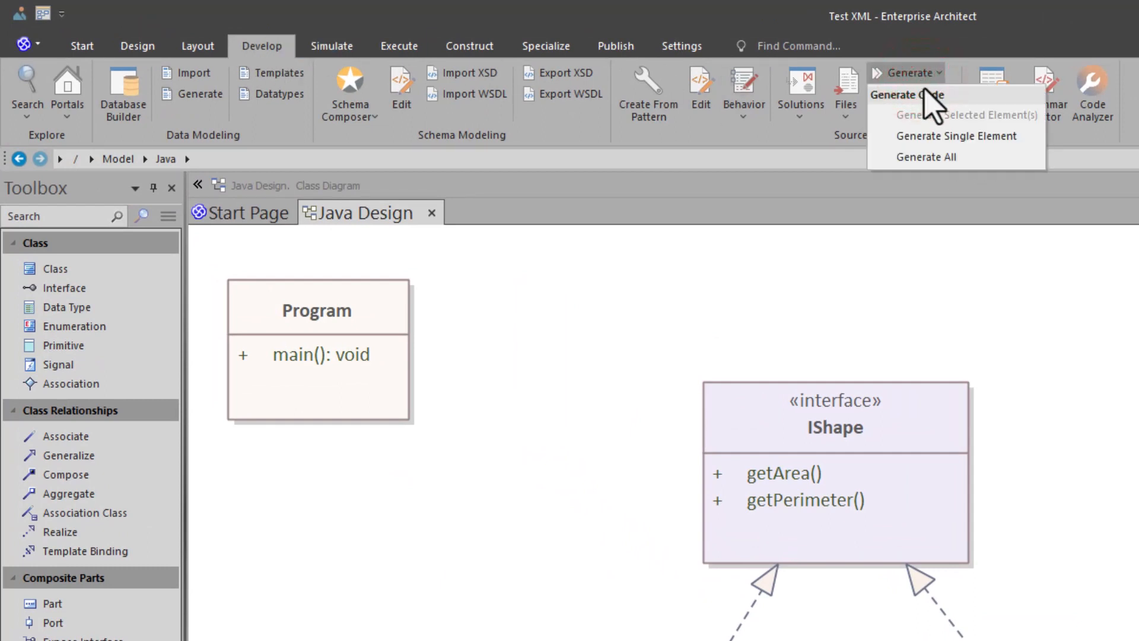
click(937, 158)
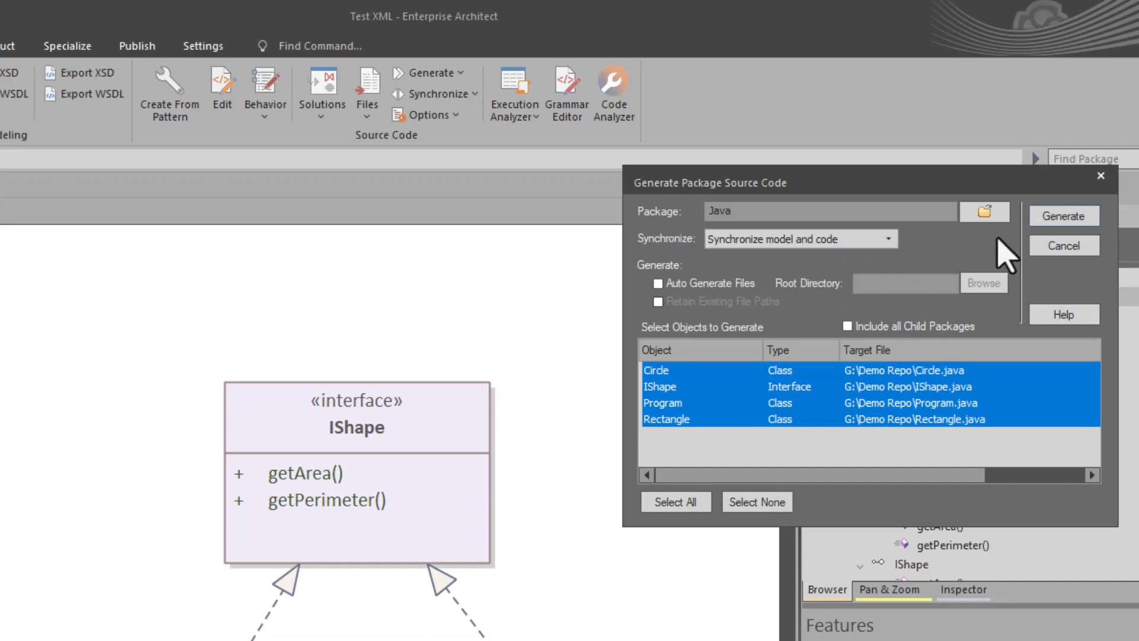
click(1062, 216)
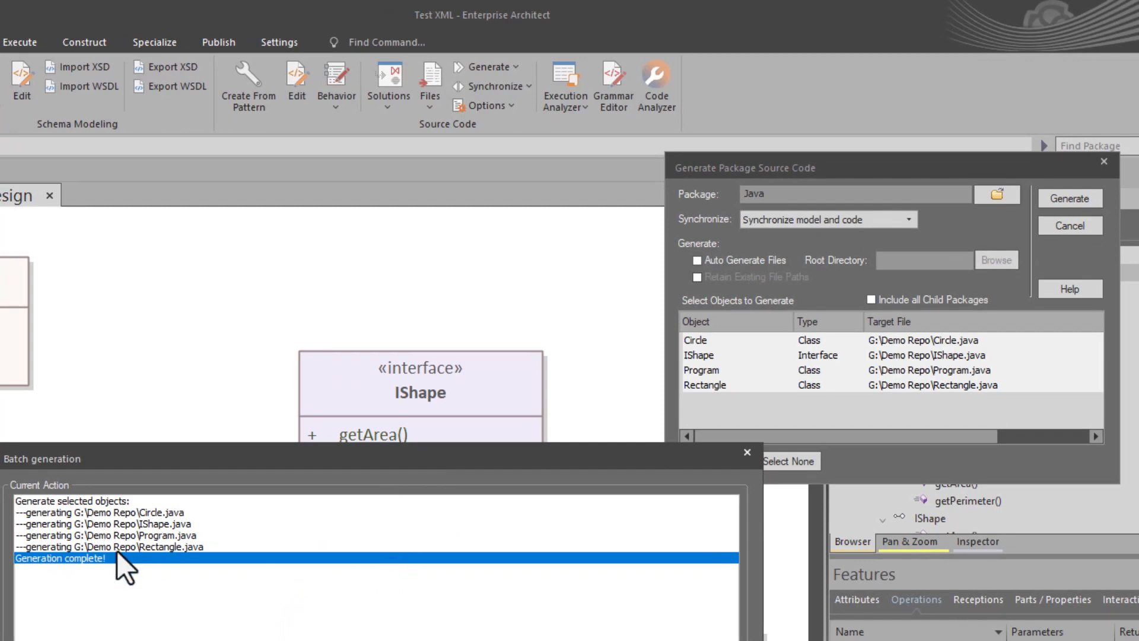
click(712, 640)
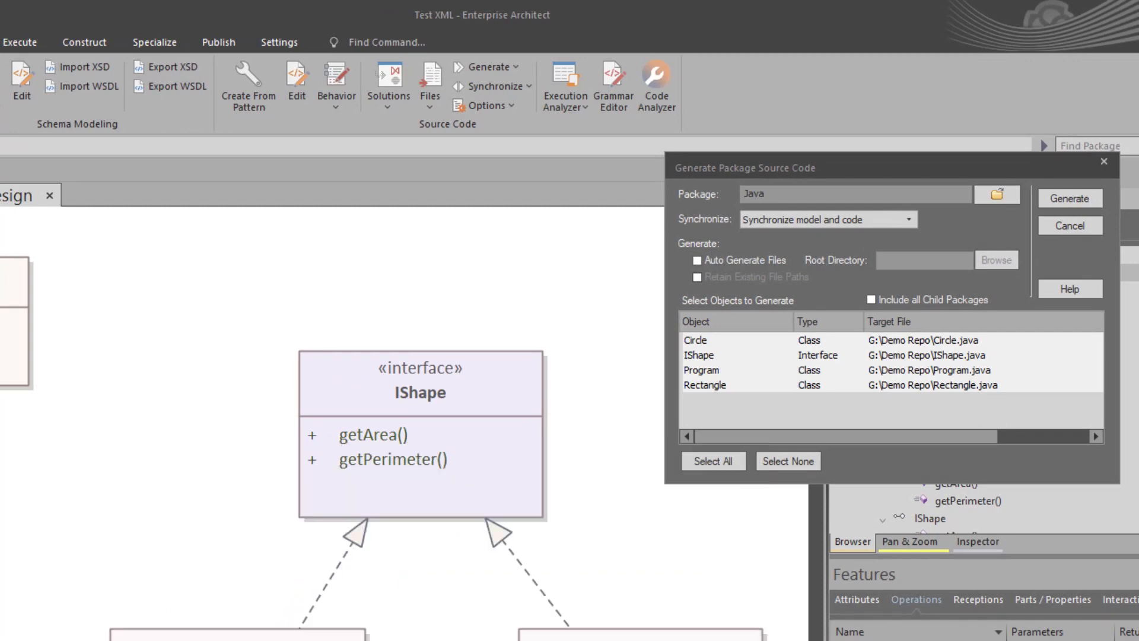
click(1044, 227)
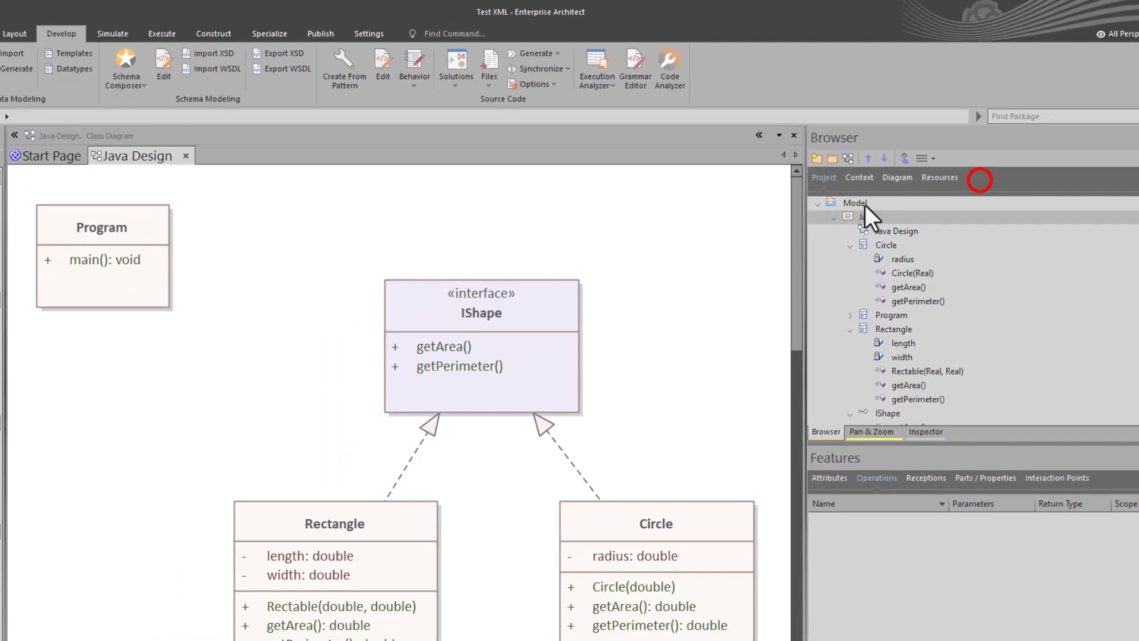
Open the generated source code of the Rectangle class and look through it
click(349, 432)
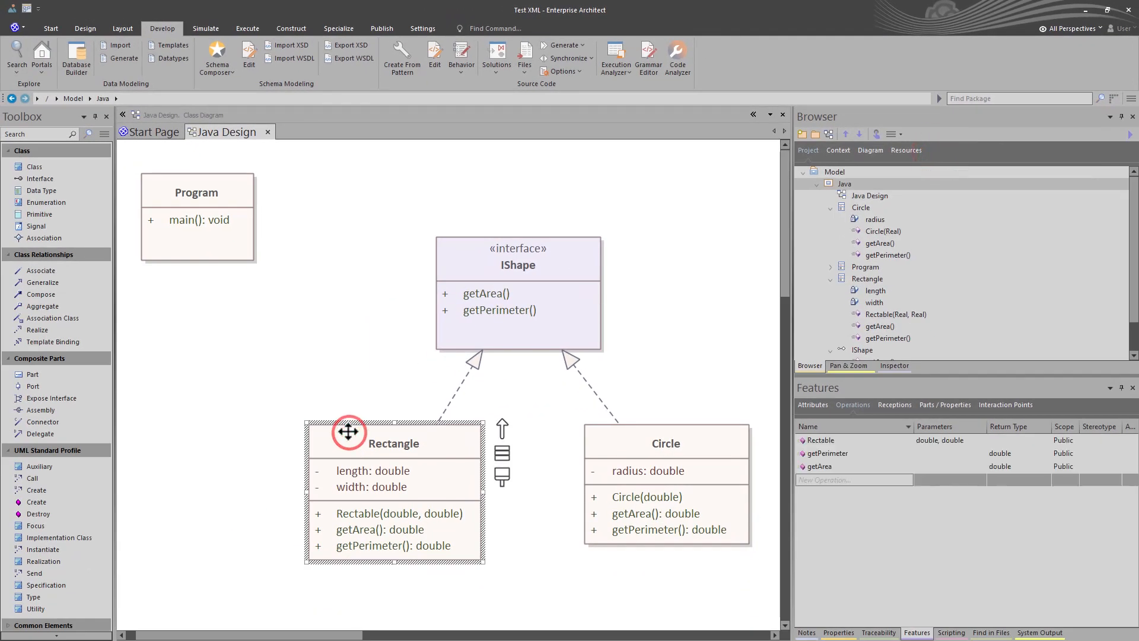
key(F12)
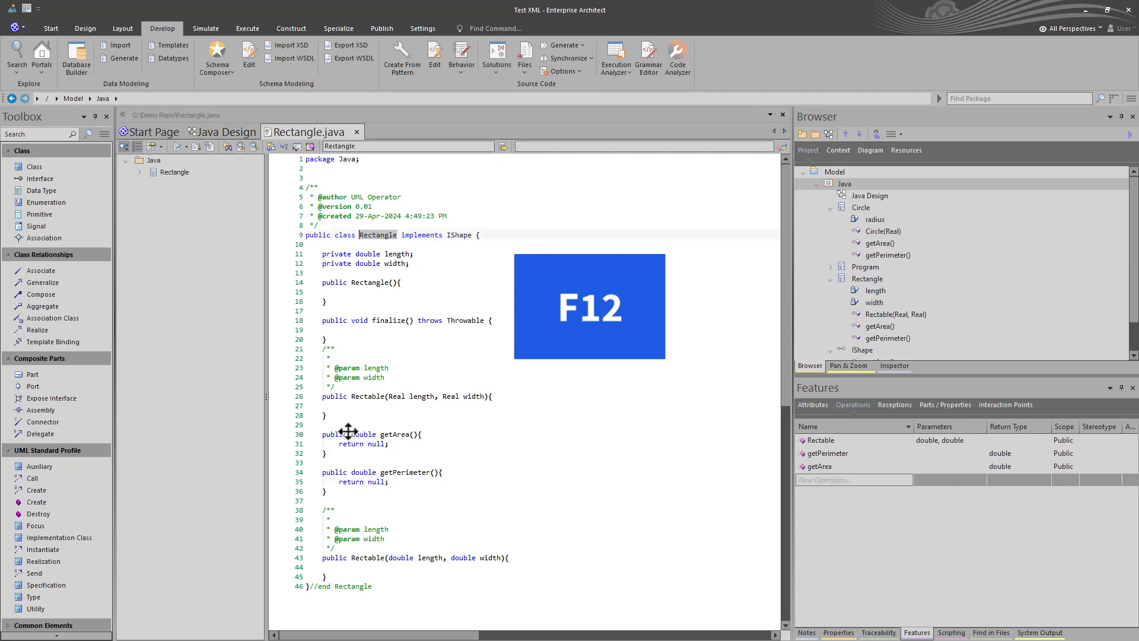
scroll(596, 203, down, 3)
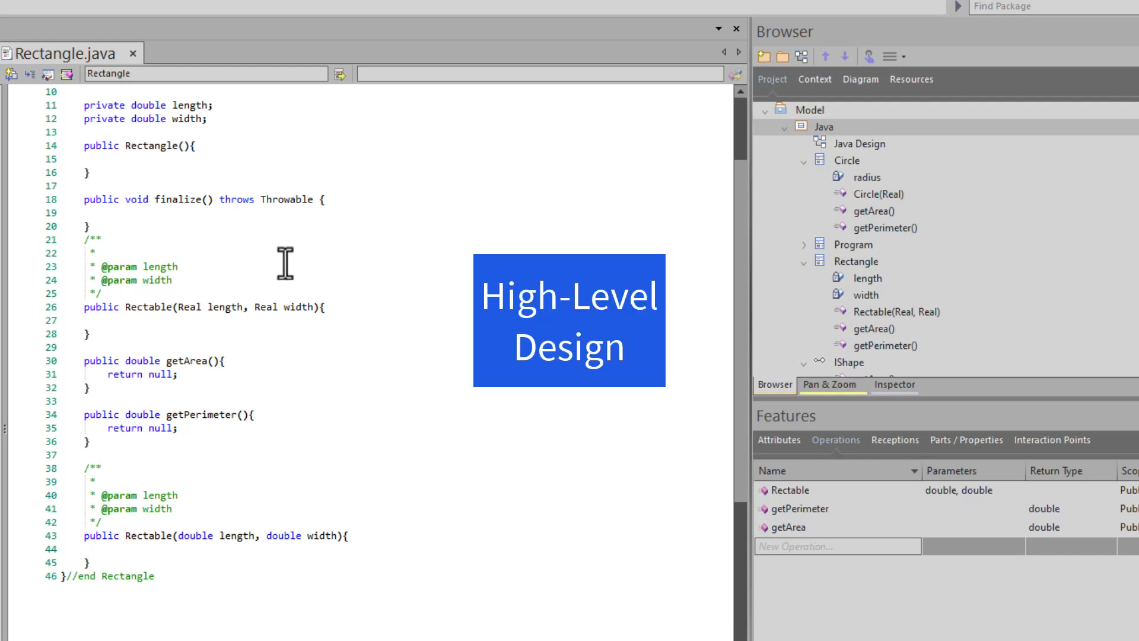
scroll(285, 263, up, 3)
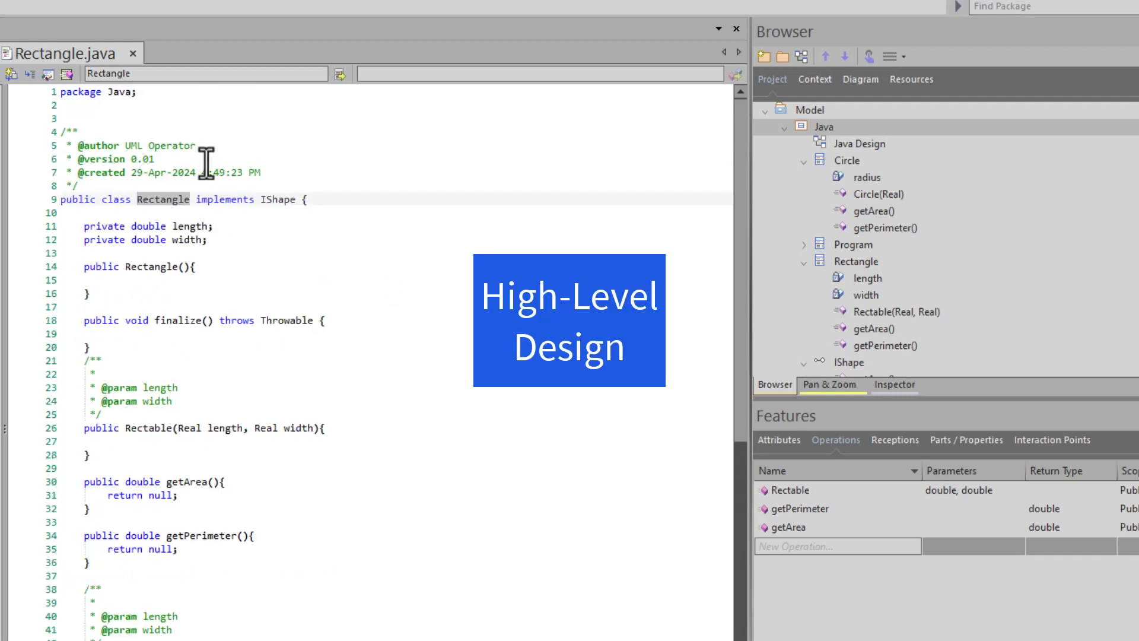
Replace the generated code in Rectangle.java with a Rectangle class implementing Shape, including a two-parameter constructor and overridden getArea and getPerimeter methods that compute their results
click(76, 105)
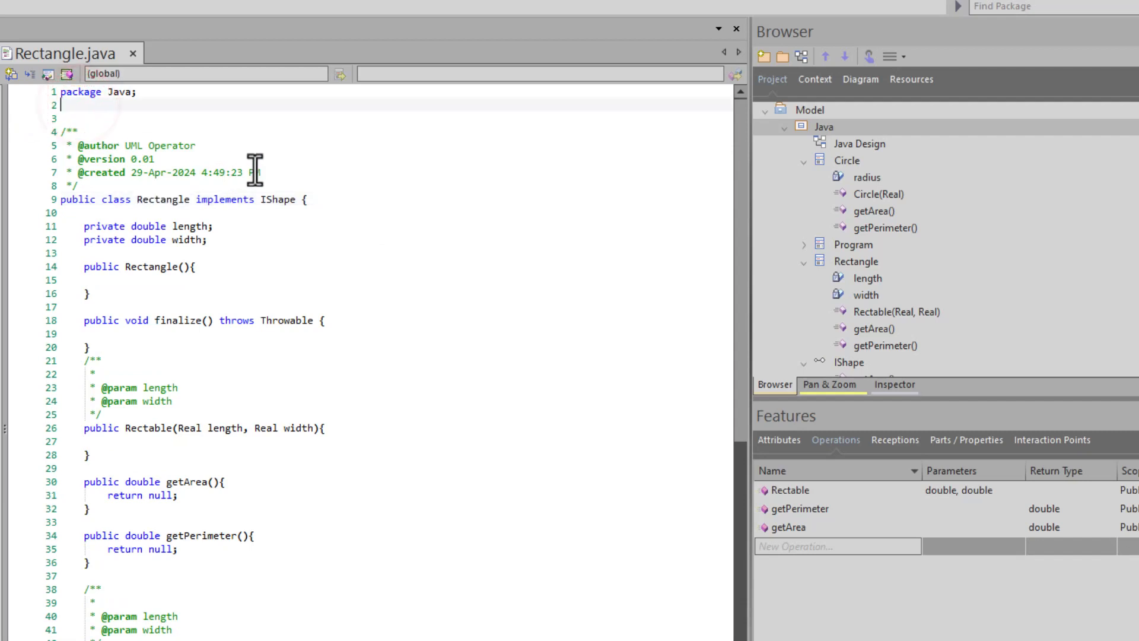
drag(296, 172, 36, 97)
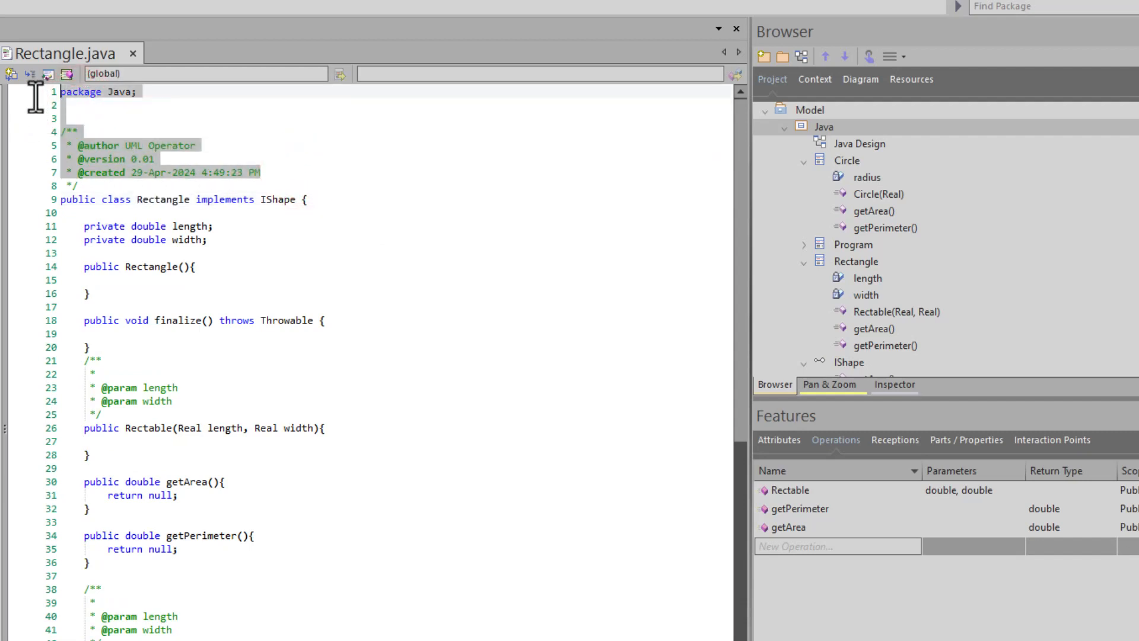
key(Delete)
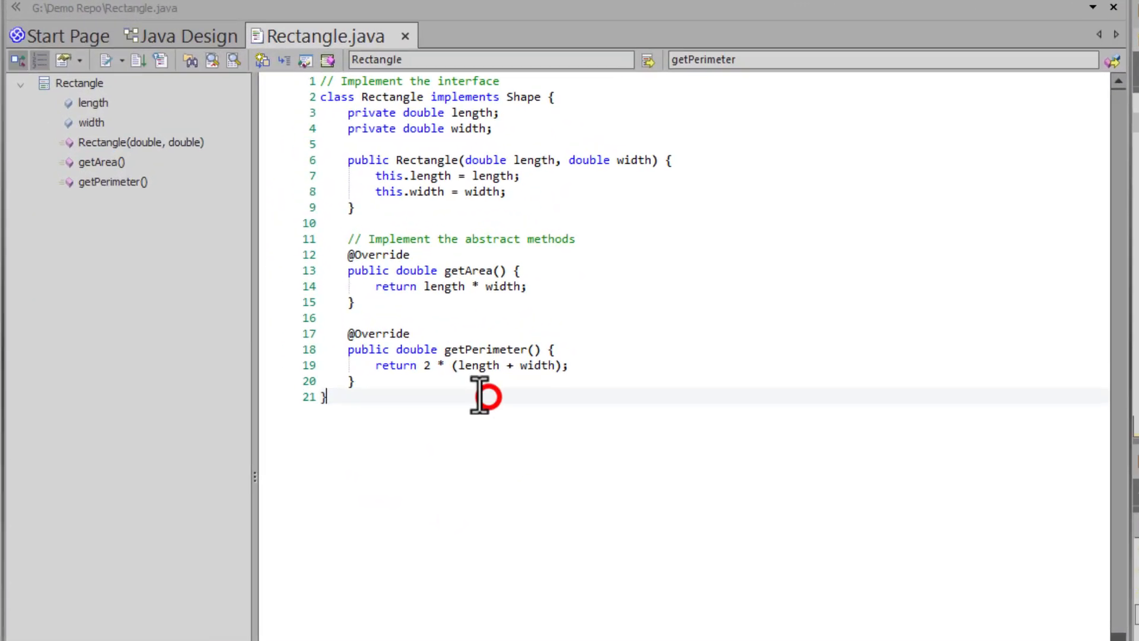
drag(365, 297, 234, 60)
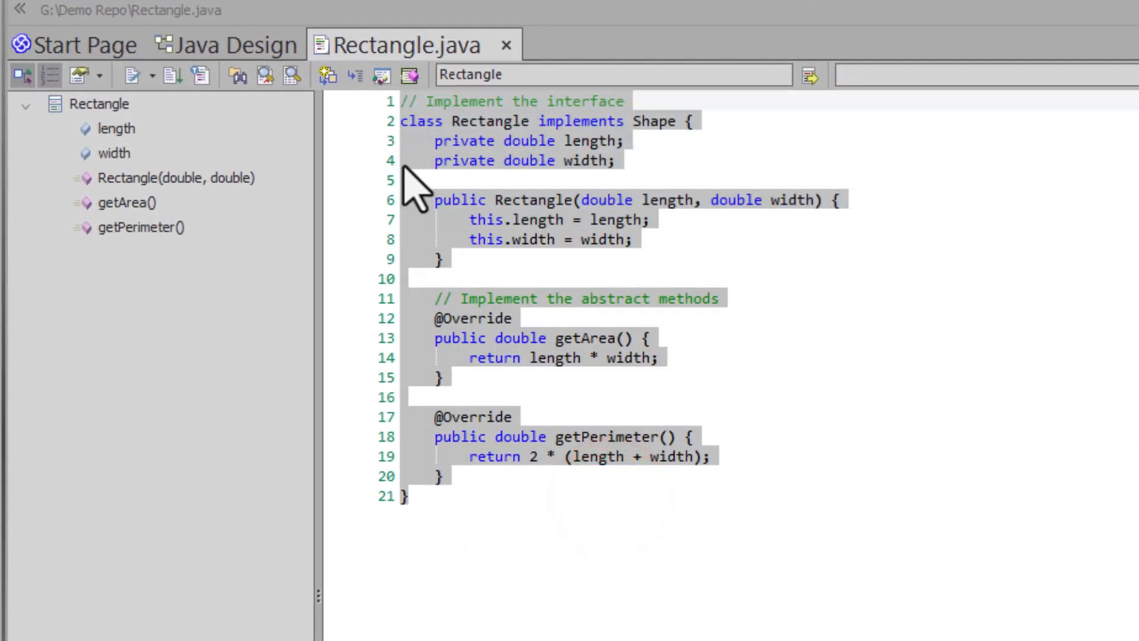
text(// Implement the interface class Rectangle implements Shape {     private double length;     private double width;      public Rectangle(double length, double width) {         this.length = length;         this.width = width;     }      // Implement the abstract methods     @Override     public double getArea() {         return length * width;     }      @Override     public double getPerimeter() {         return 2 * (length + width);     } })
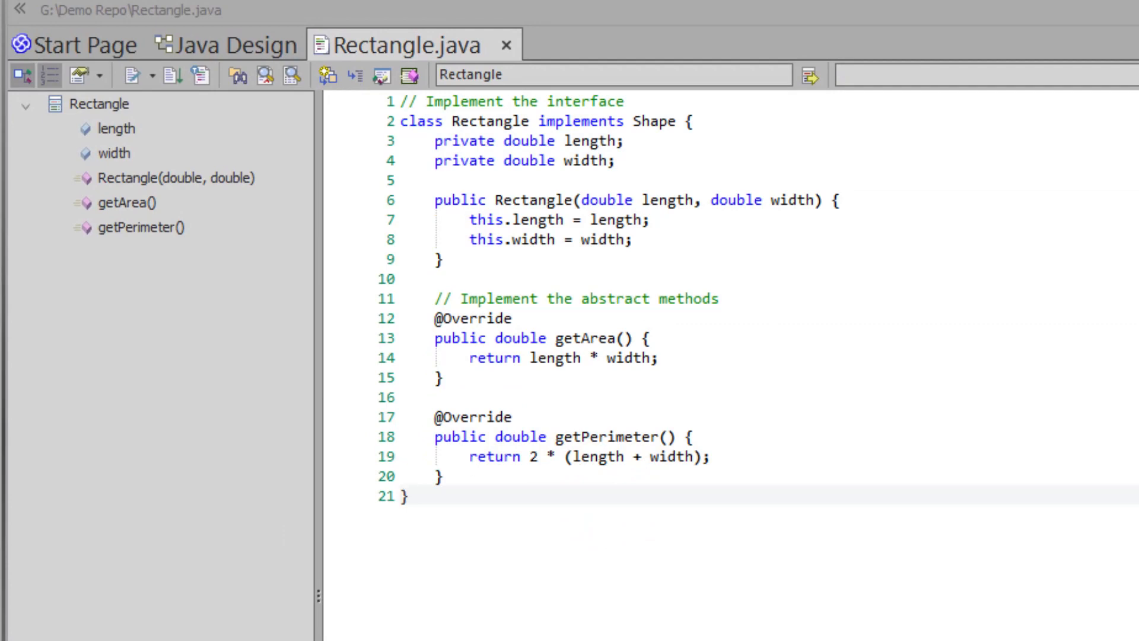
Change the interface implemented in the Rectangle class declaration to IShape
click(564, 123)
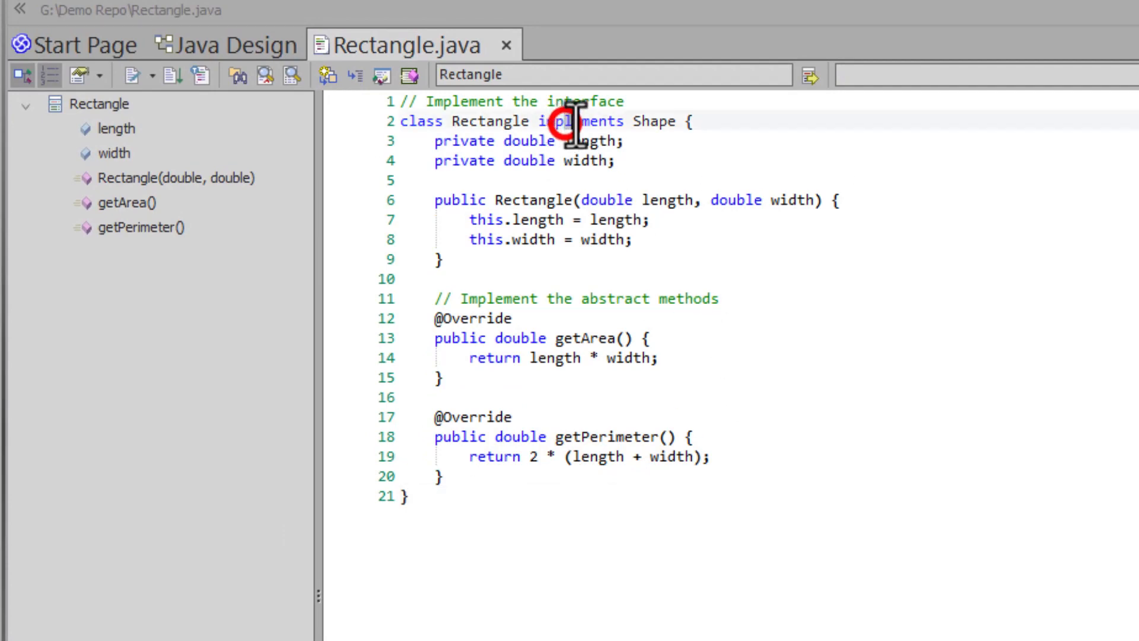
click(633, 120)
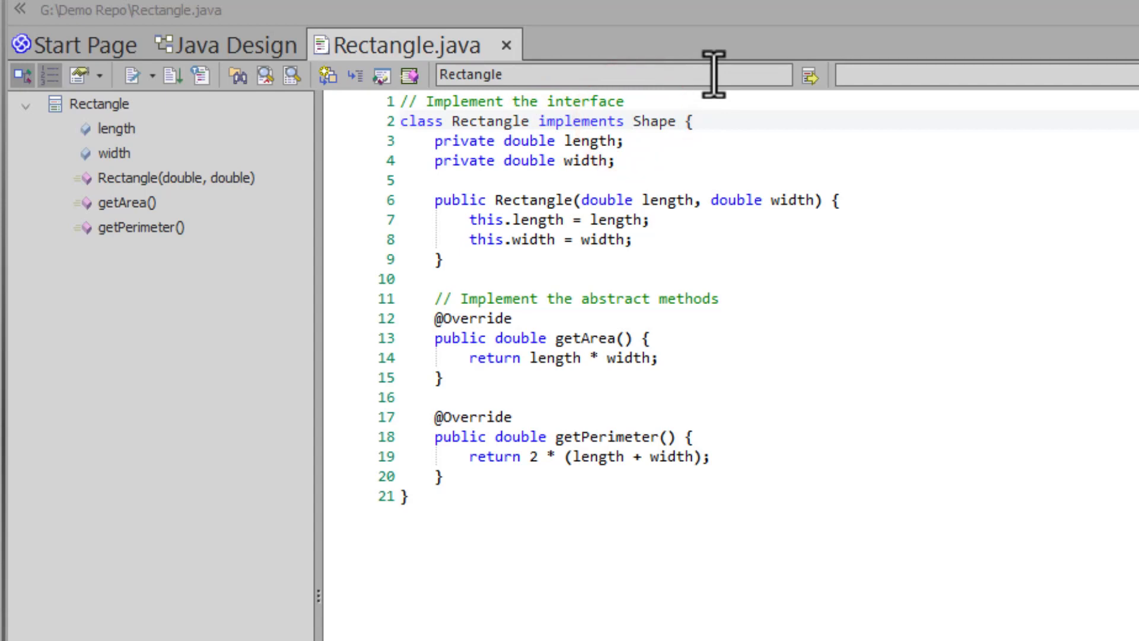
text(I)
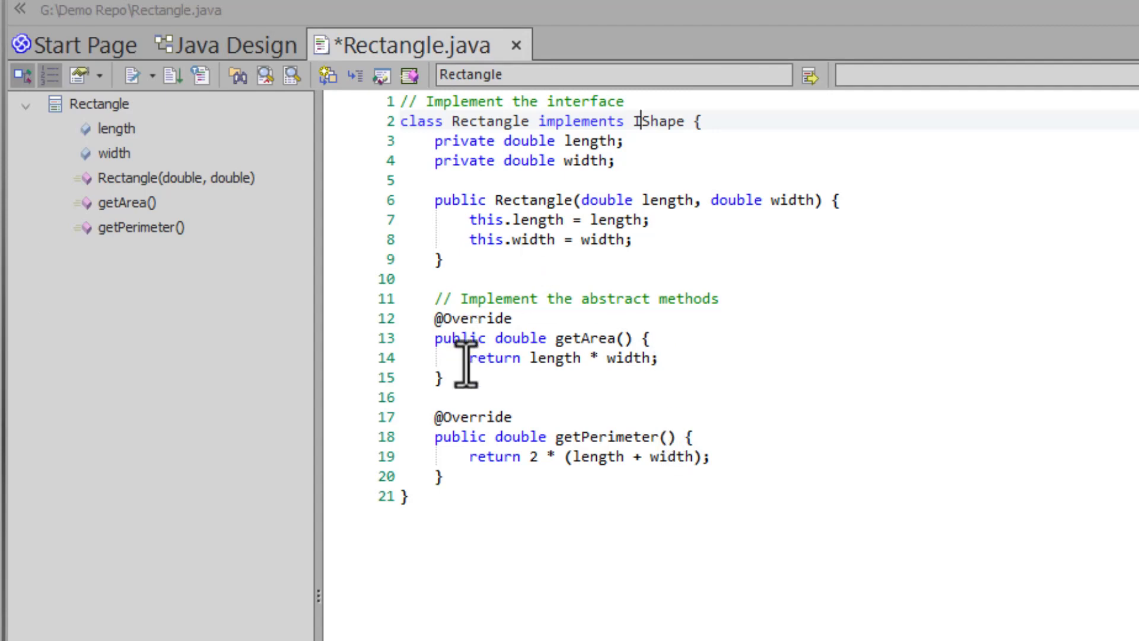
Rename the IShape interface to Shape in the Java Design class diagram
click(247, 42)
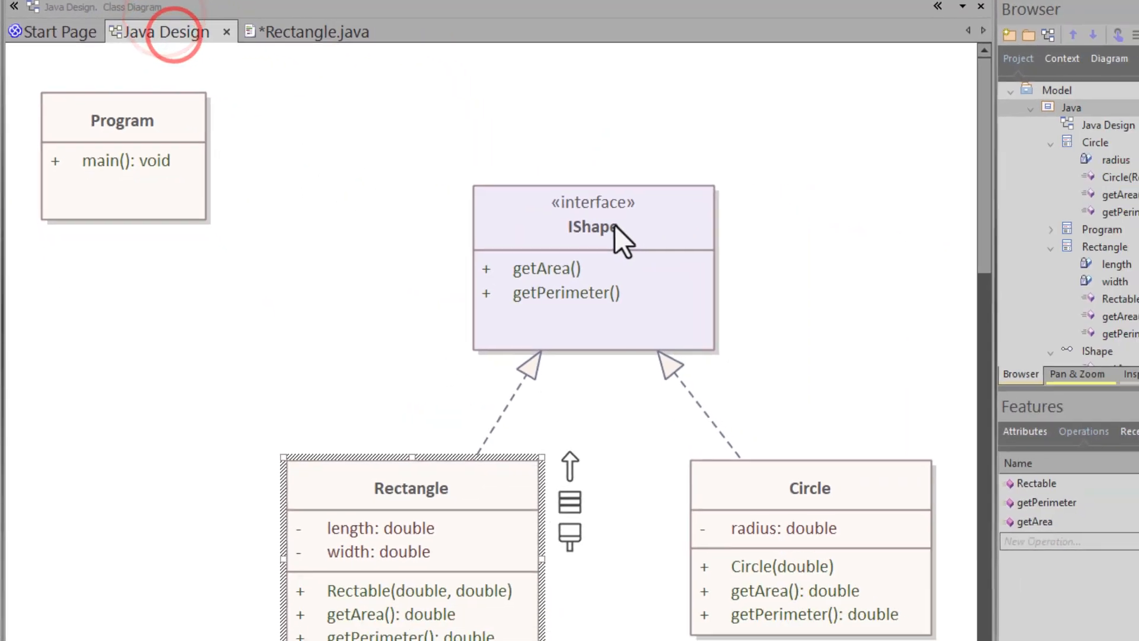
click(557, 215)
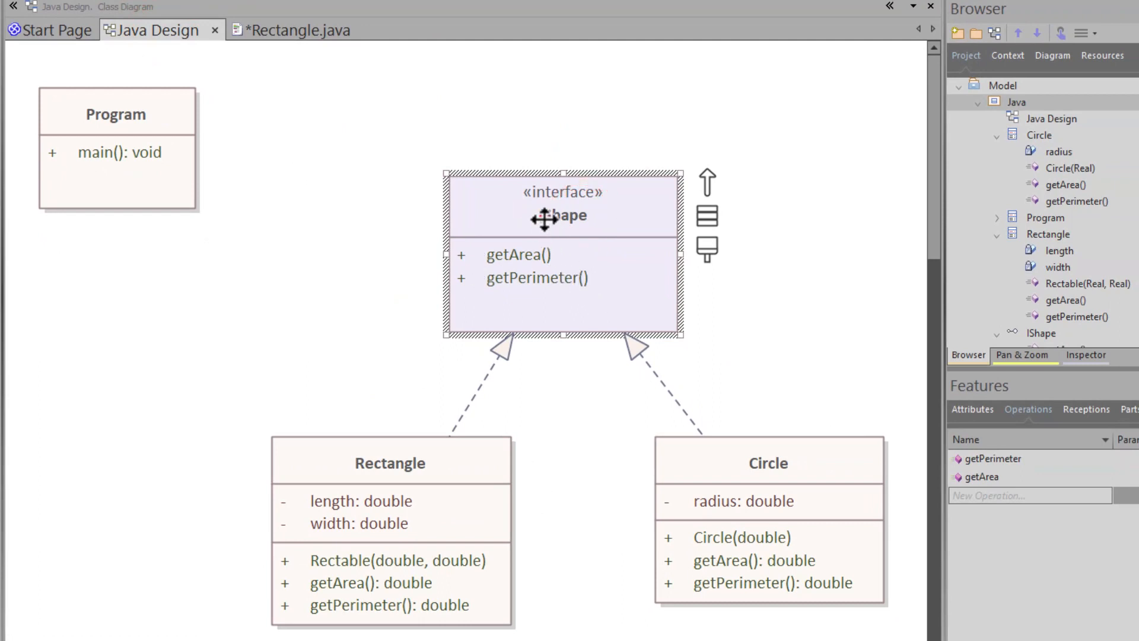
click(544, 218)
click(545, 214)
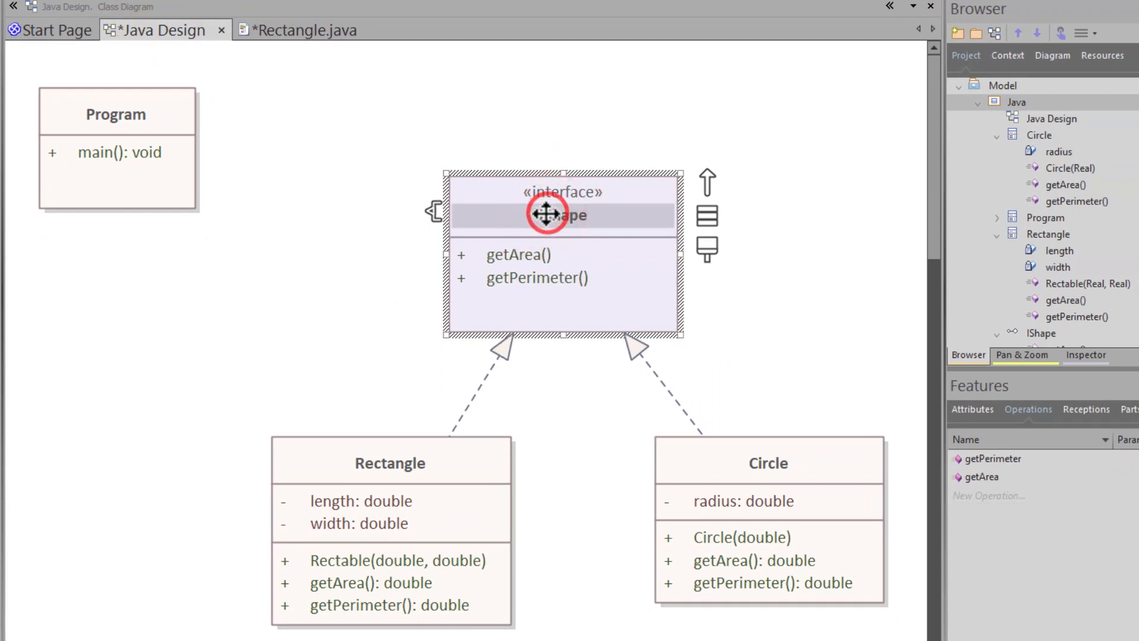
key(F2)
key(Home)
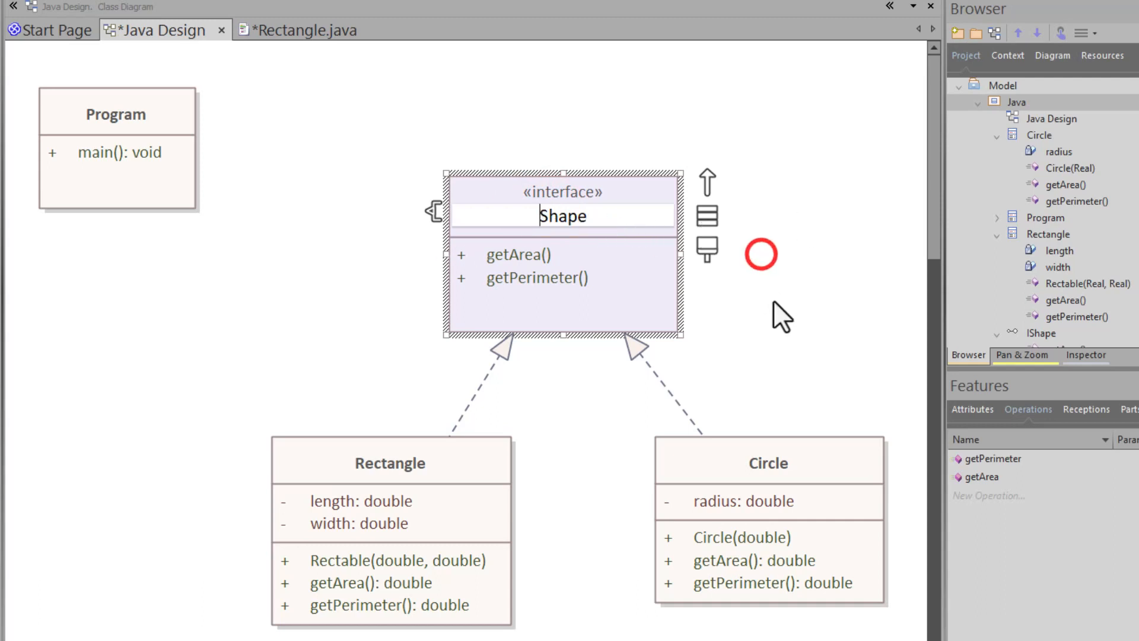
Change the interface implemented in the Rectangle.java class declaration to Shape and save the file
click(321, 30)
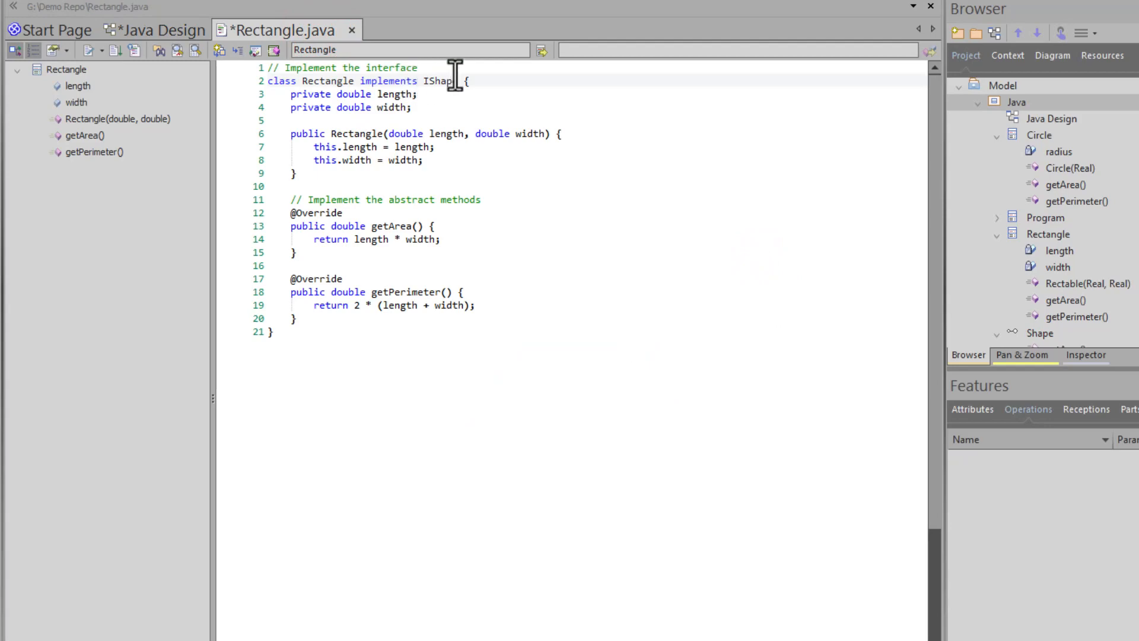
click(430, 82)
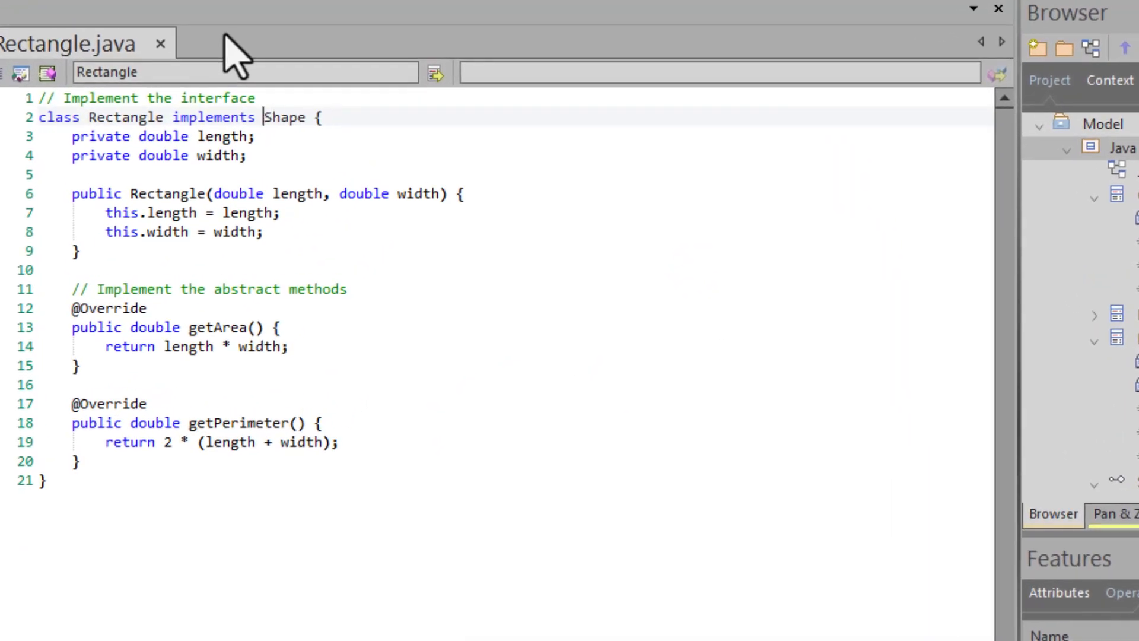
key(ctrl+s)
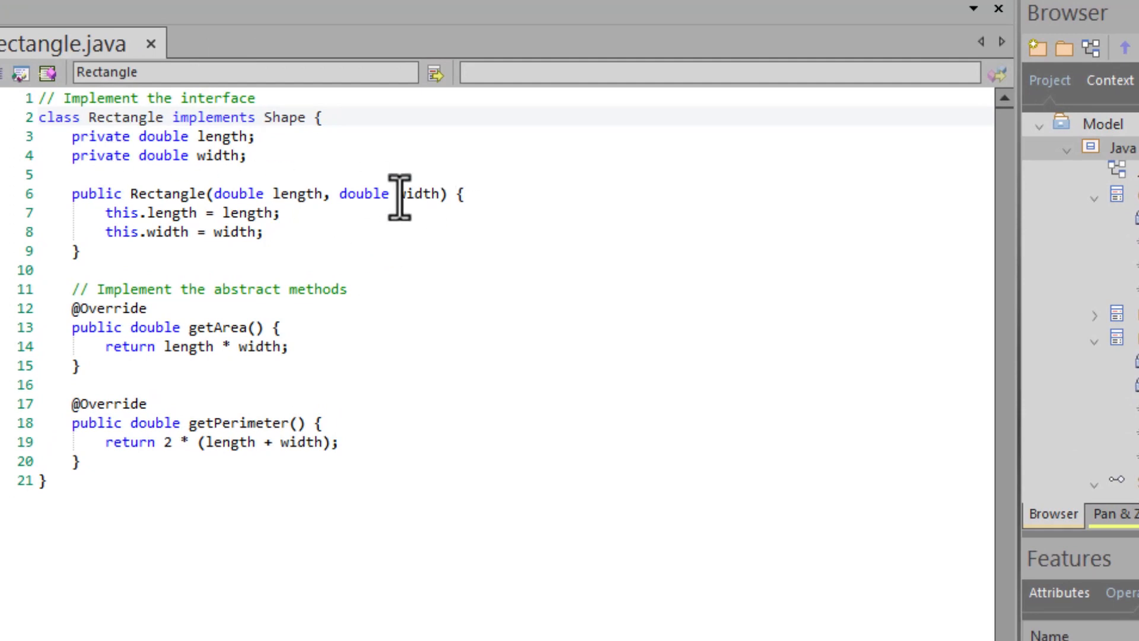
Check the Shape interface's name in the Java Design diagram and return to the Rectangle source code
click(5, 41)
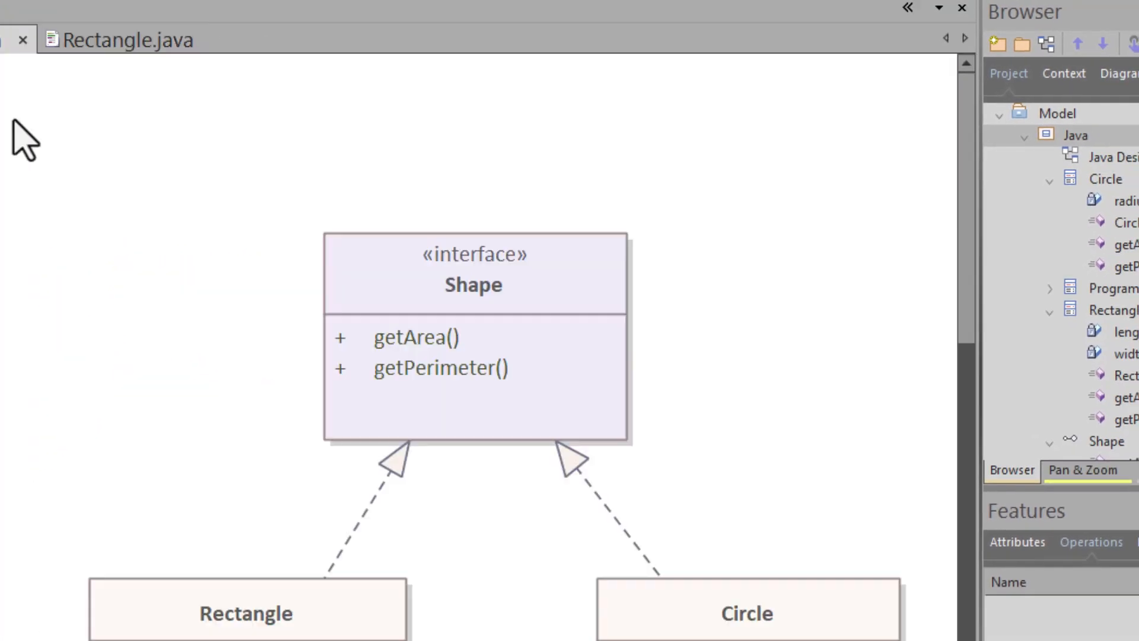
click(498, 329)
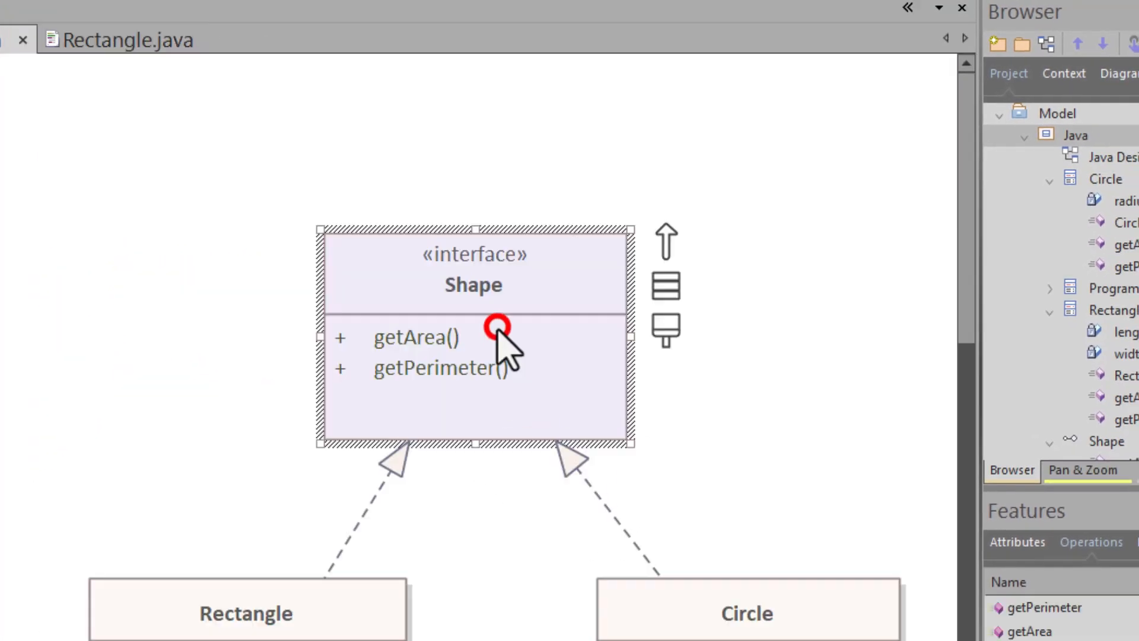
click(458, 285)
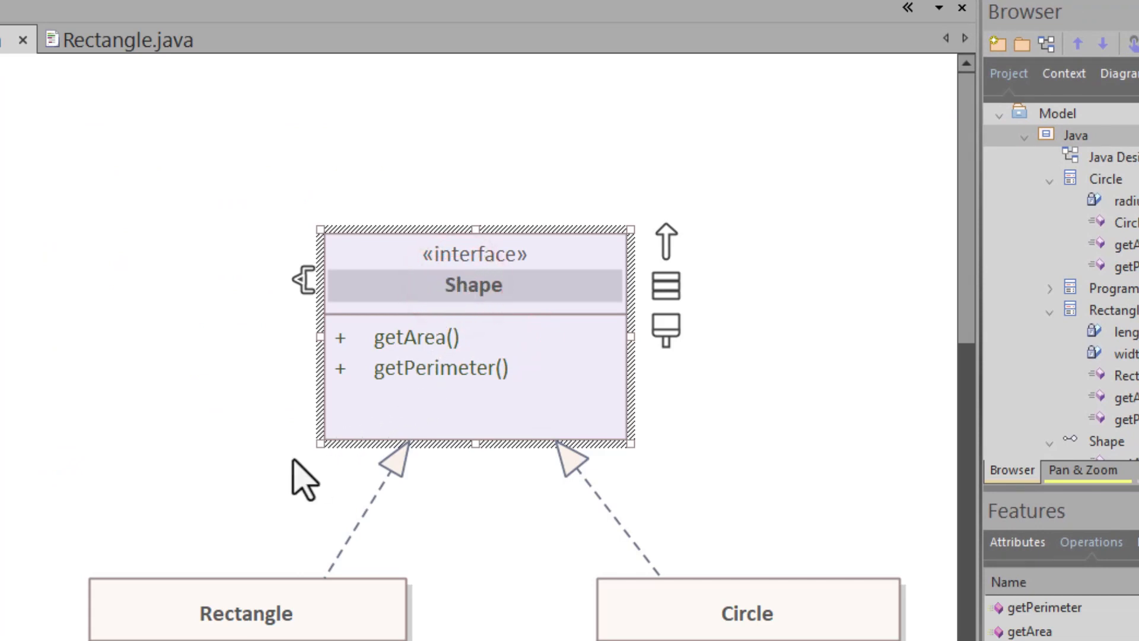
click(107, 37)
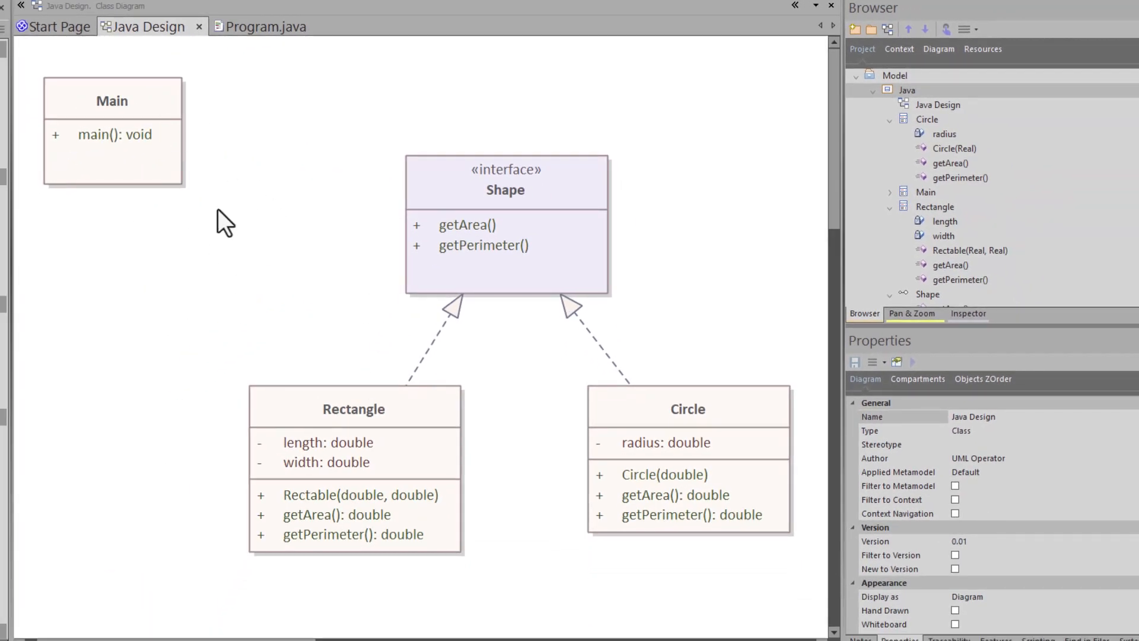
Open the source code of the Main class from the diagram, review its main method, and close the file
click(144, 115)
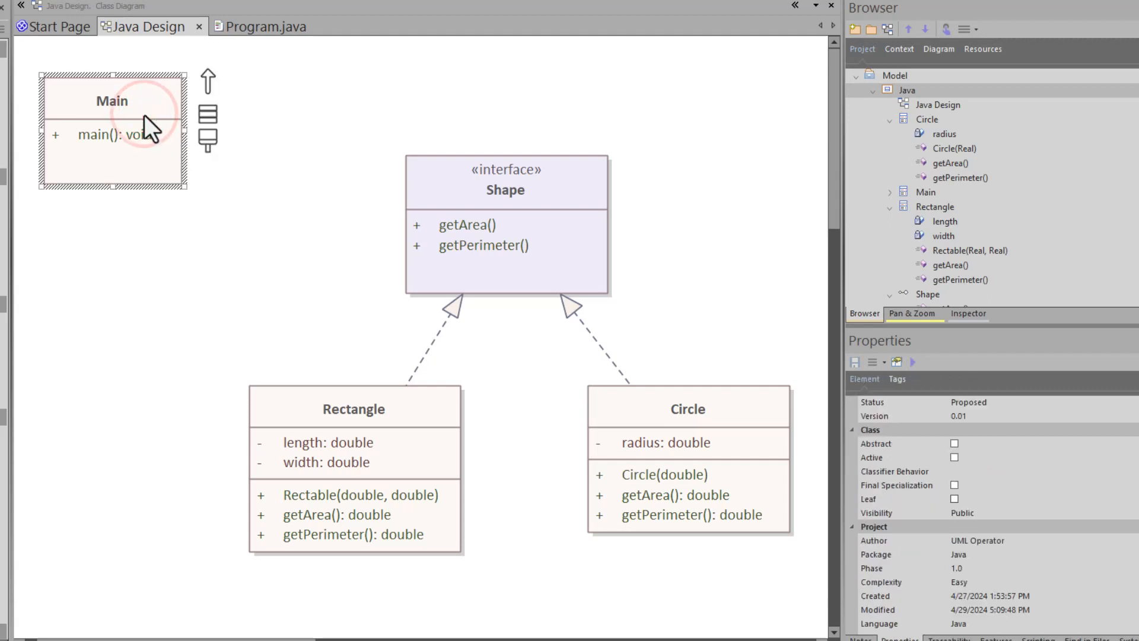
key(F12)
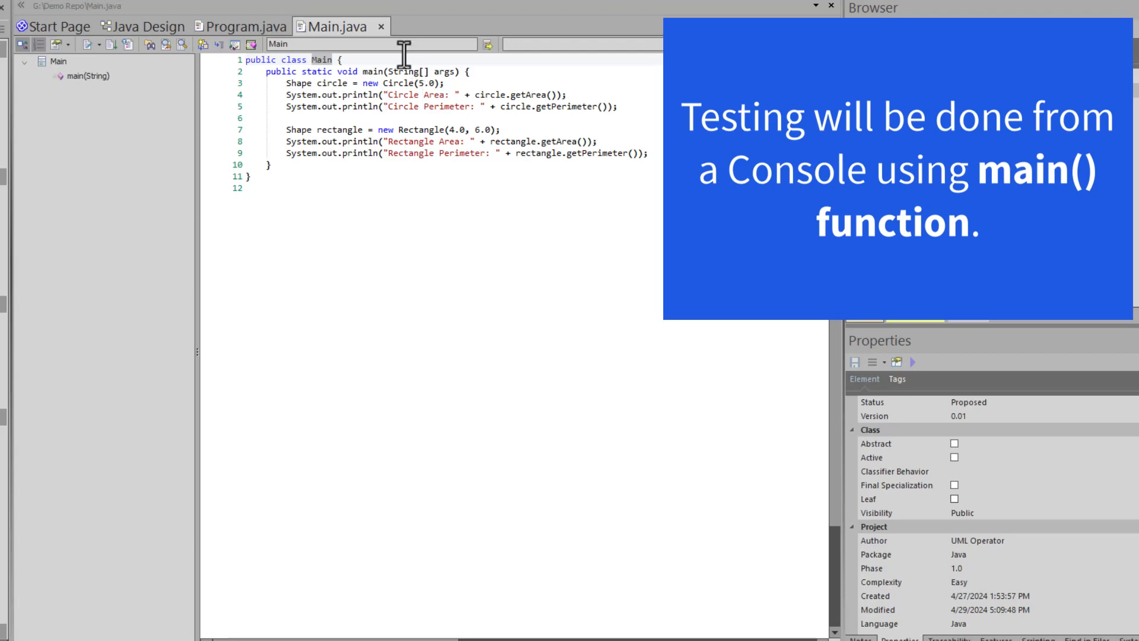
click(381, 26)
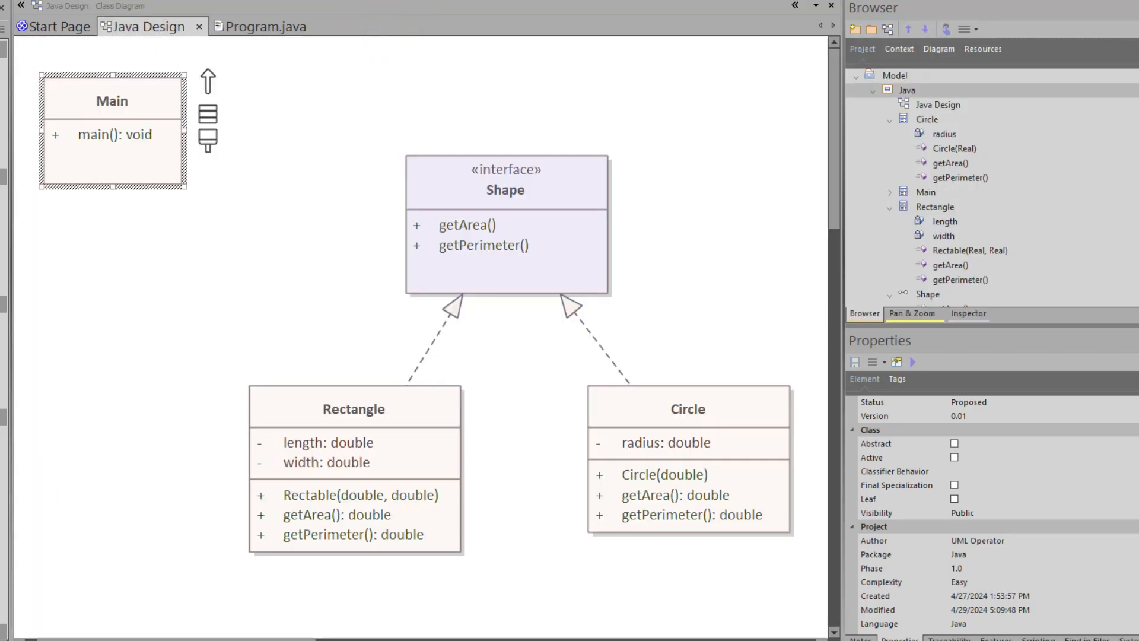
Switch to the Command Prompt and enter the javac command in the Demo Repo folder
key(alt+Tab)
text(ja)
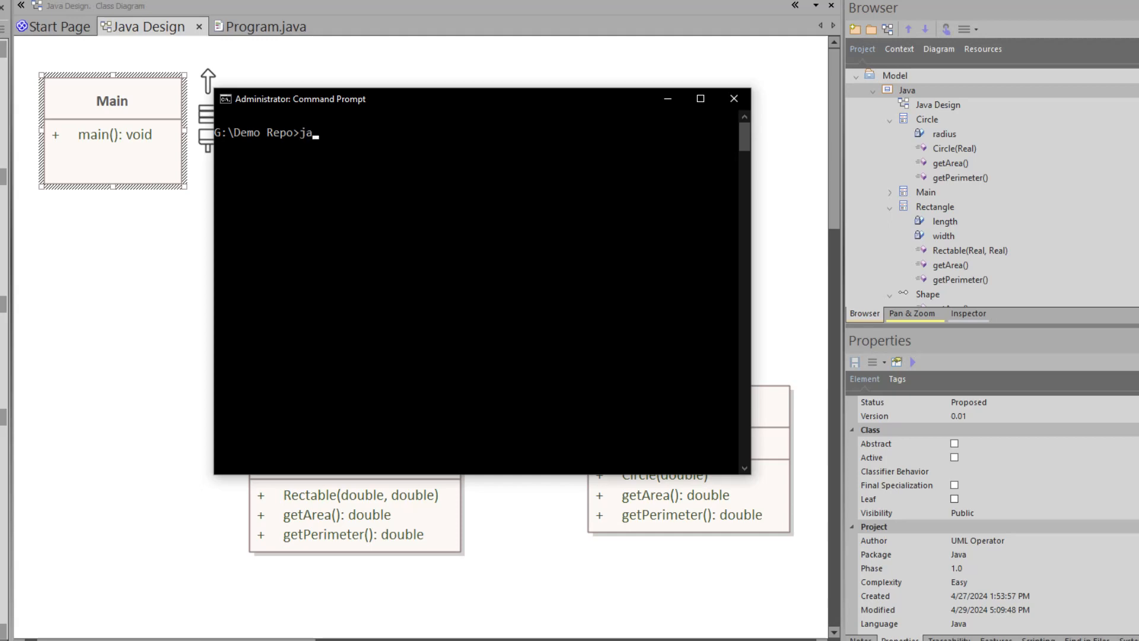
text(vac)
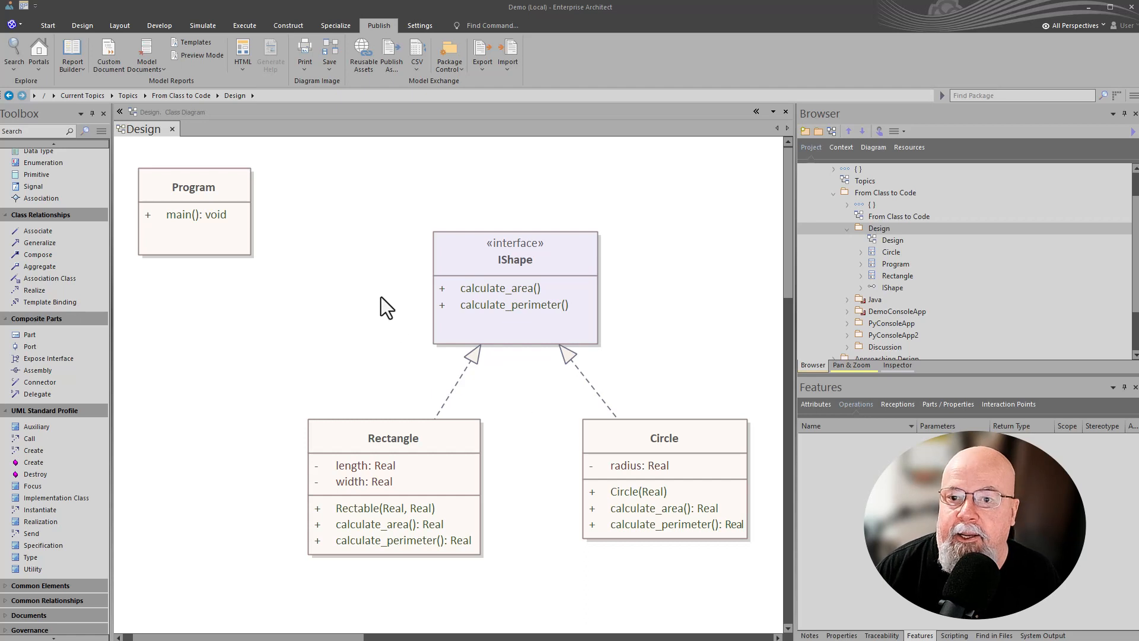
Connect the Reusable Asset Service to the UMLO Demo registry and select the Design package in the Demo Project Examples storage
click(361, 60)
click(294, 163)
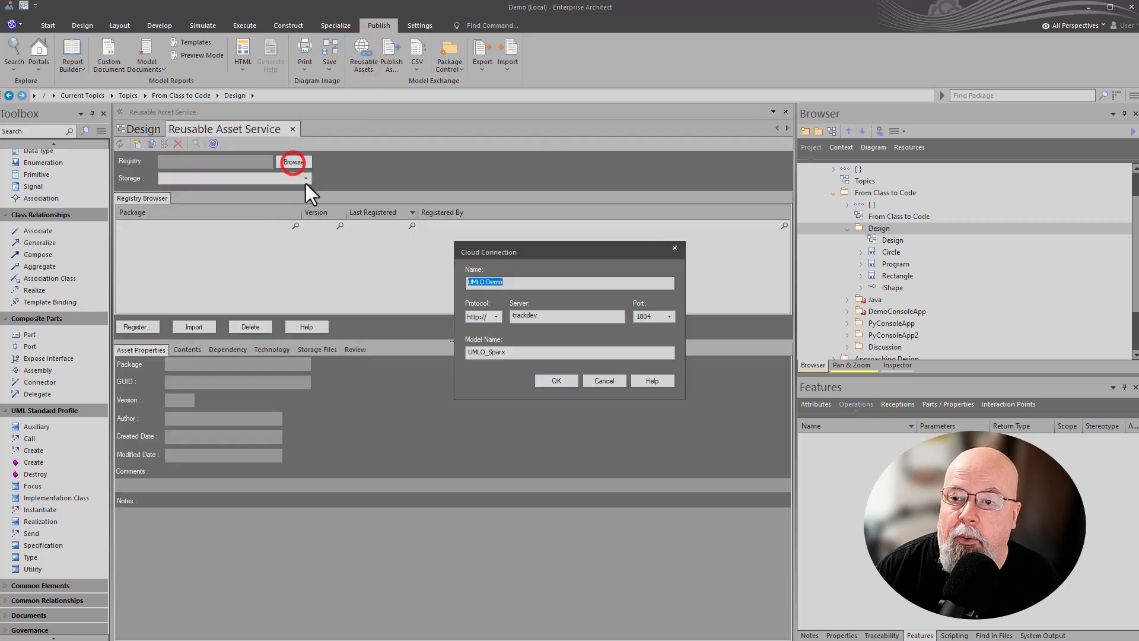
click(540, 385)
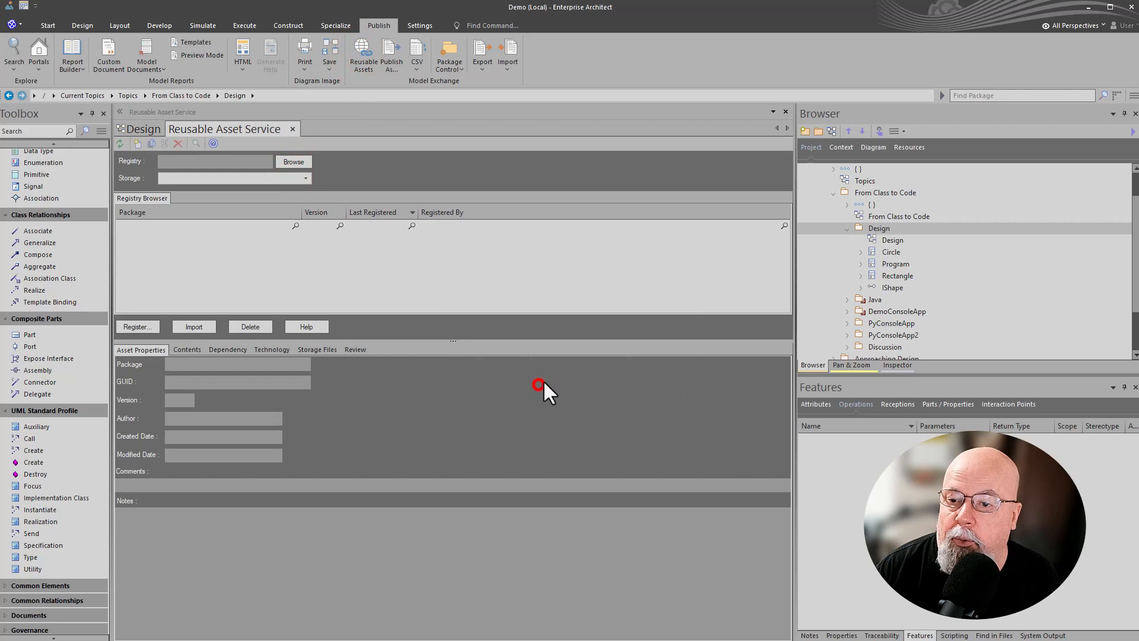
click(306, 178)
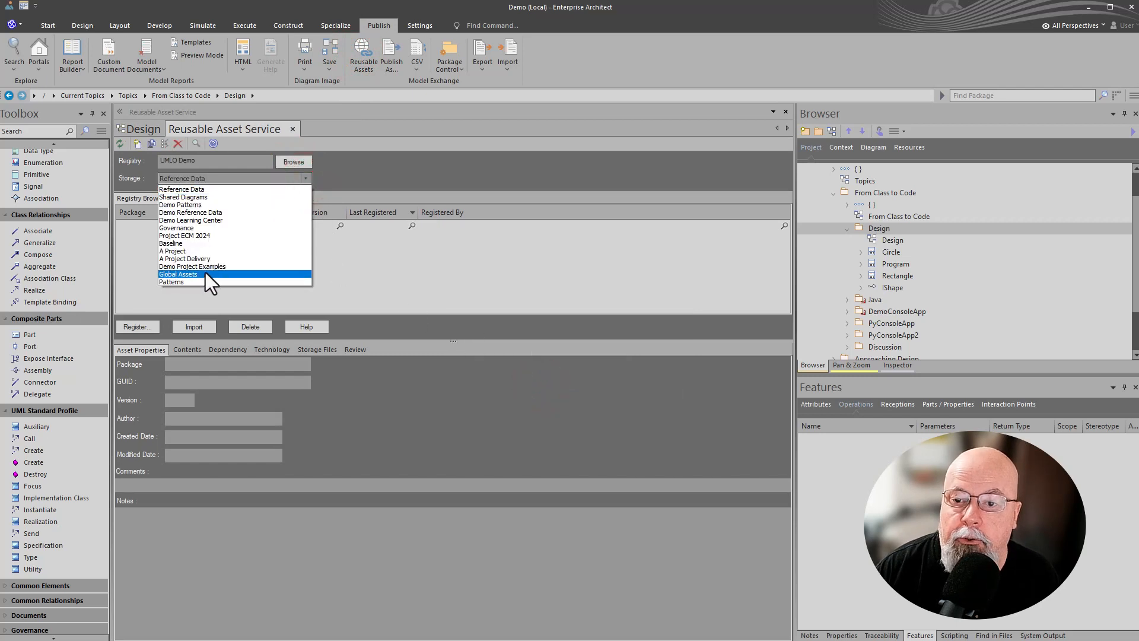
click(222, 266)
click(172, 239)
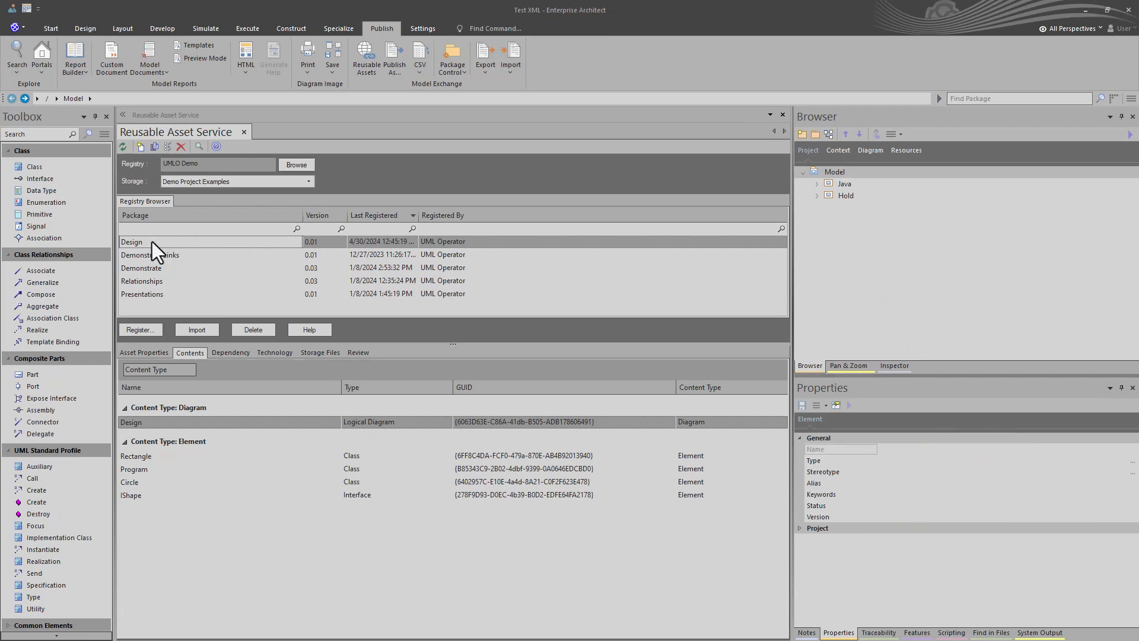
Preview the Design diagram contained in the registered Design package and close the preview
click(147, 241)
double_click(137, 421)
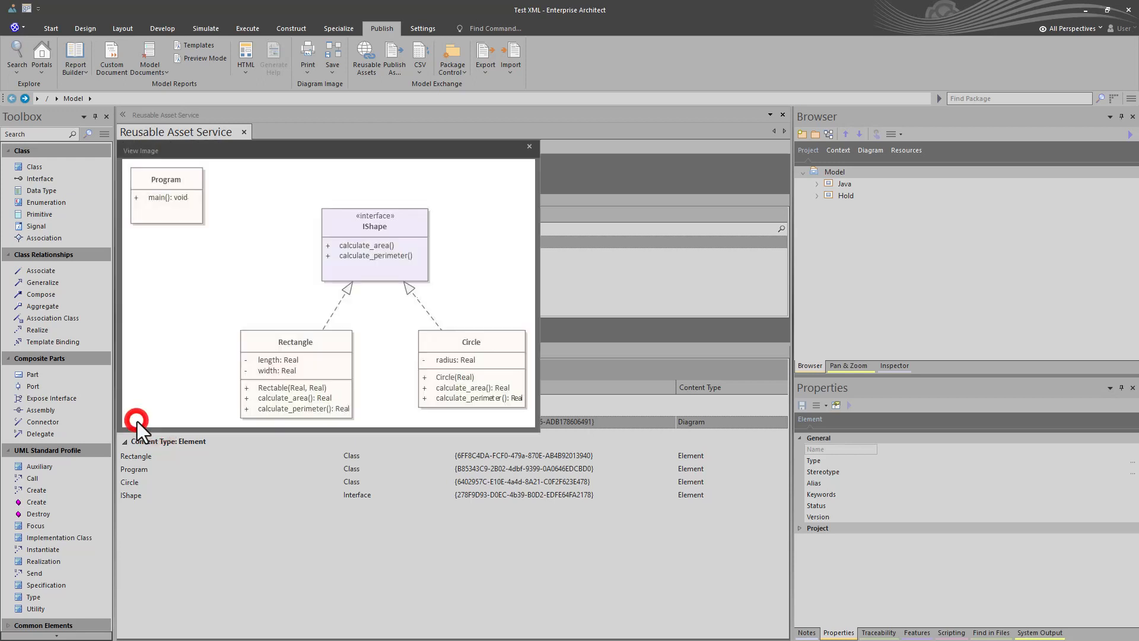
click(530, 147)
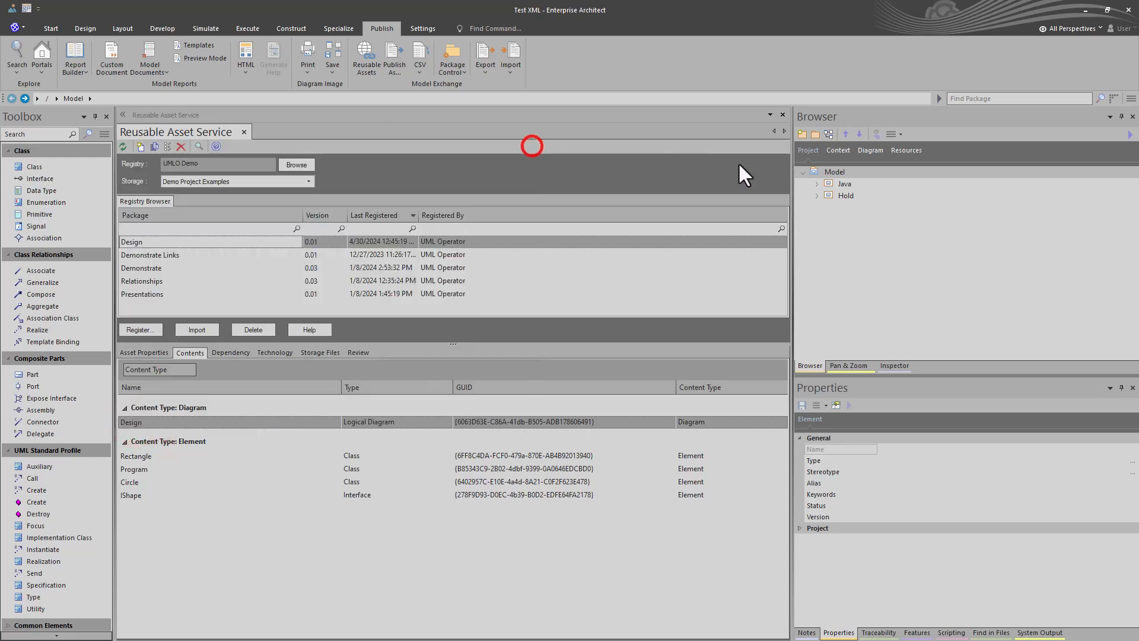
Import the Design package and its dependents from the registry into the Model root and open its Design diagram
click(818, 171)
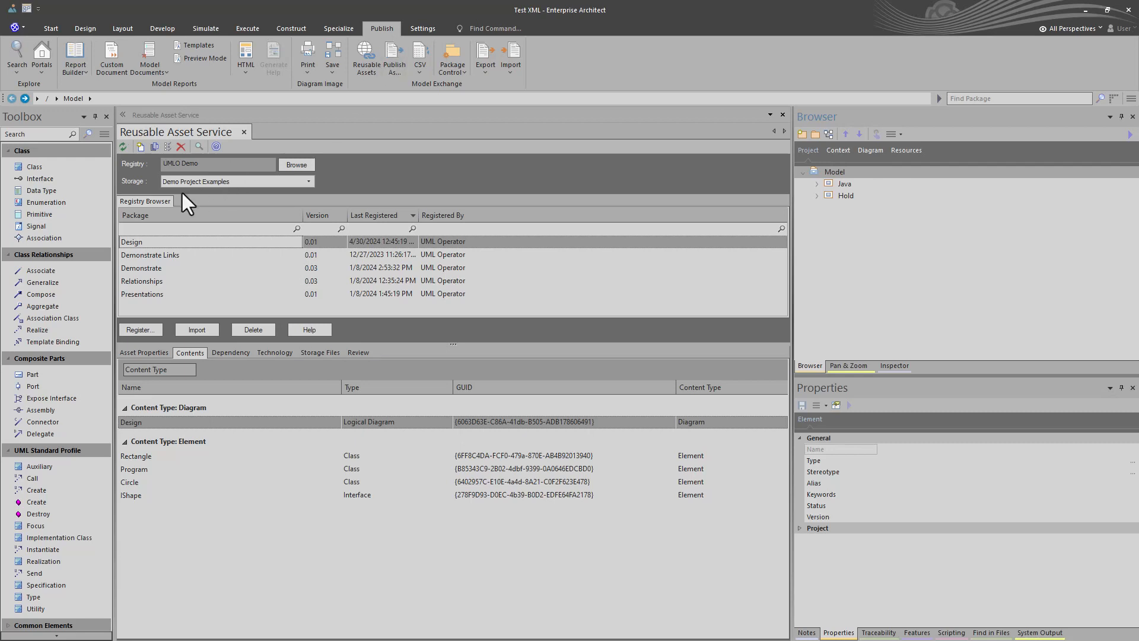
click(137, 241)
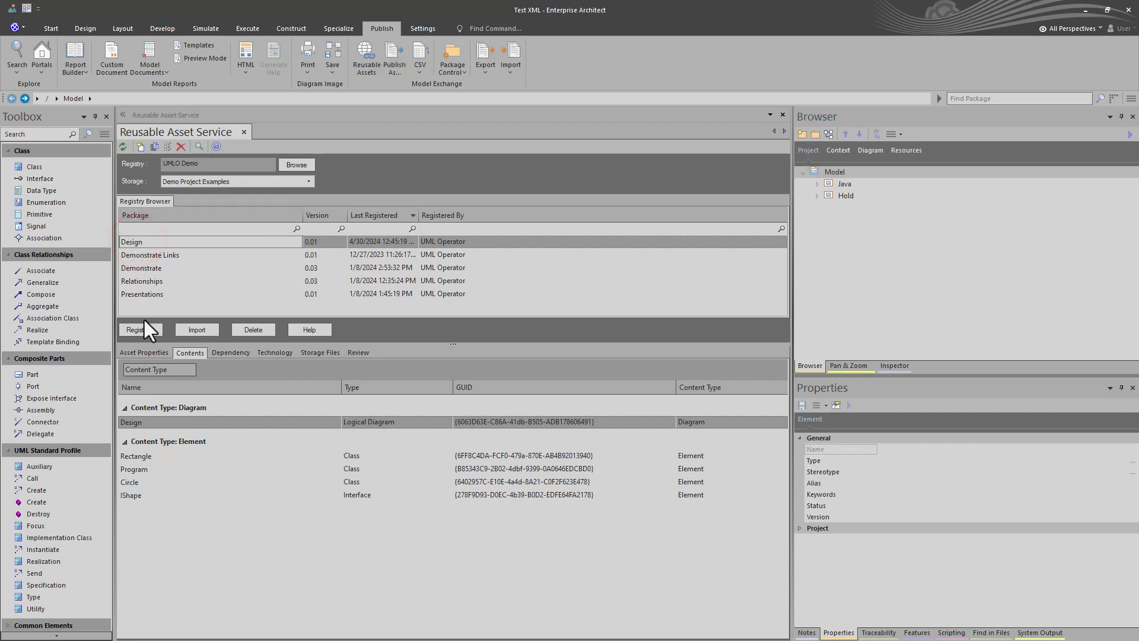
click(185, 328)
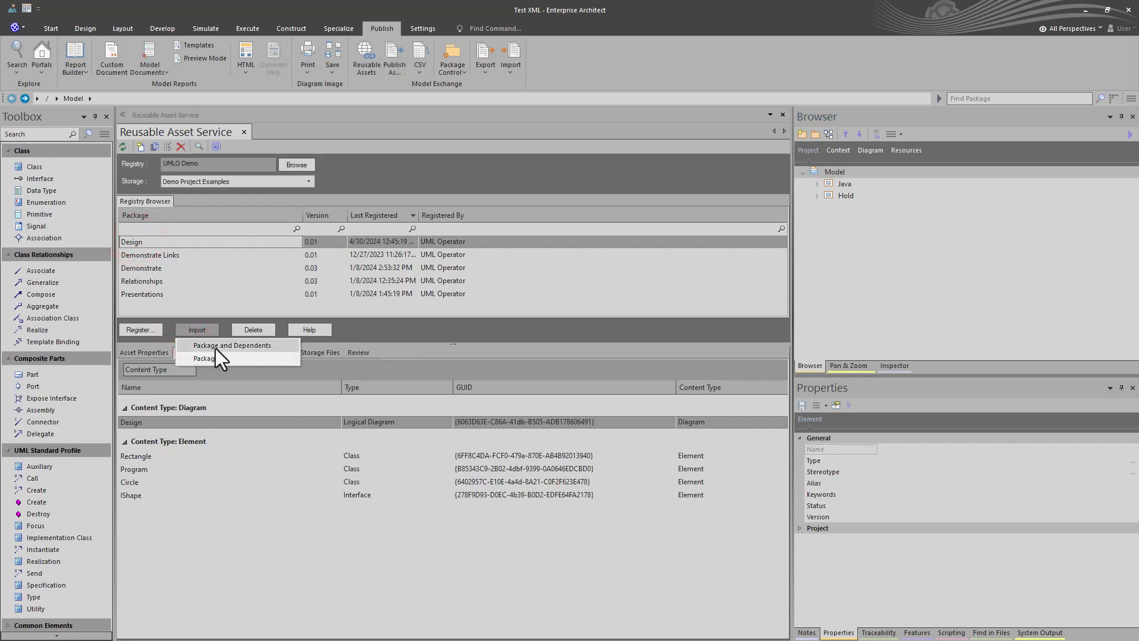
click(242, 345)
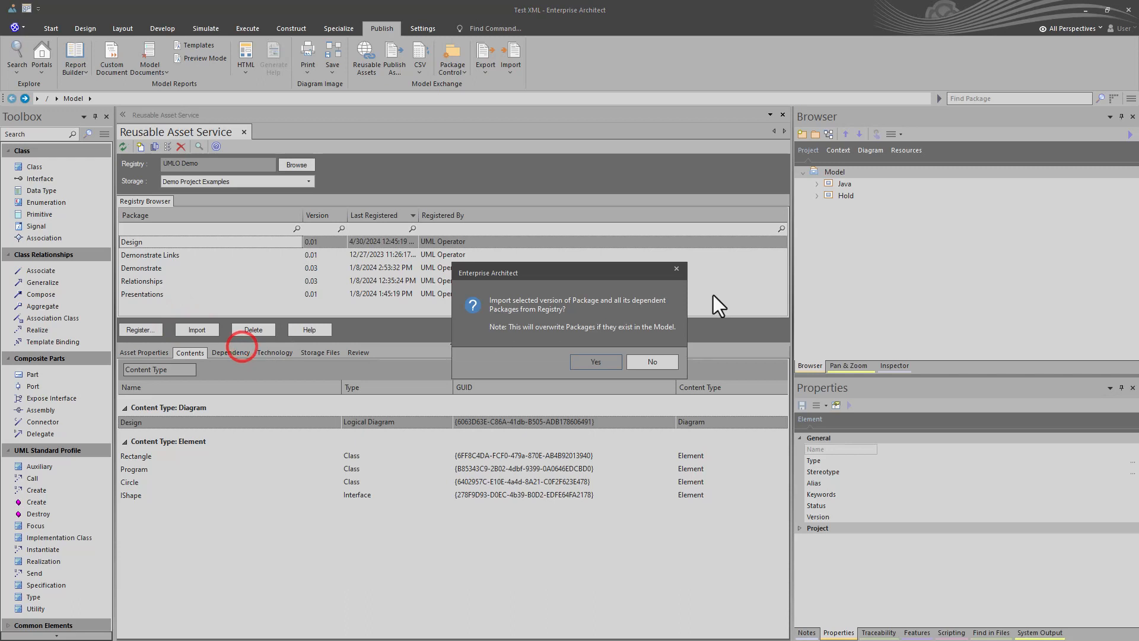
click(587, 362)
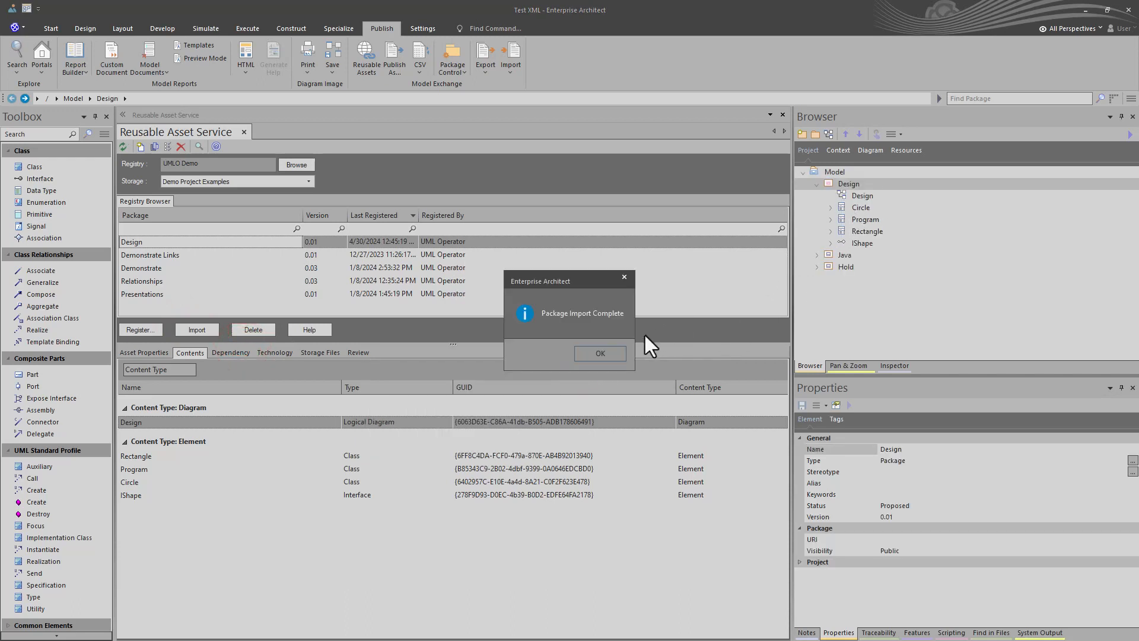
click(599, 351)
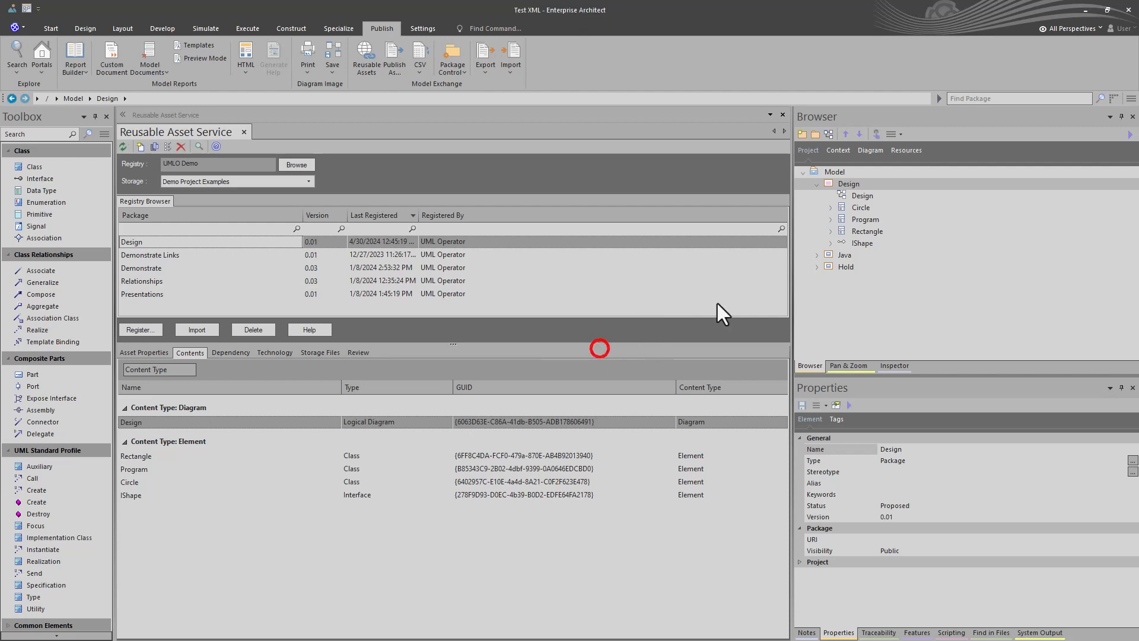
double_click(853, 195)
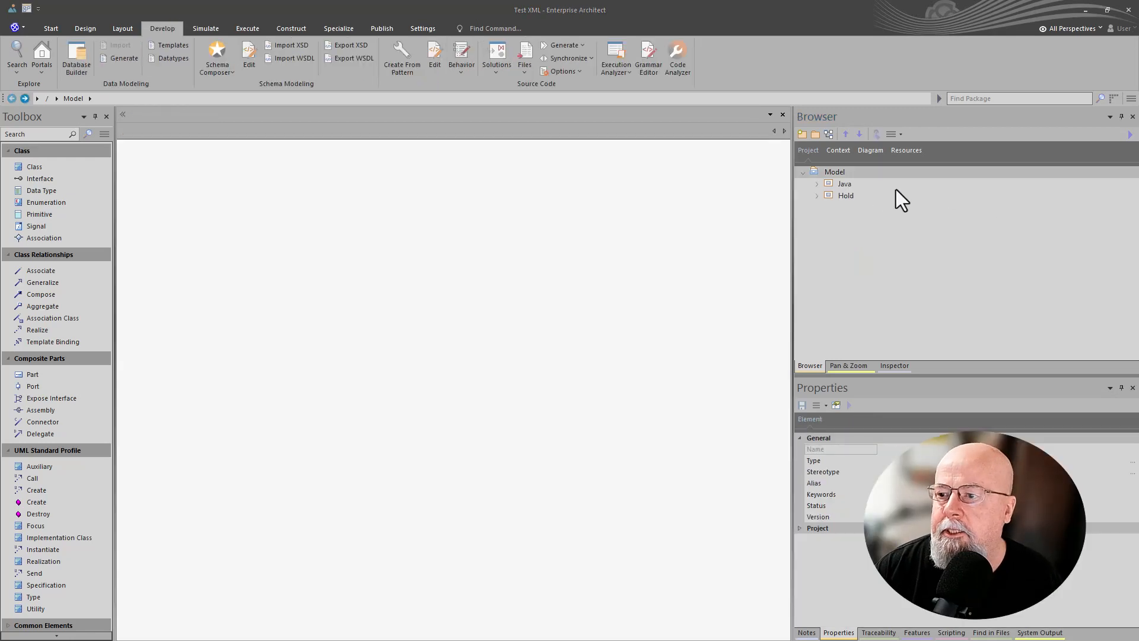
Begin a package import into the Model root and choose Design.xml from the DemoConsoleApp docs folder as the source file
click(837, 172)
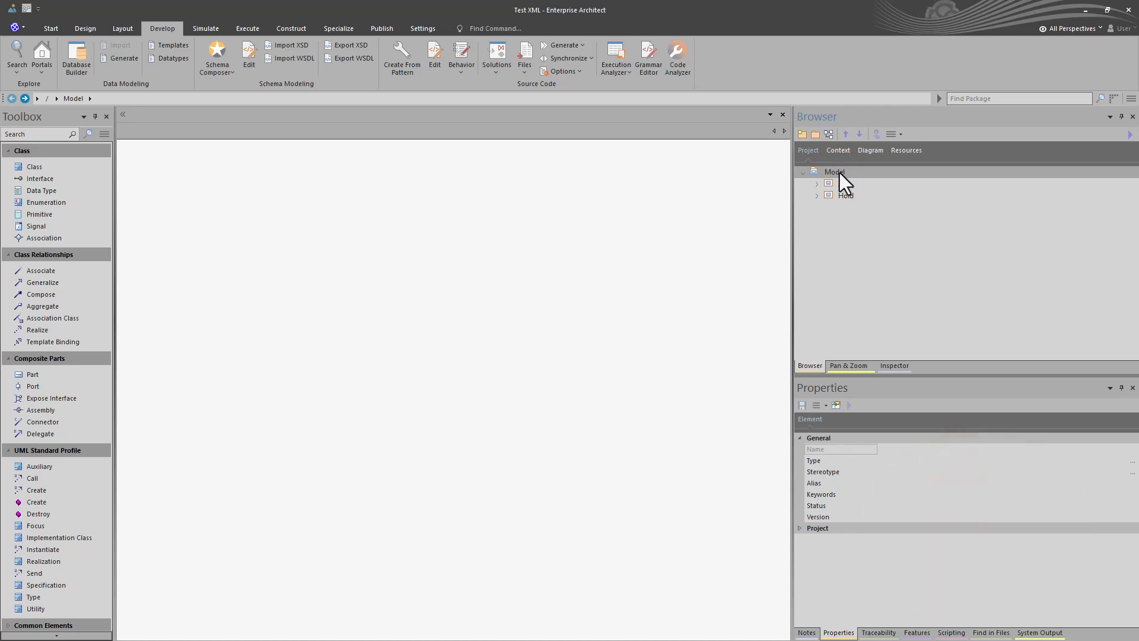
key(ctrl+alt+i)
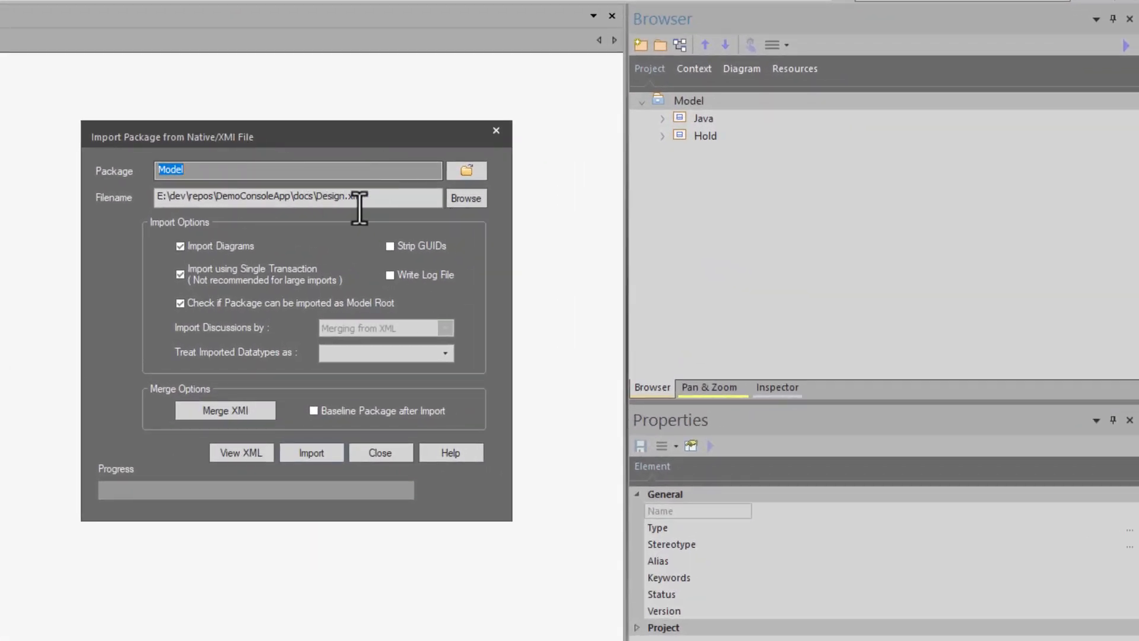
click(462, 200)
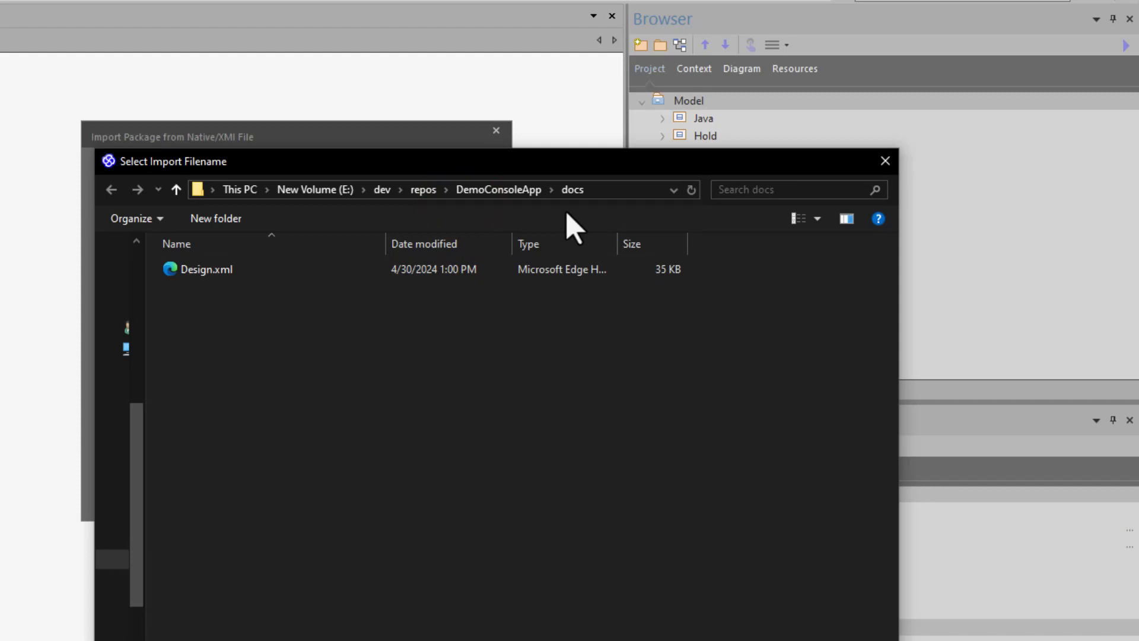
click(221, 276)
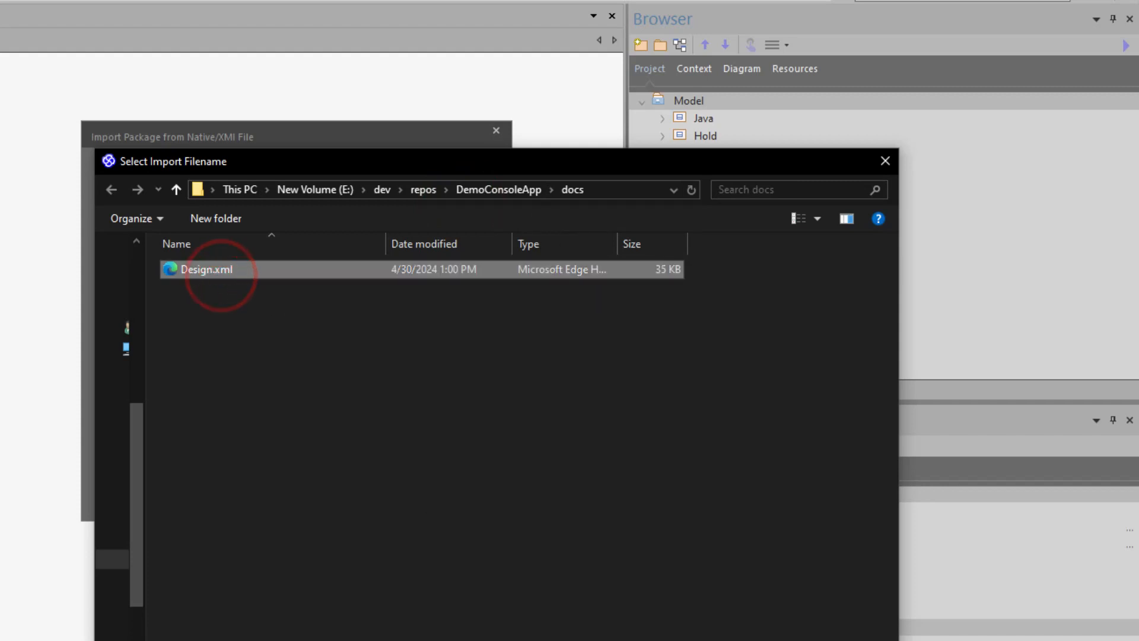
click(220, 276)
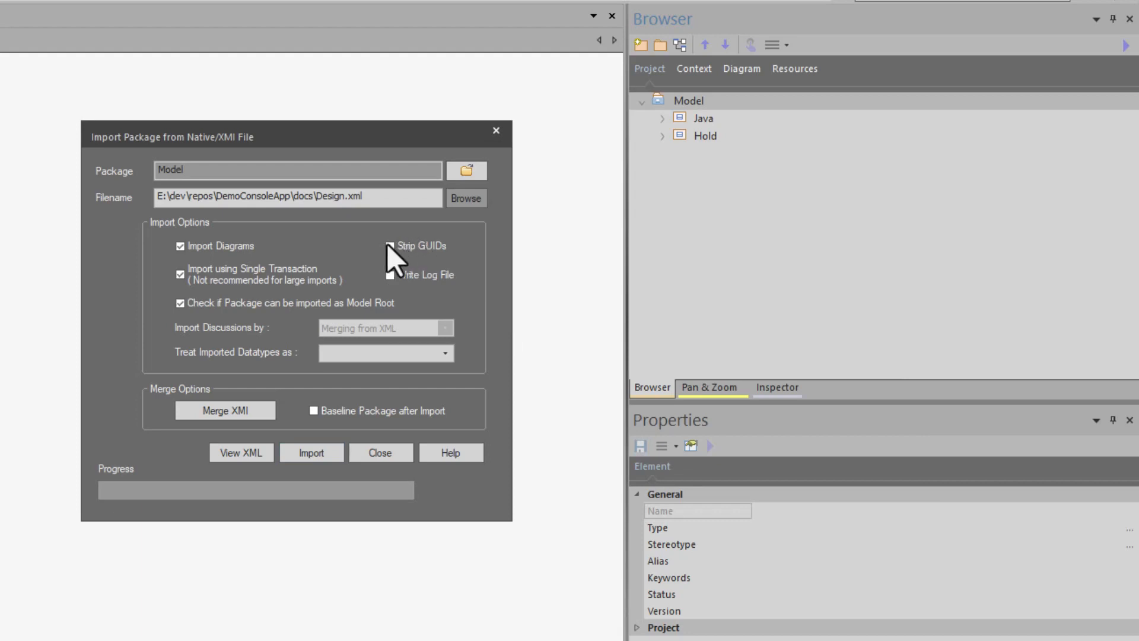
Import the package from Design.xml with Strip GUIDs enabled, close the import dialog and open the Design diagram
click(390, 245)
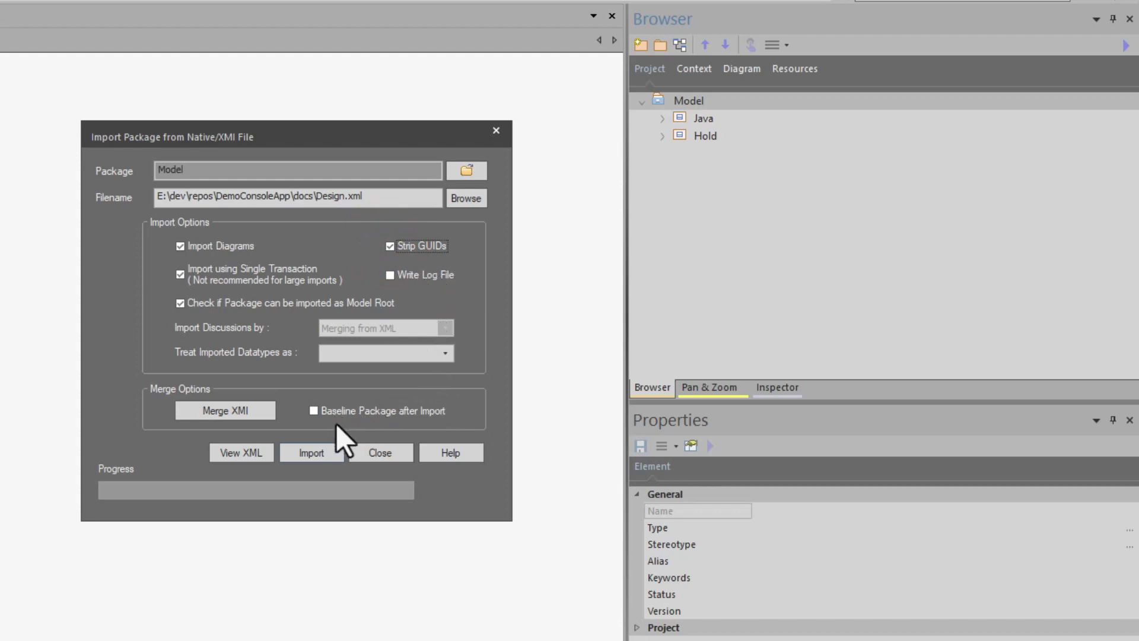
click(313, 452)
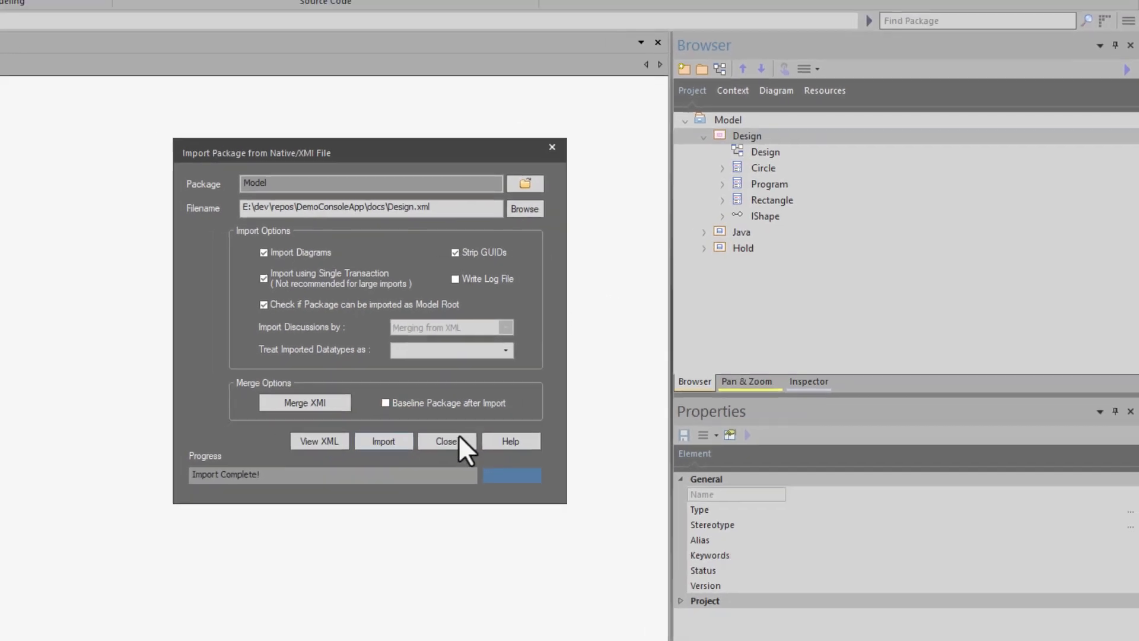
click(379, 452)
double_click(730, 135)
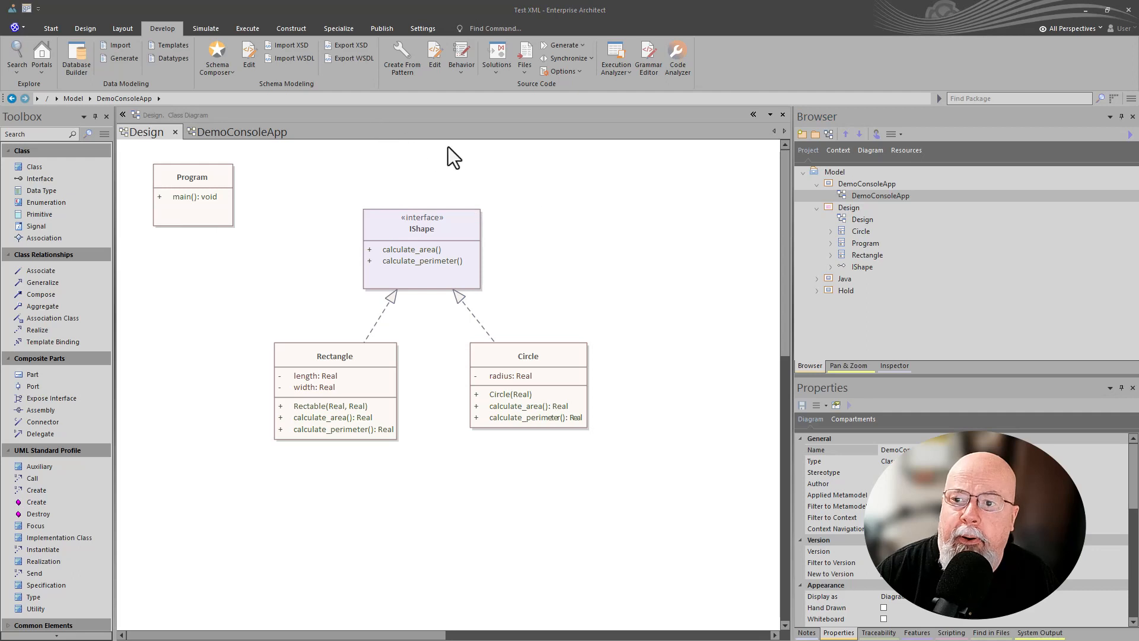
Select the Program, IShape, Rectangle and Circle elements on the Design diagram and copy them
click(857, 220)
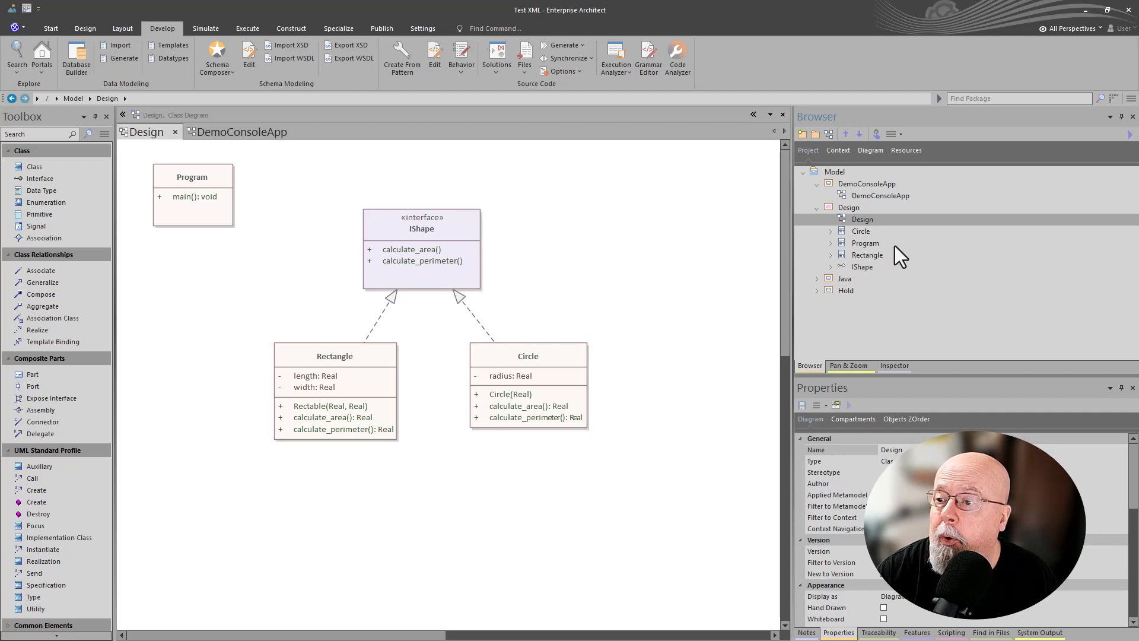
click(852, 219)
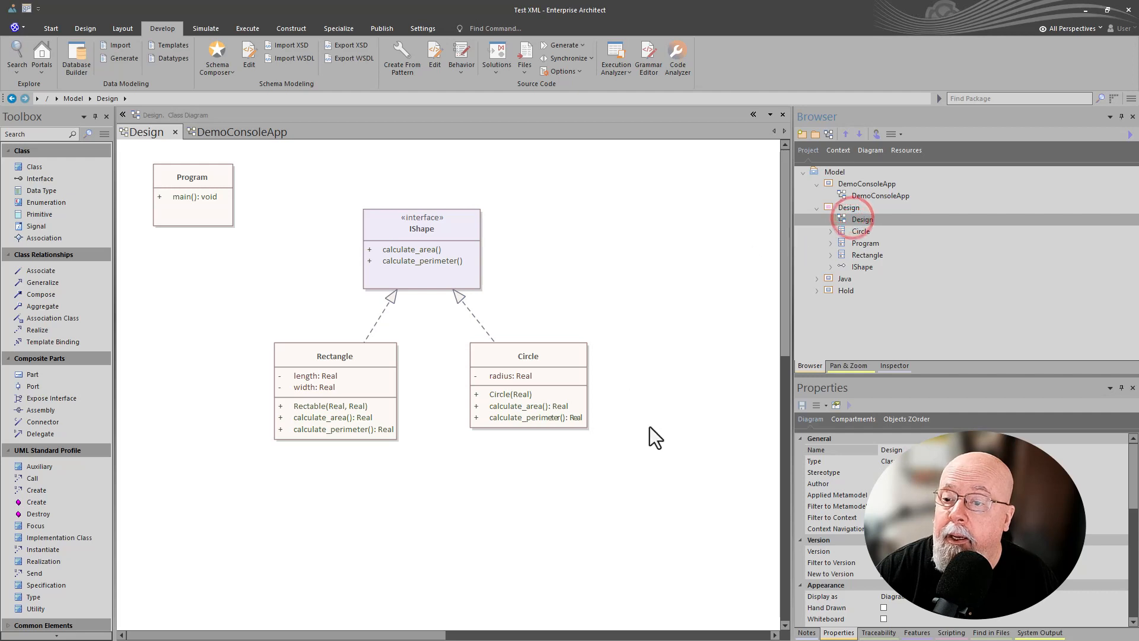
drag(620, 465, 173, 186)
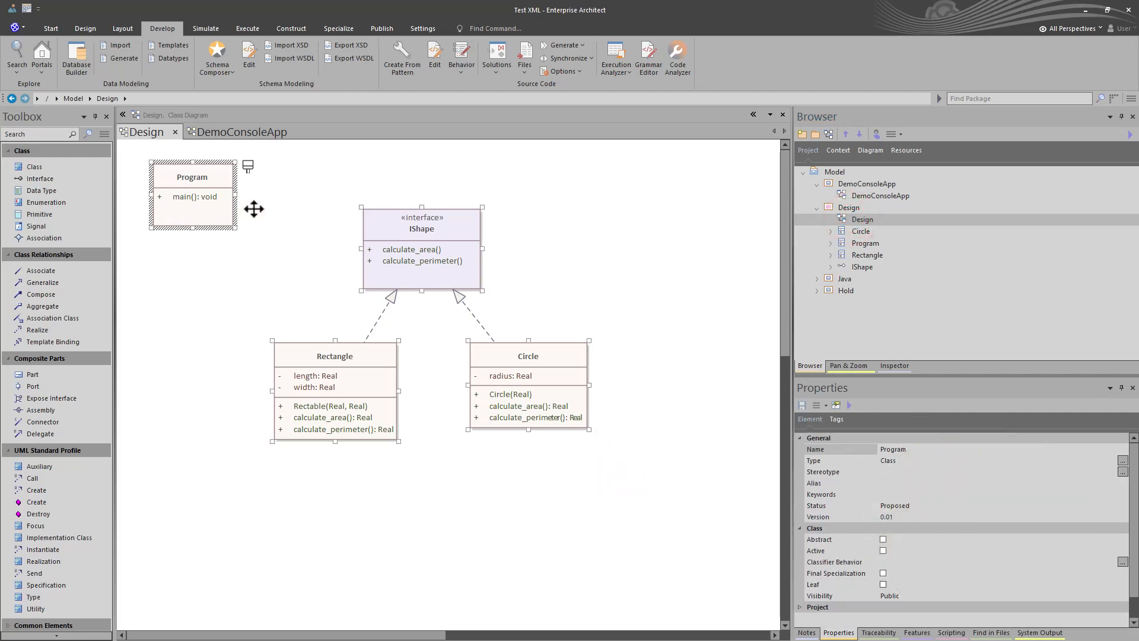
click(860, 192)
key(ctrl+c)
Open the DemoConsoleApp diagram and paste the four copied elements as new, including their connectors
double_click(860, 194)
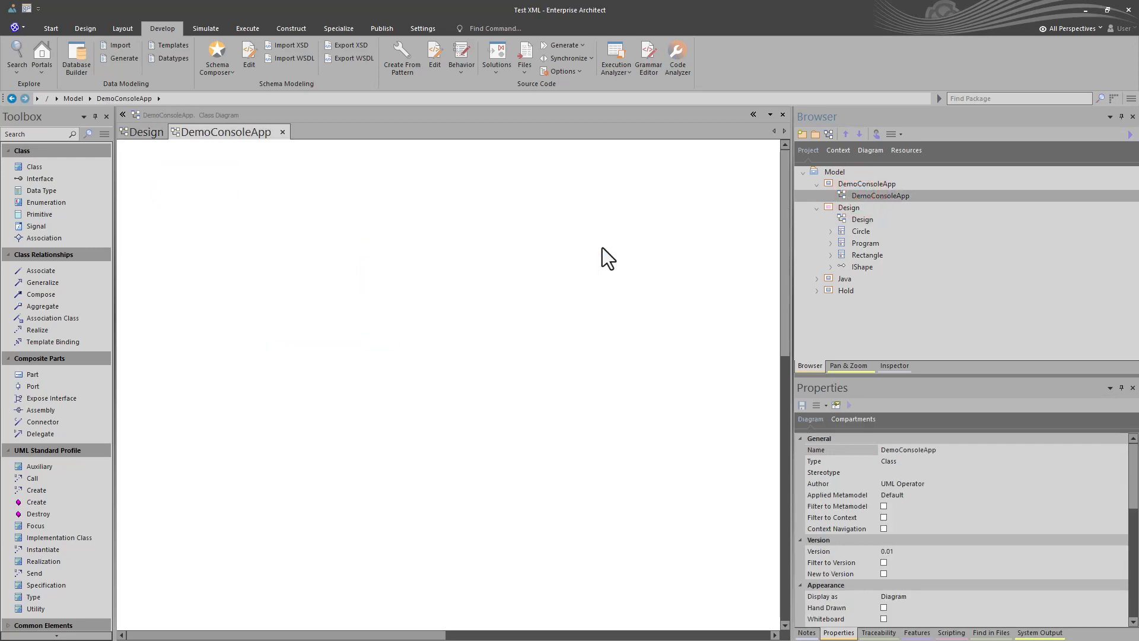
key(ctrl+shift+v)
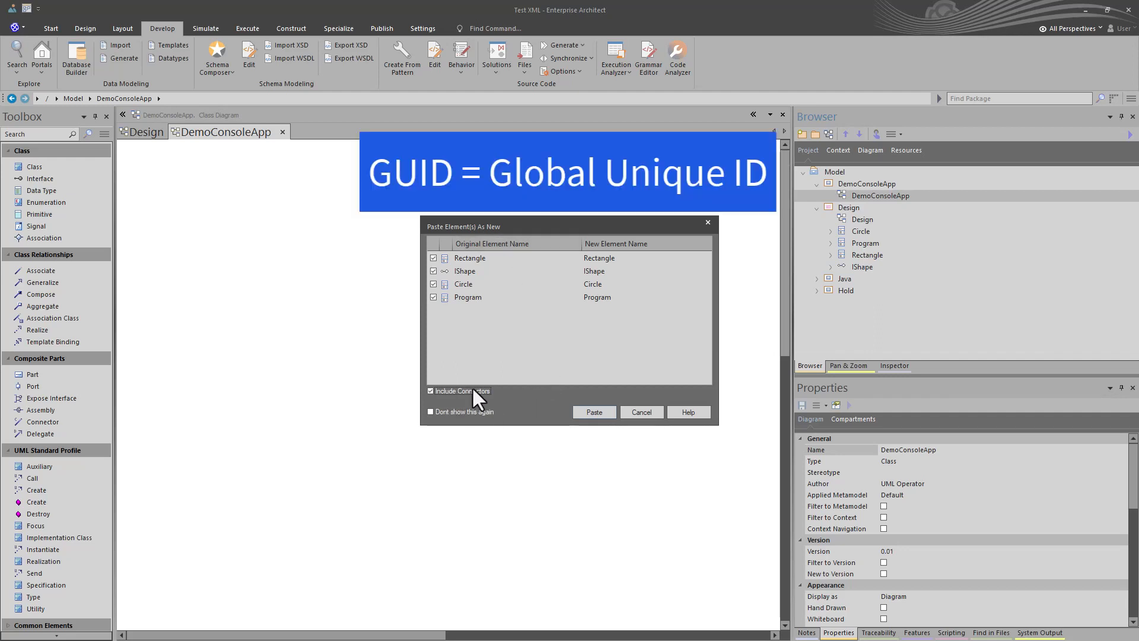
click(593, 412)
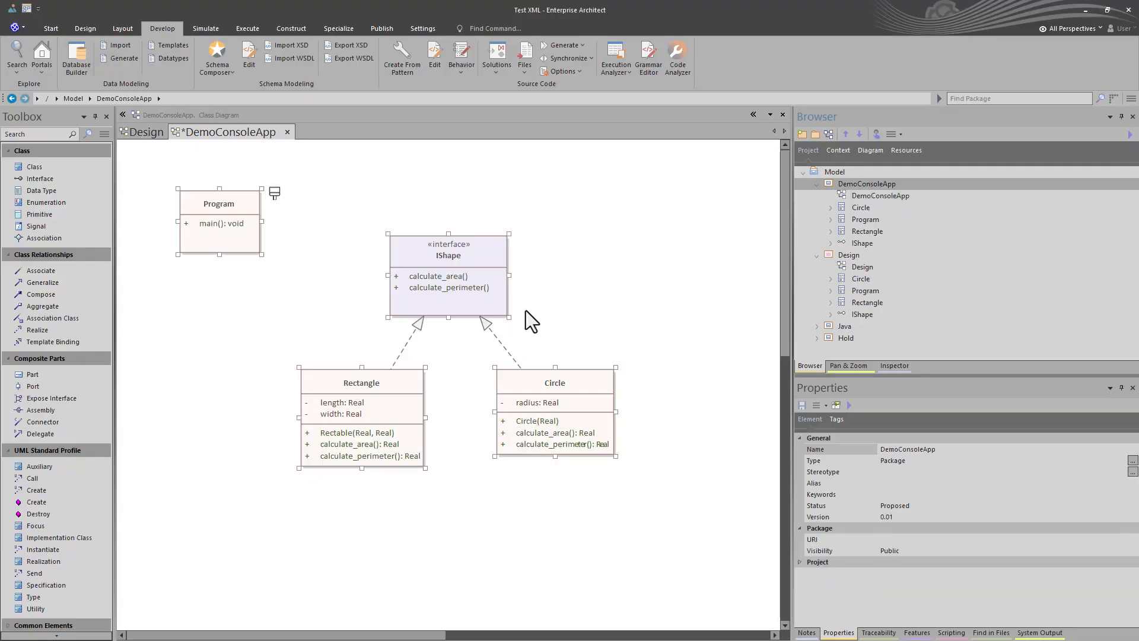
click(551, 297)
click(439, 248)
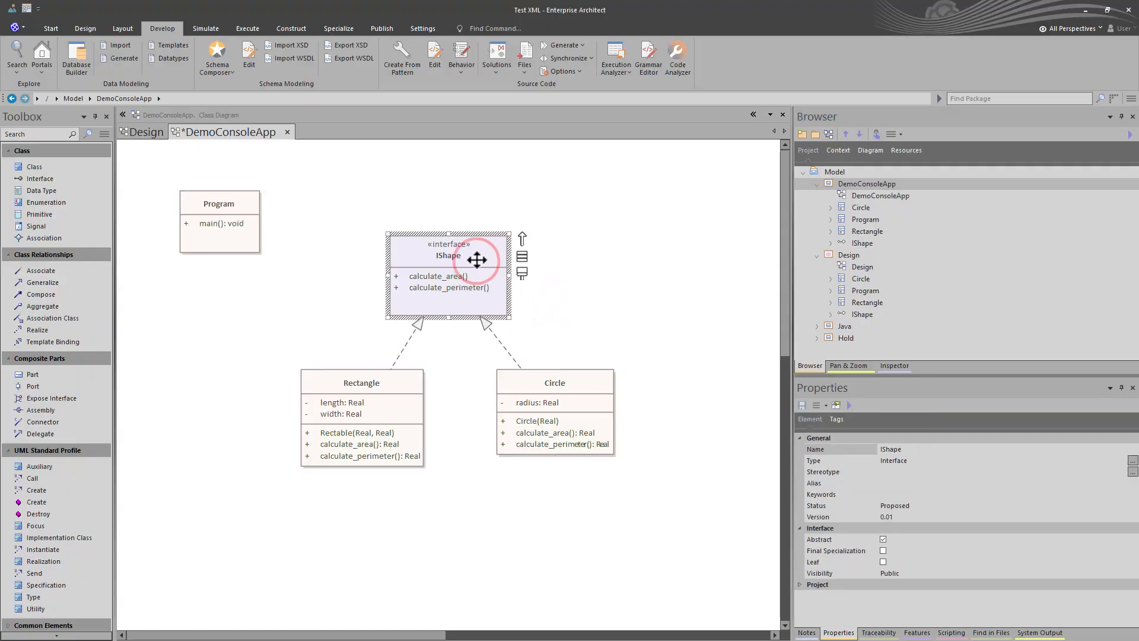
Close the Design diagram and confirm C# as the language in the properties of the Rectangle class on the DemoConsoleApp diagram
click(139, 130)
click(411, 232)
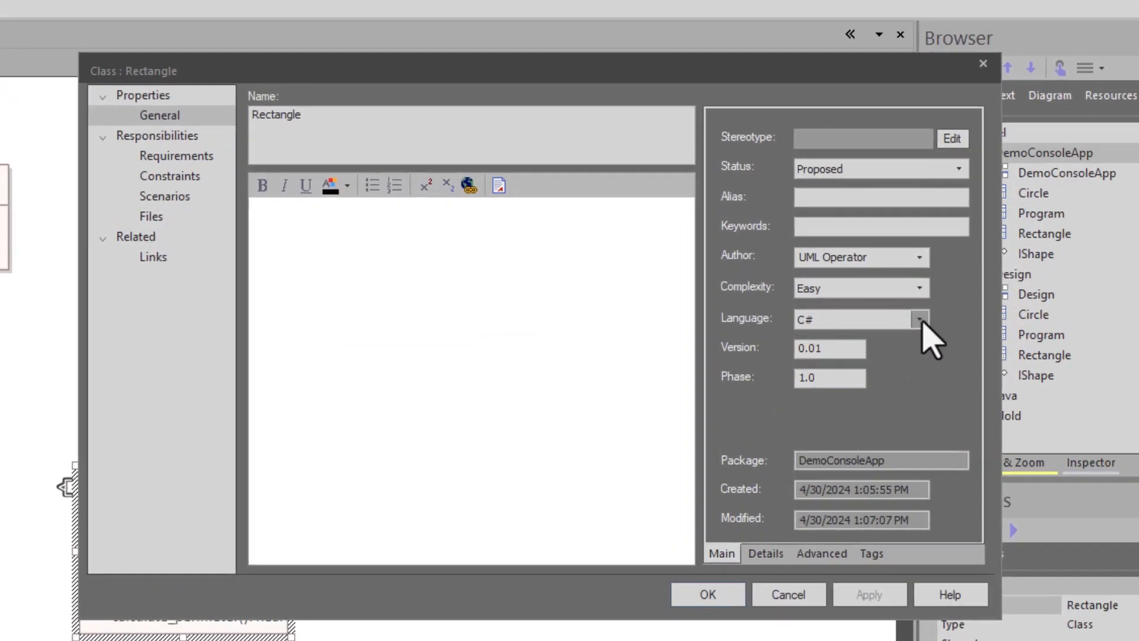
click(794, 281)
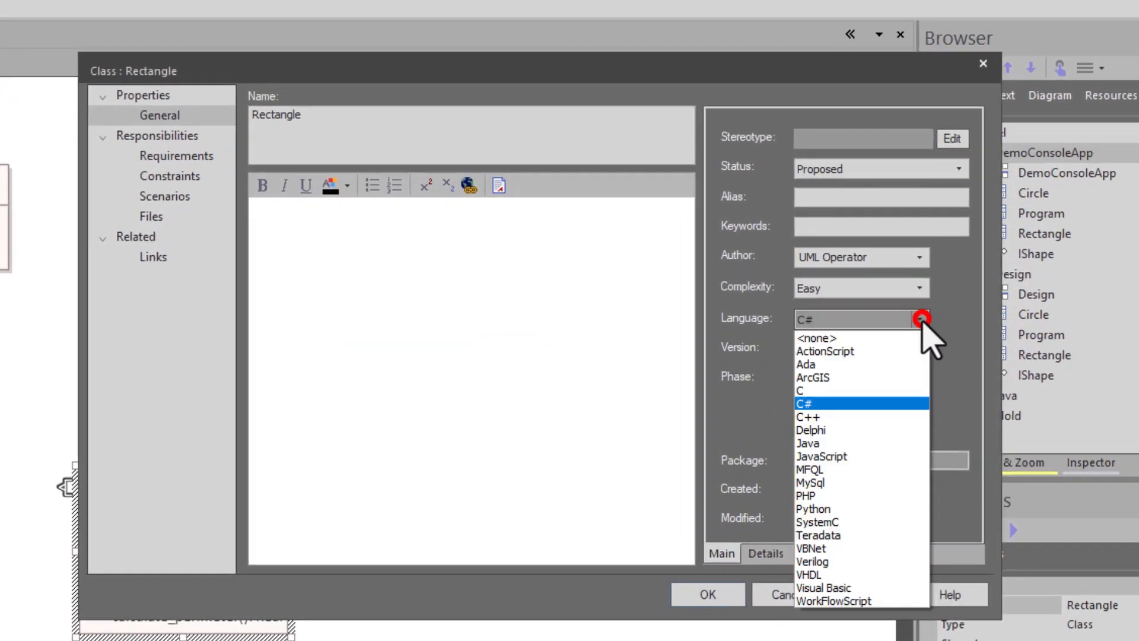
click(804, 403)
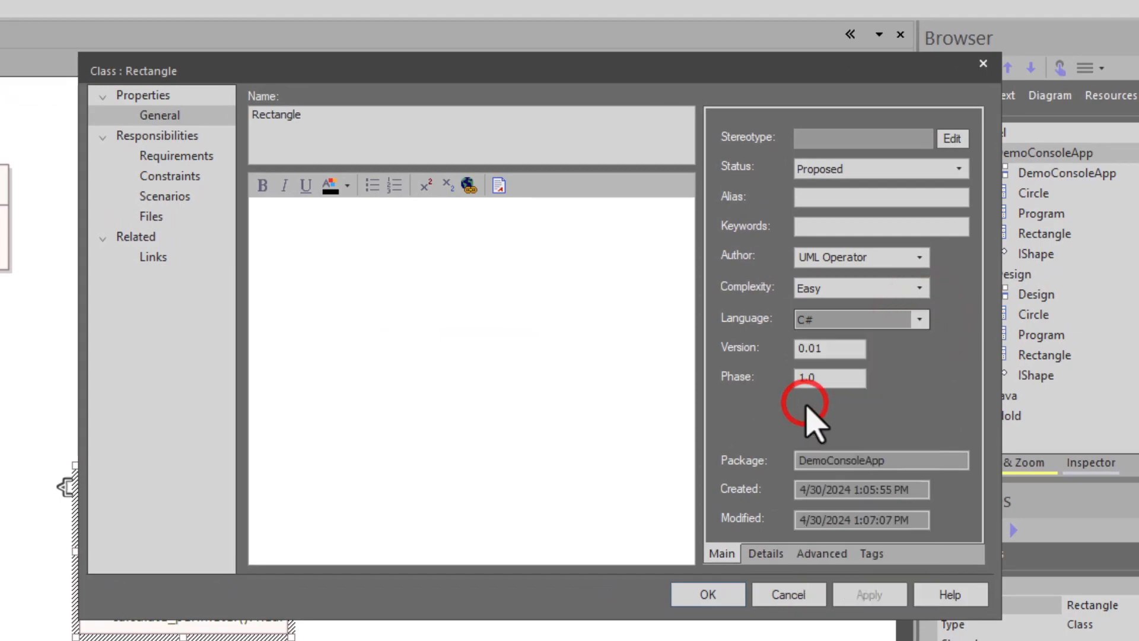
click(682, 593)
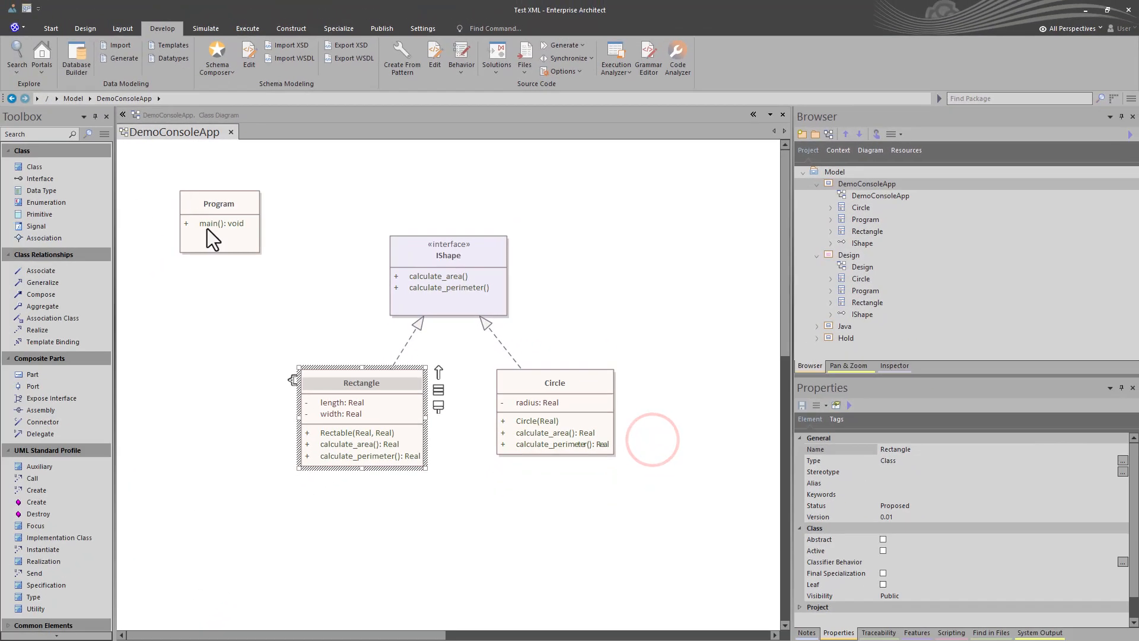
click(319, 344)
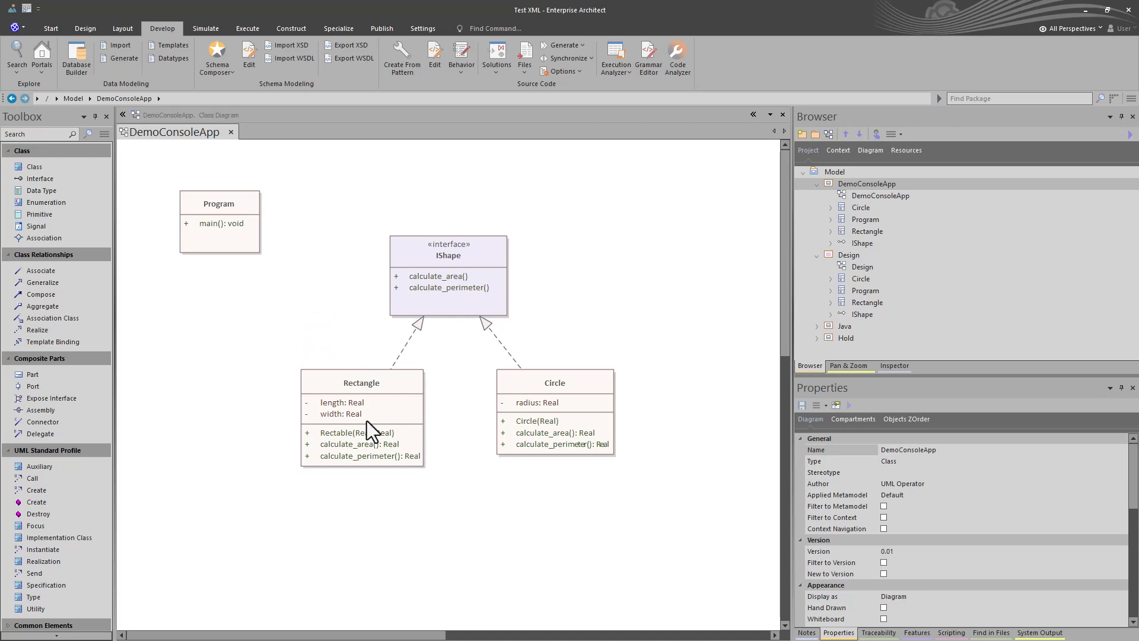
View the properties of the Rectangle class's length attribute and close them
click(344, 403)
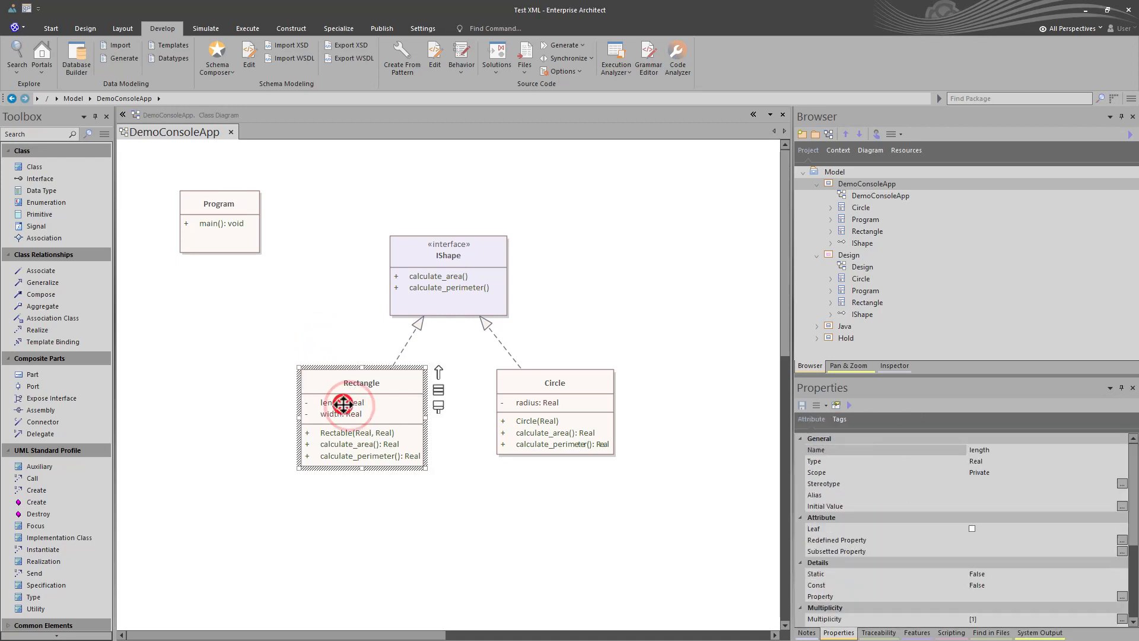
double_click(344, 404)
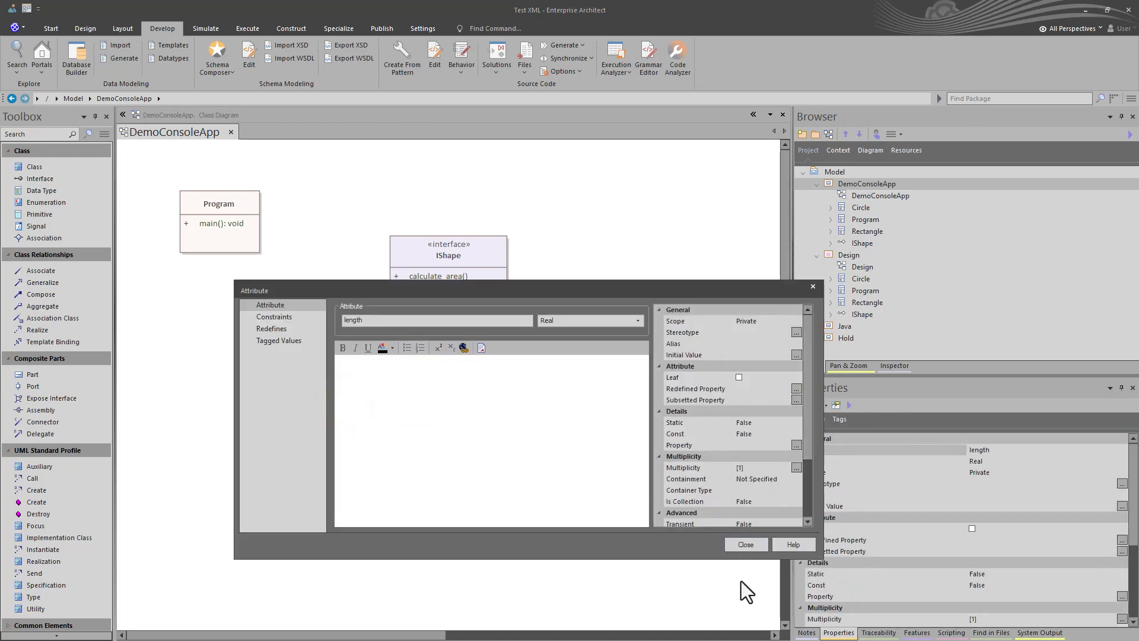
click(746, 544)
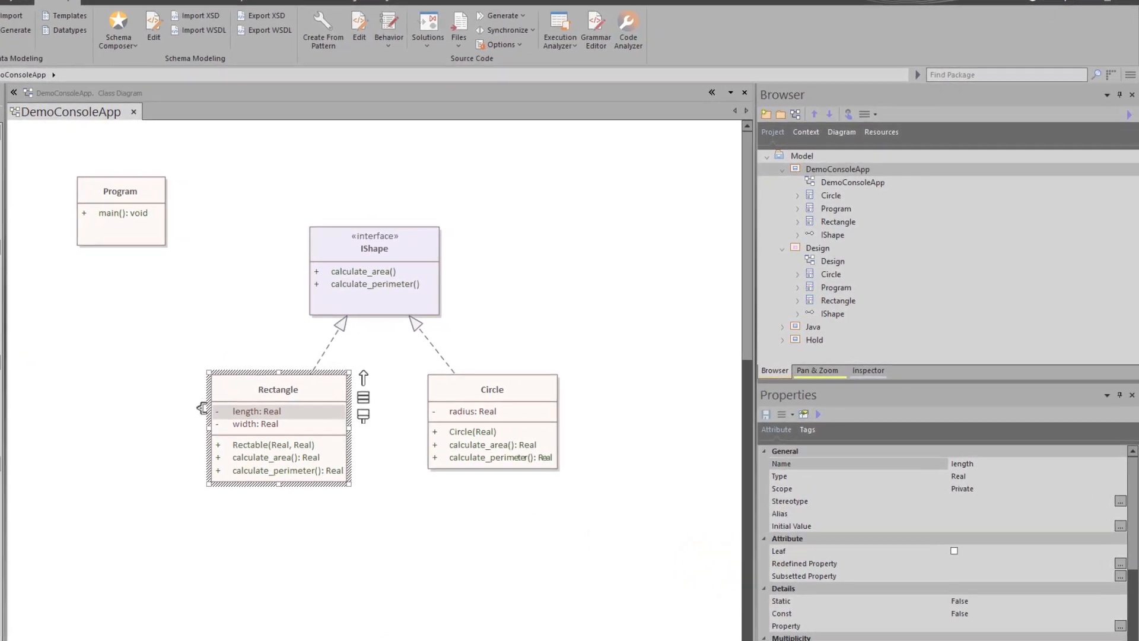
Show the Features window as a floating window over the diagram with Rectangle's length attribute selected
click(795, 640)
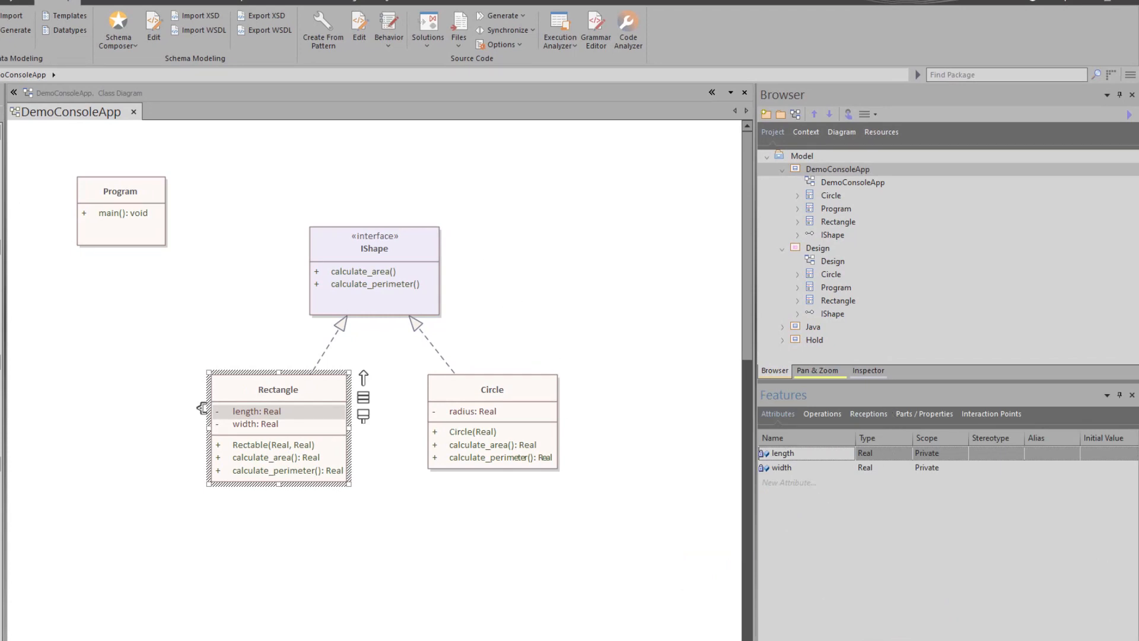
drag(771, 394, 447, 198)
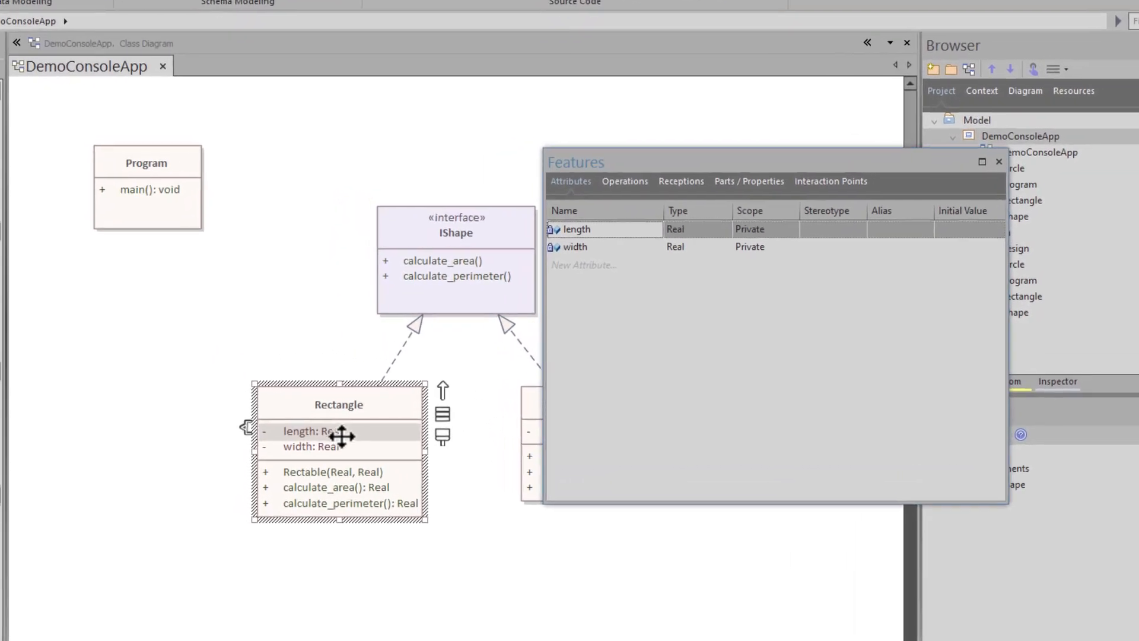
click(279, 415)
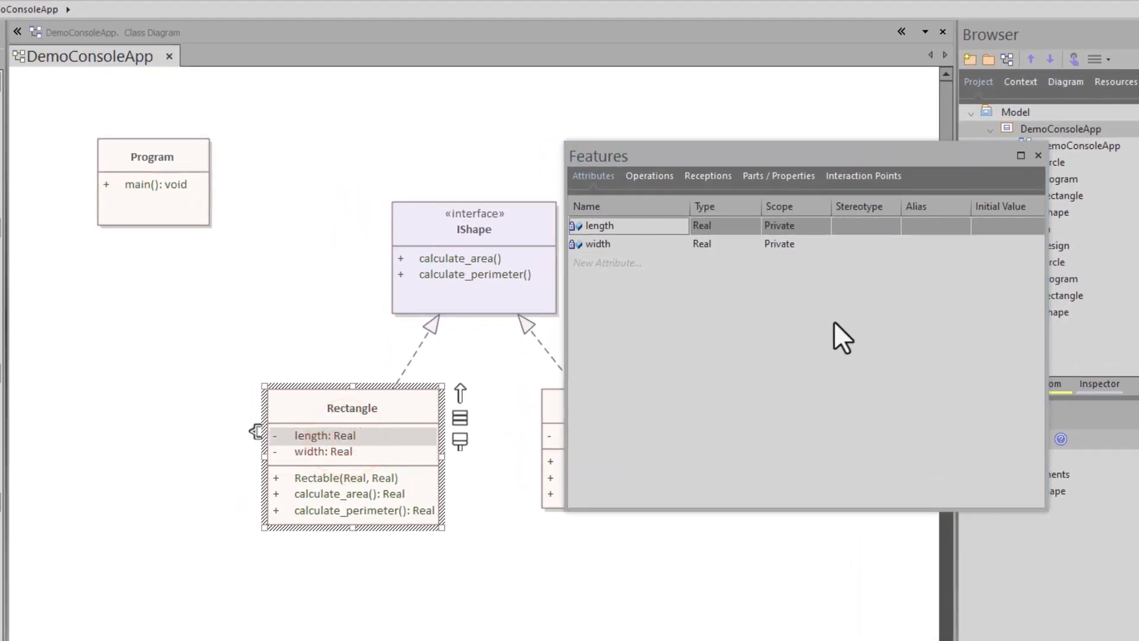
Set the type of Rectangle's length and width attributes to double
click(733, 225)
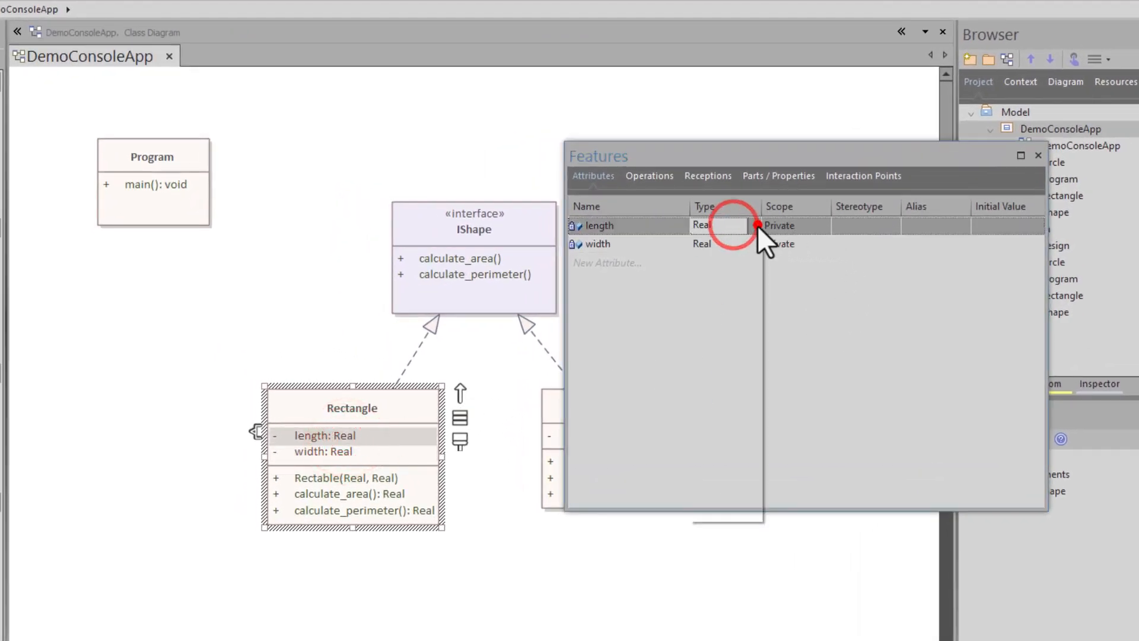
click(755, 226)
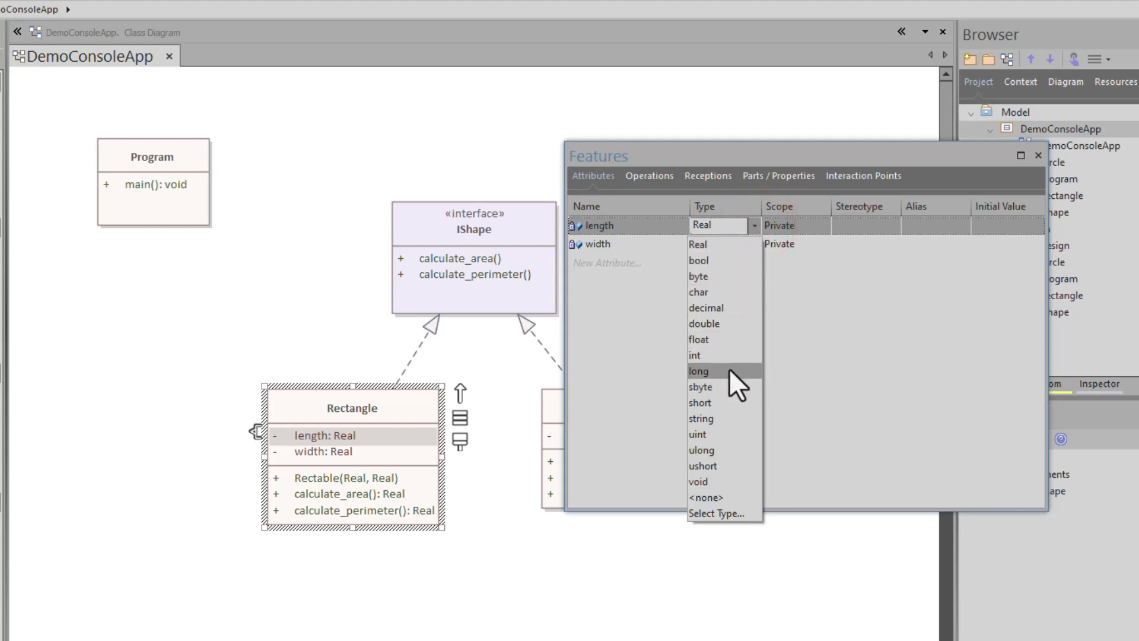
click(731, 325)
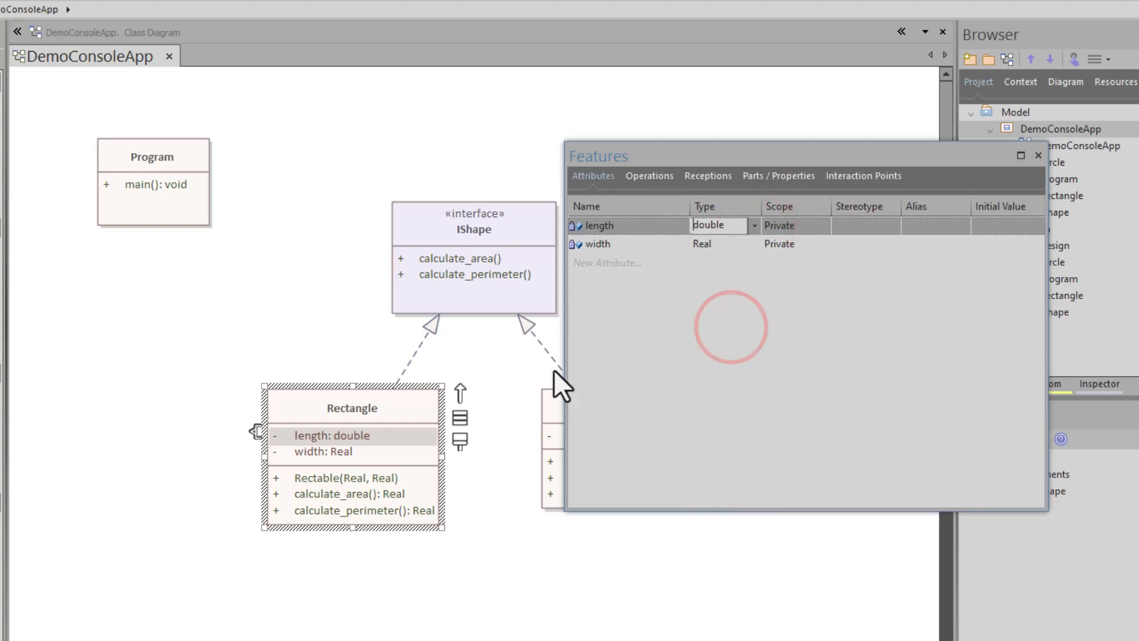
click(726, 241)
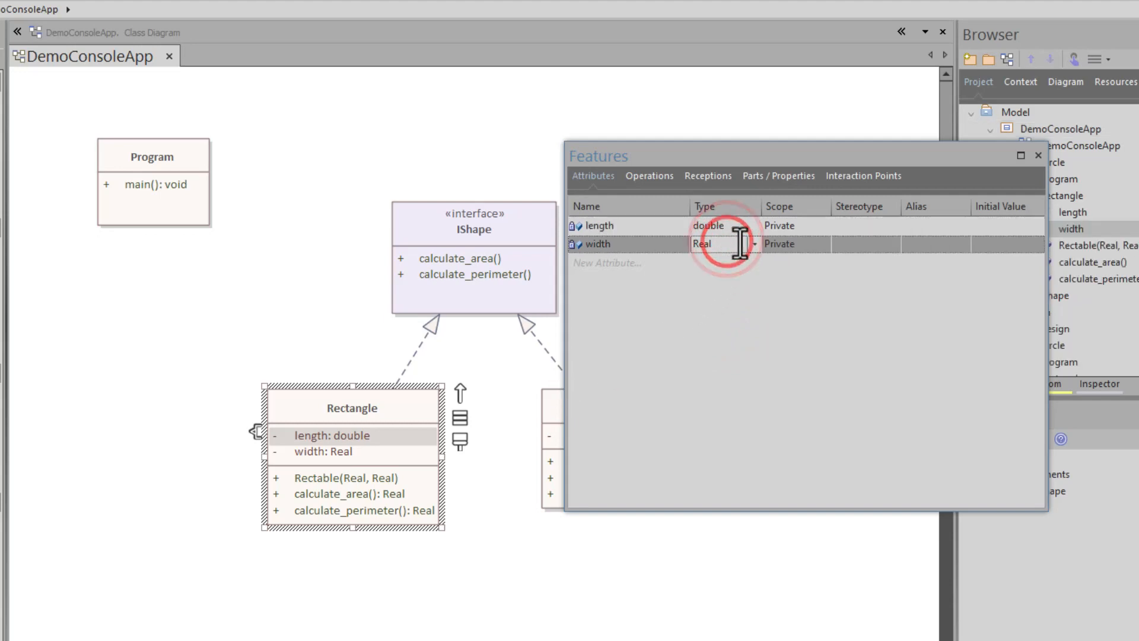
click(754, 243)
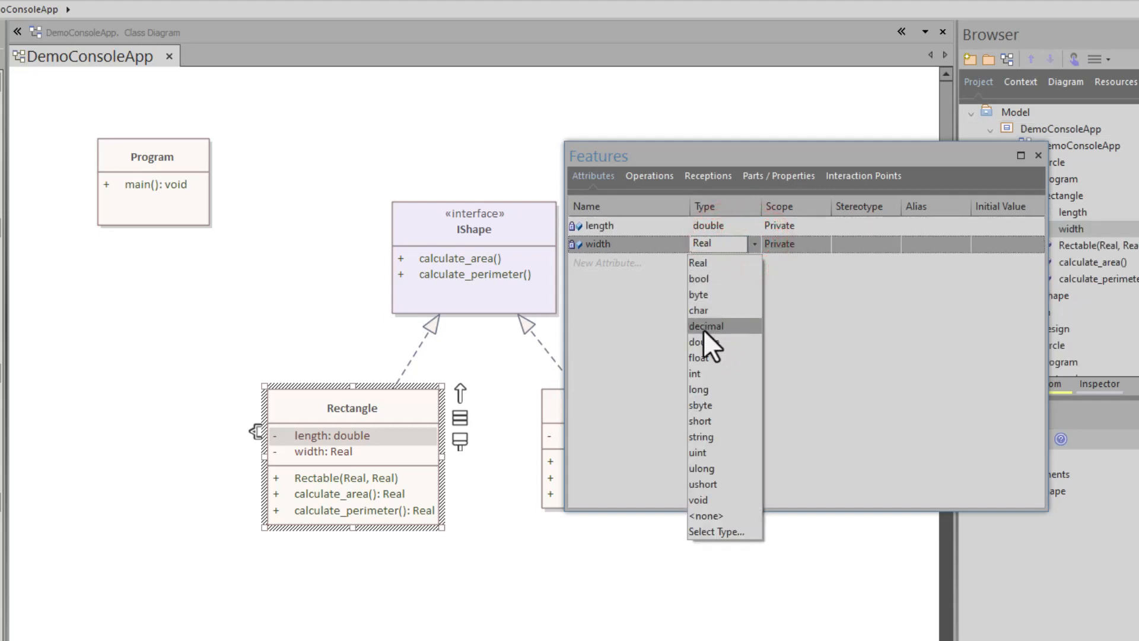
click(720, 343)
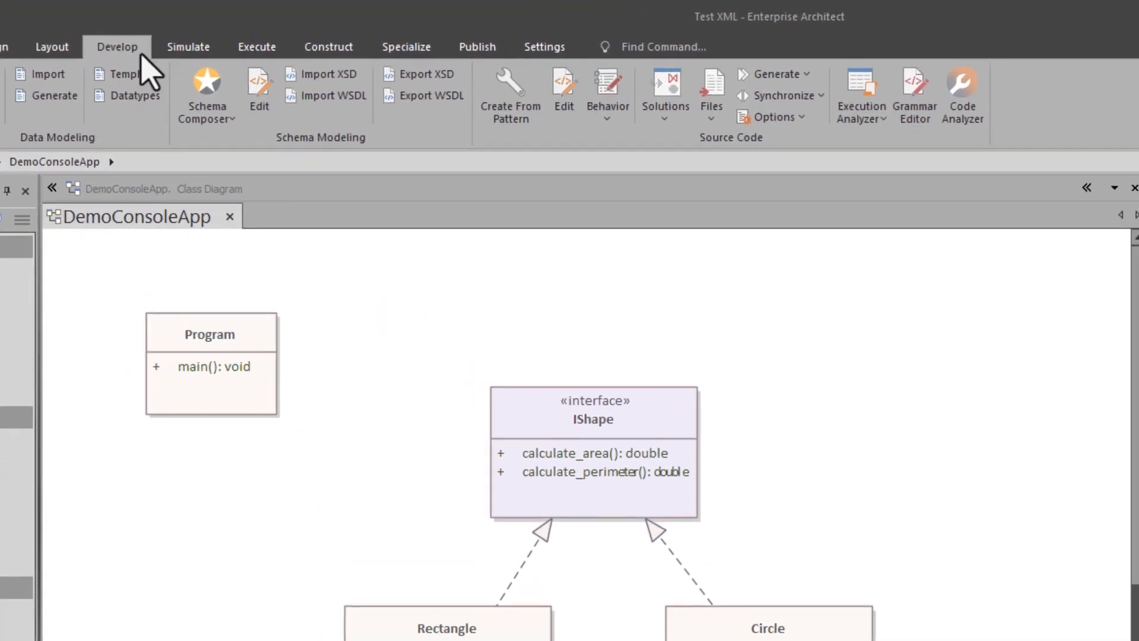
Generate source code for Circle, IShape, Program and Rectangle in the DemoConsoleApp package and close the generation dialogs
click(117, 46)
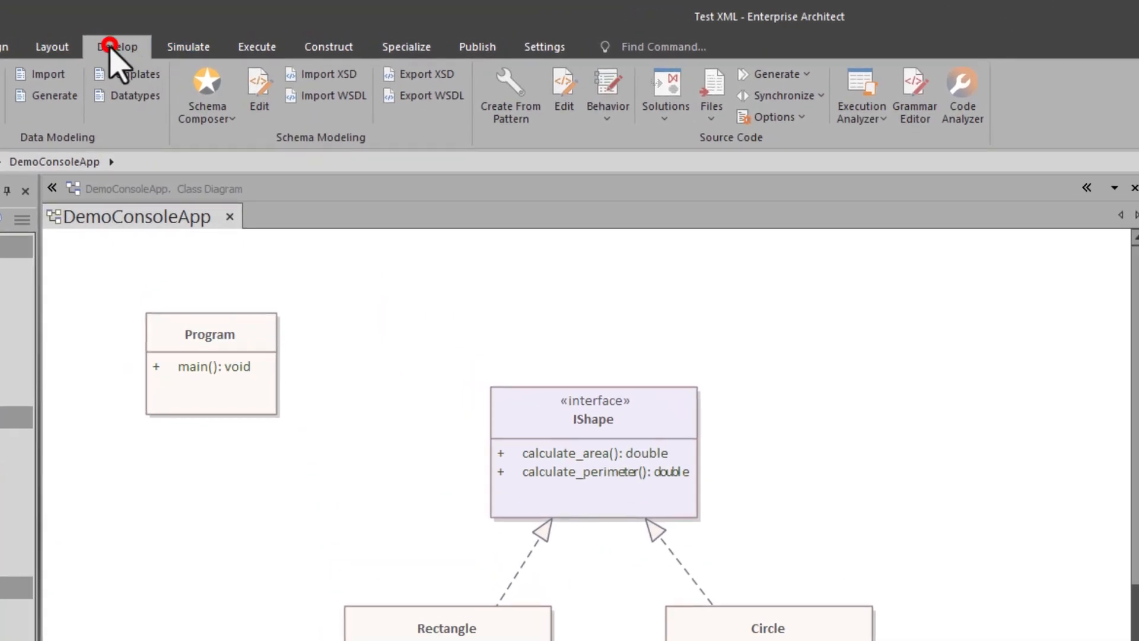
click(776, 74)
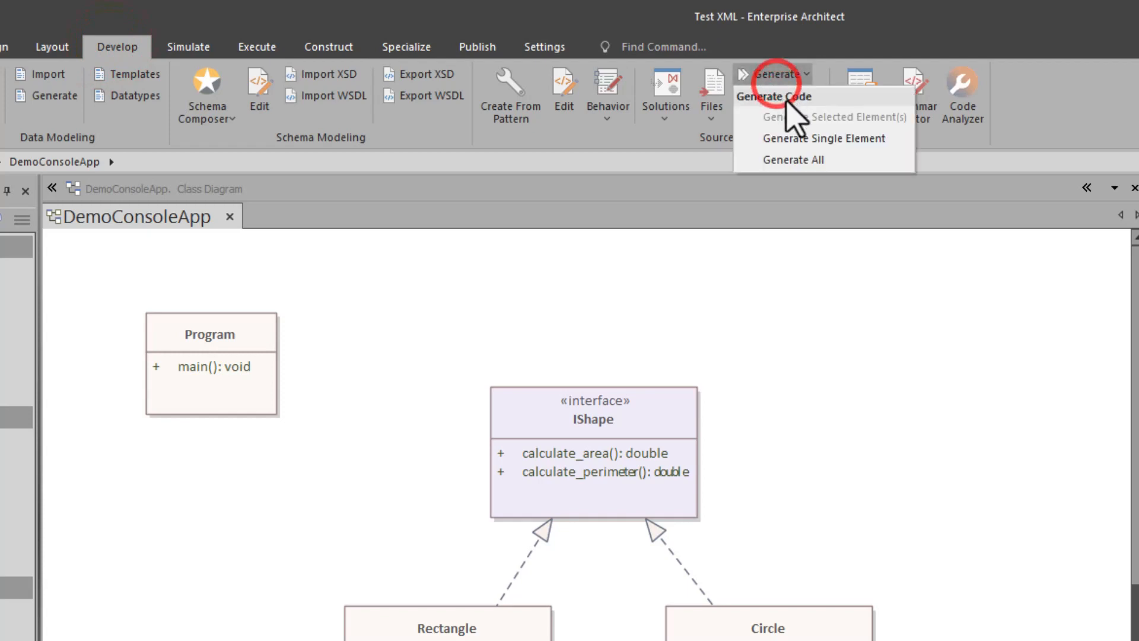
click(786, 157)
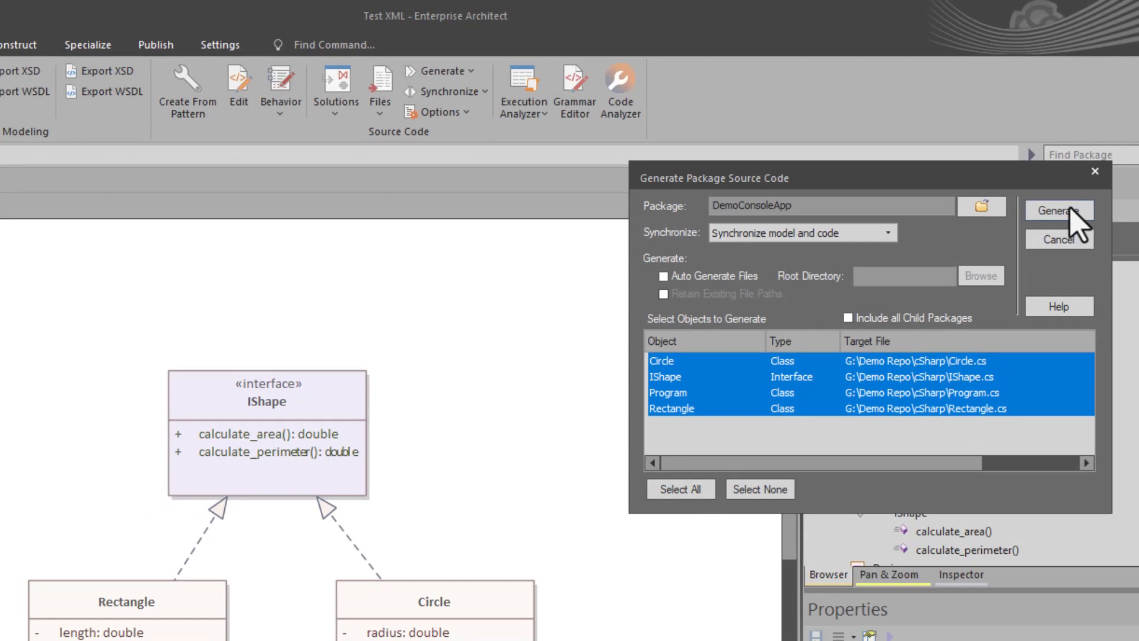
click(1058, 219)
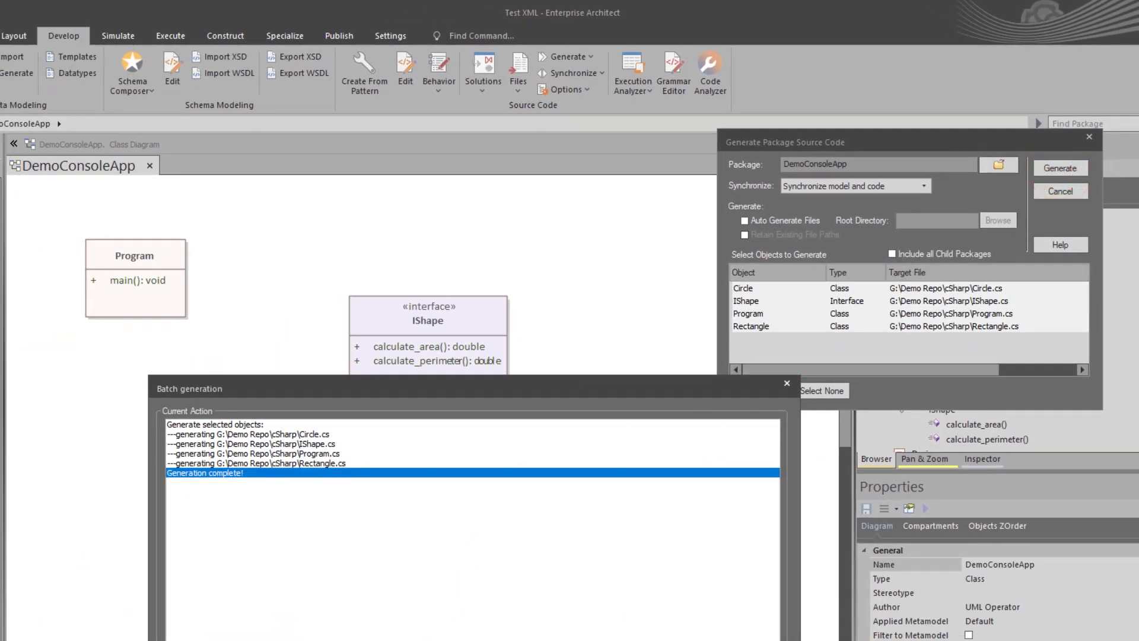
key(Escape)
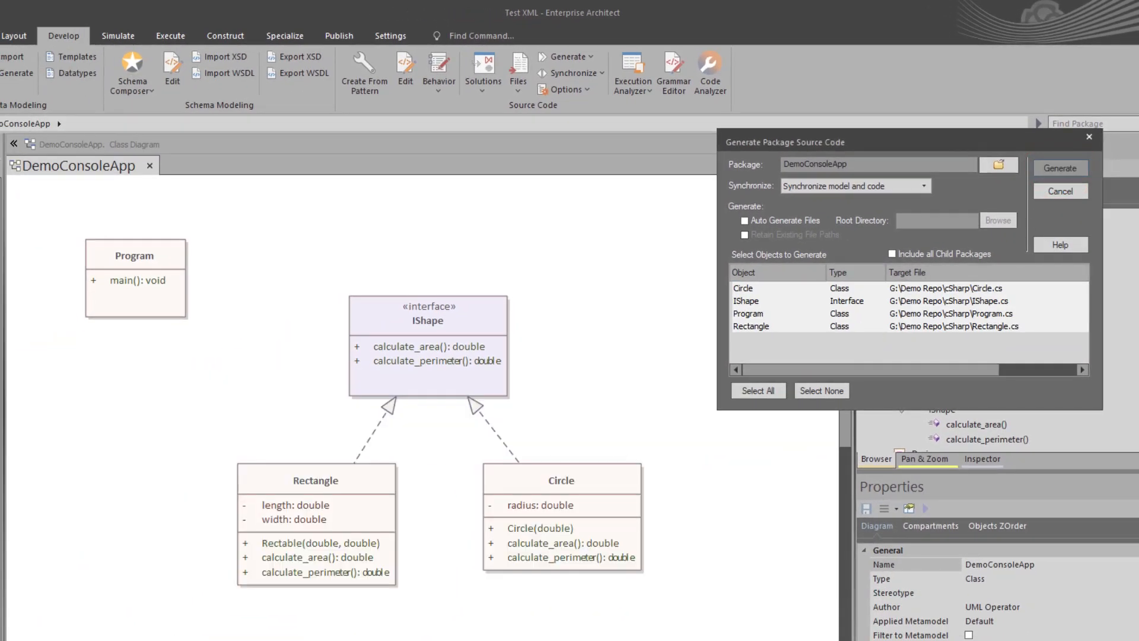
click(1097, 138)
Open the generated source code of the IShape interface, review its method declarations and close the file
click(427, 328)
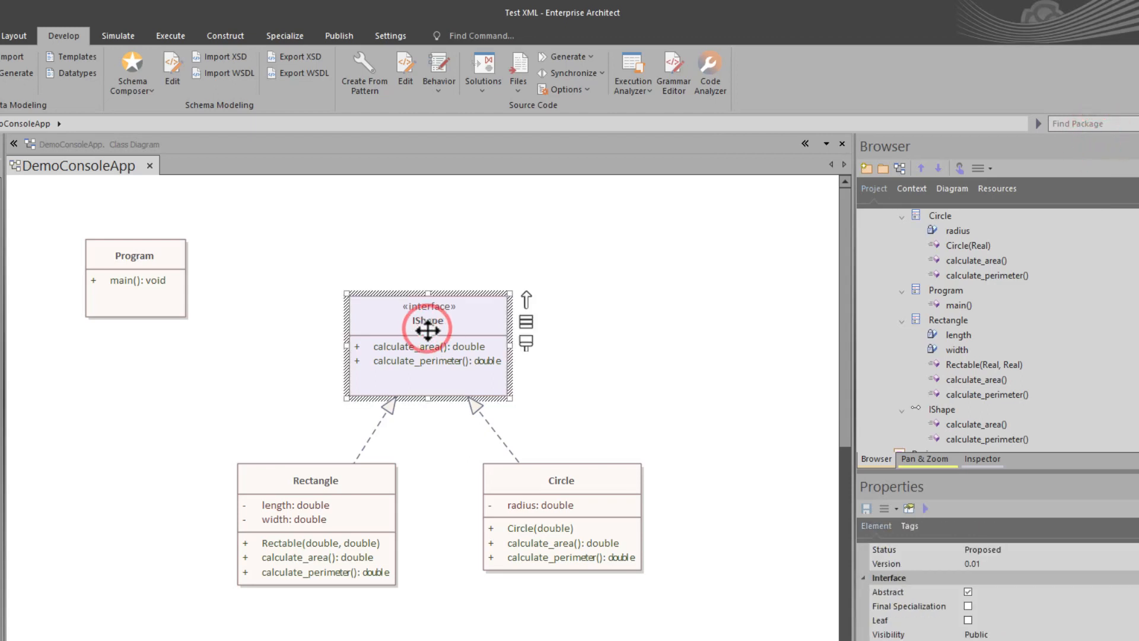
key(F12)
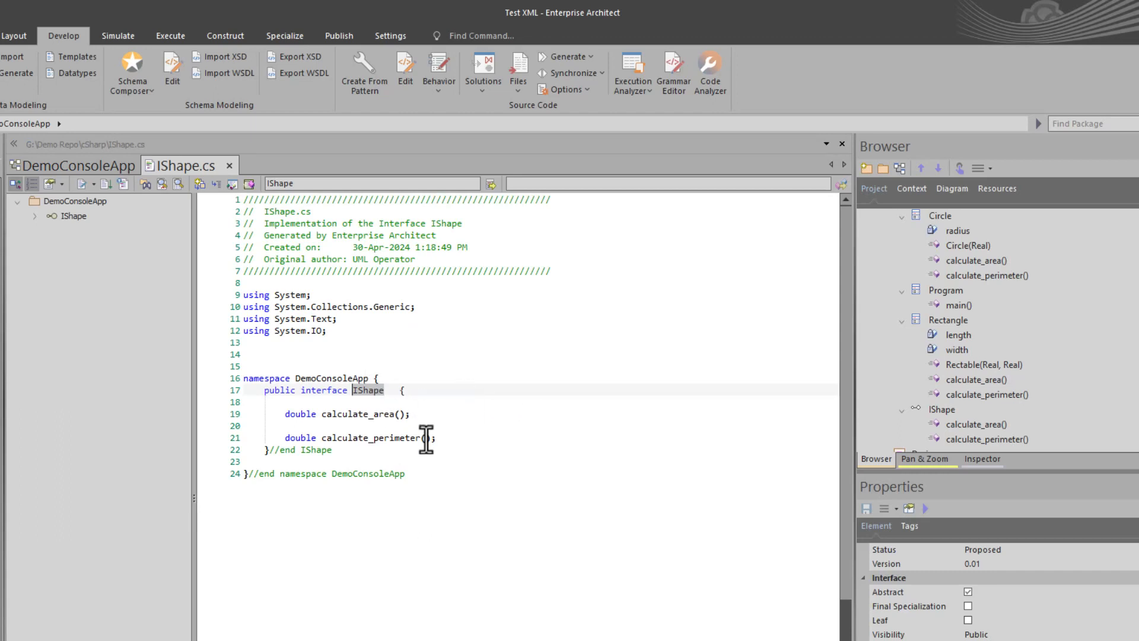
click(227, 164)
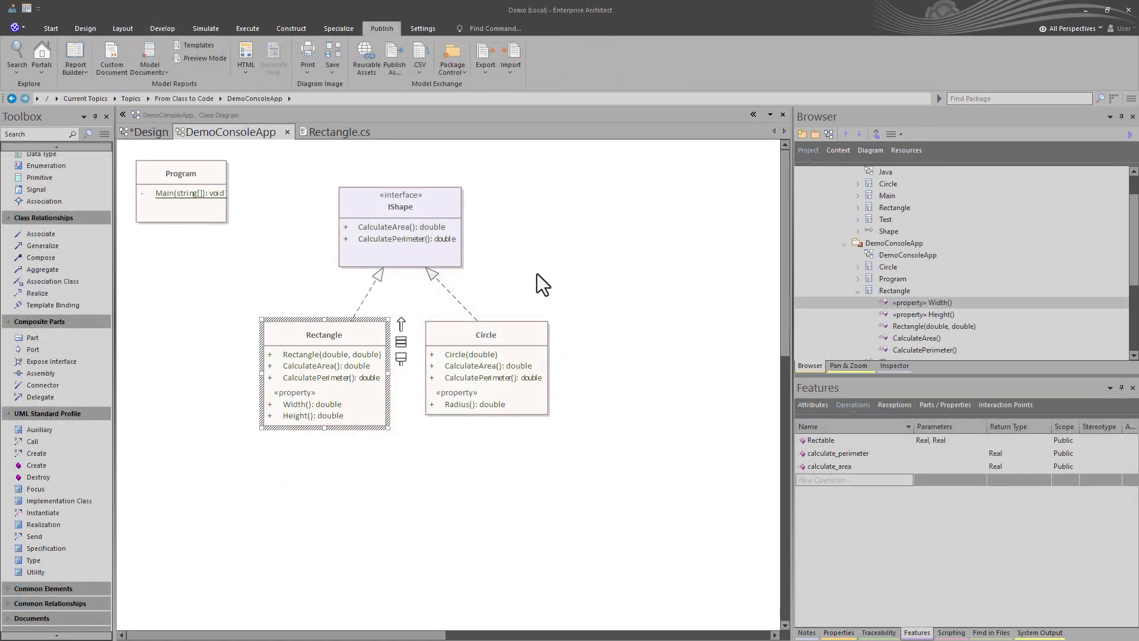
Compare the IShape interface on the DemoConsoleApp diagram of the Demo project with its counterpart on the Design diagram
click(415, 218)
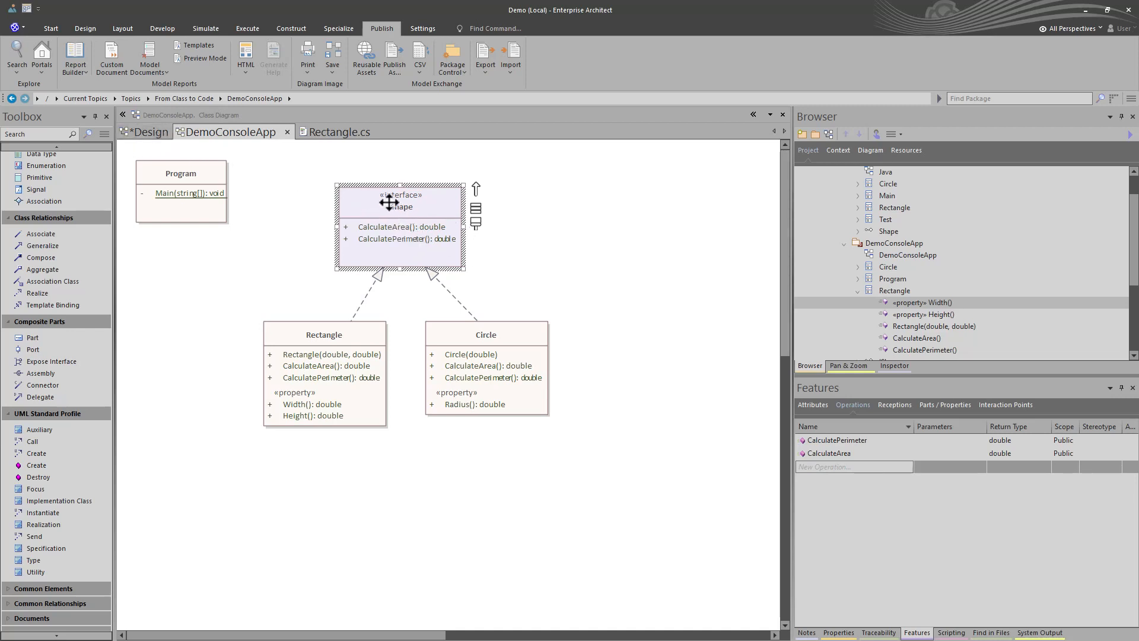
click(146, 130)
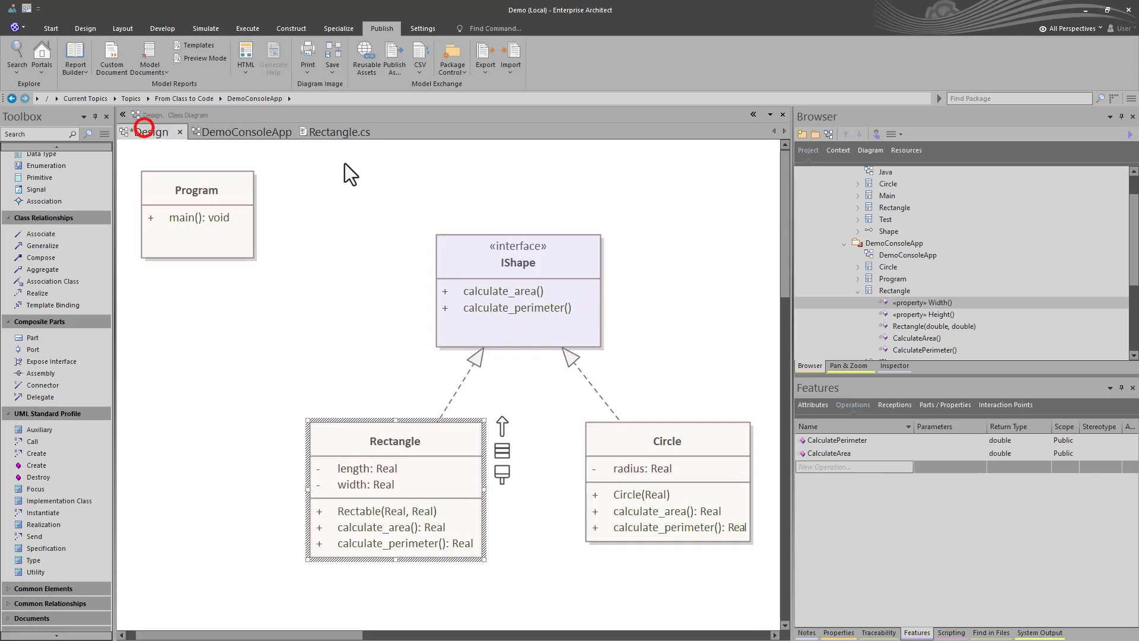
click(259, 136)
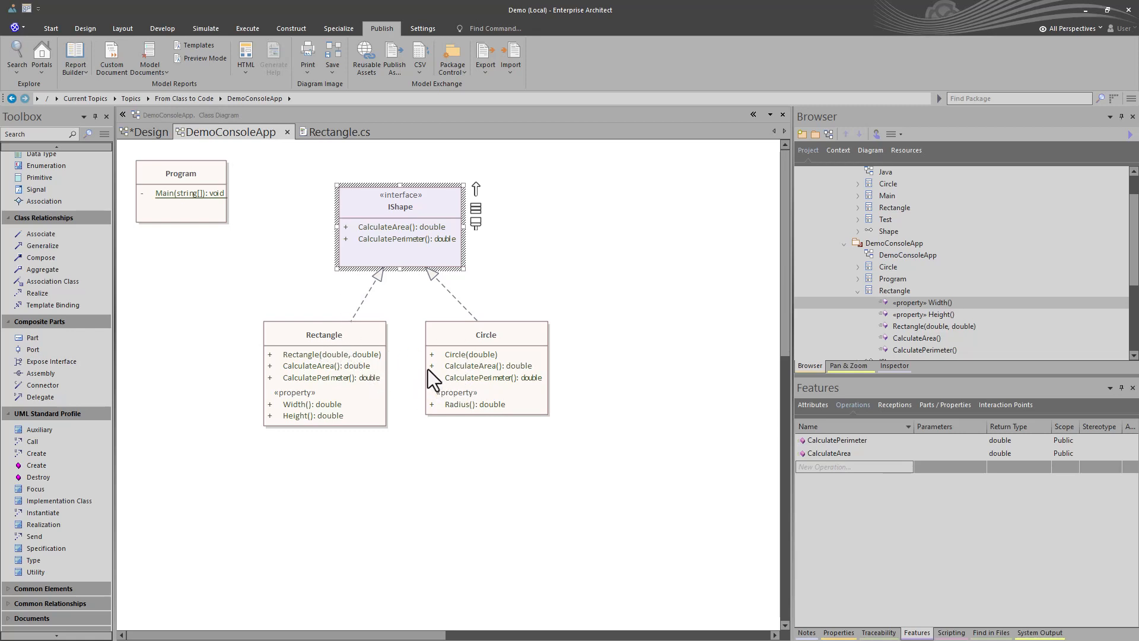
Examine the Width and Height property declarations in the Rectangle.cs source file
click(329, 134)
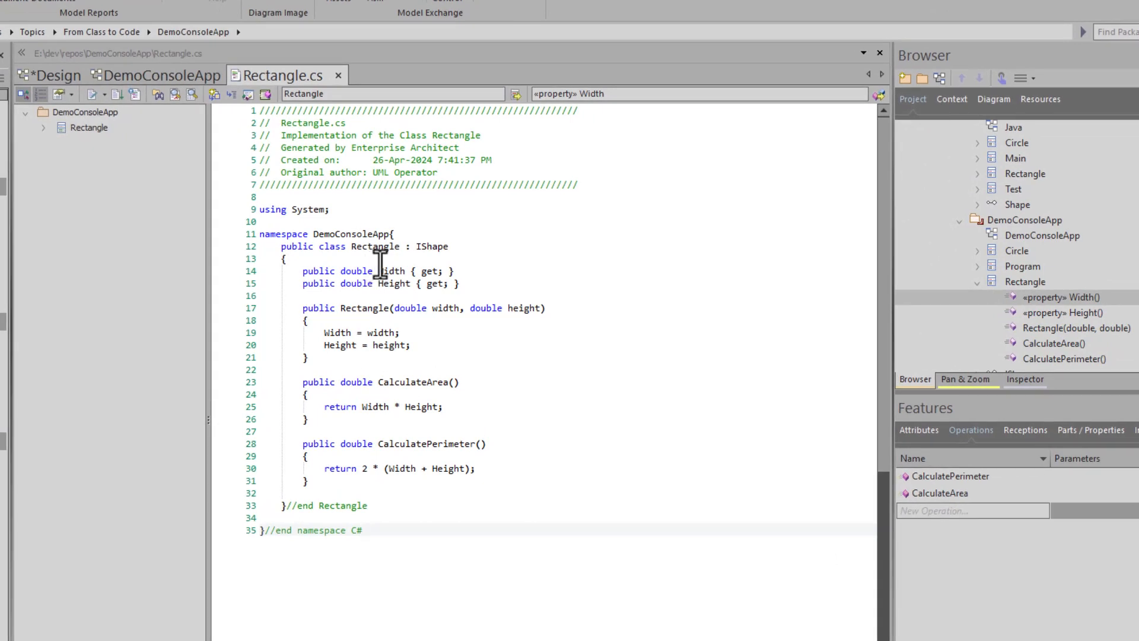
click(433, 282)
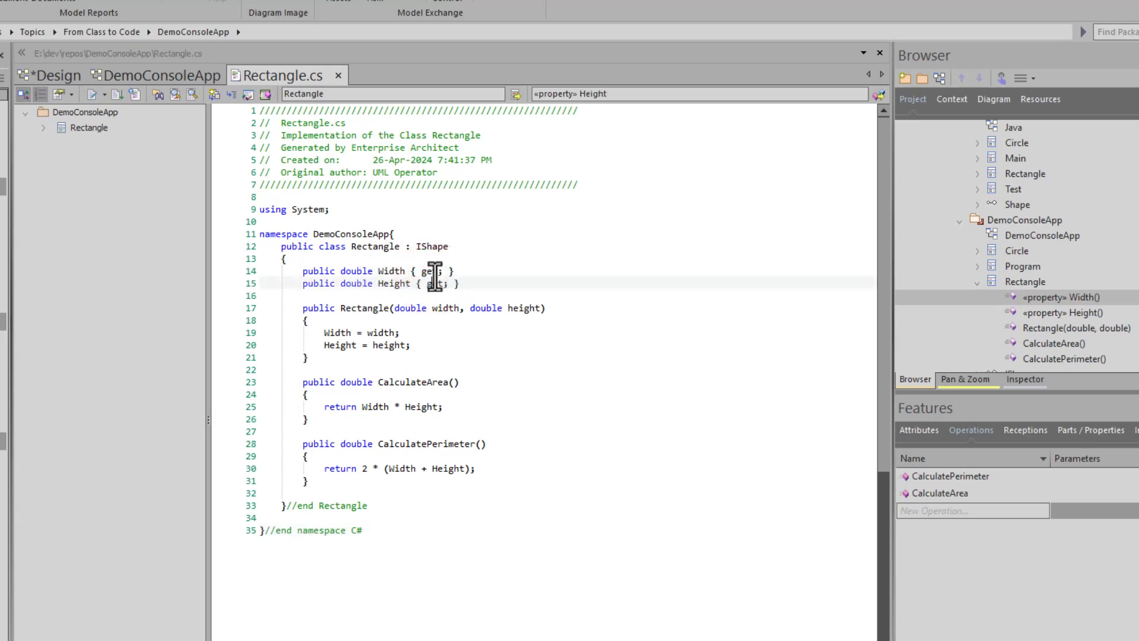
click(432, 271)
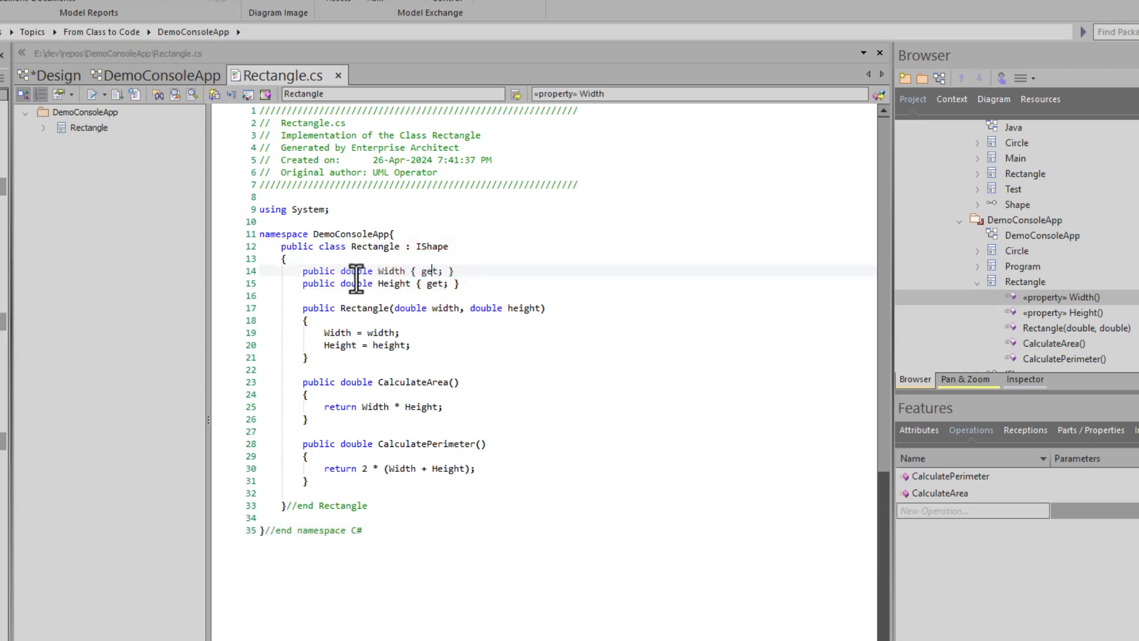
drag(346, 271, 451, 270)
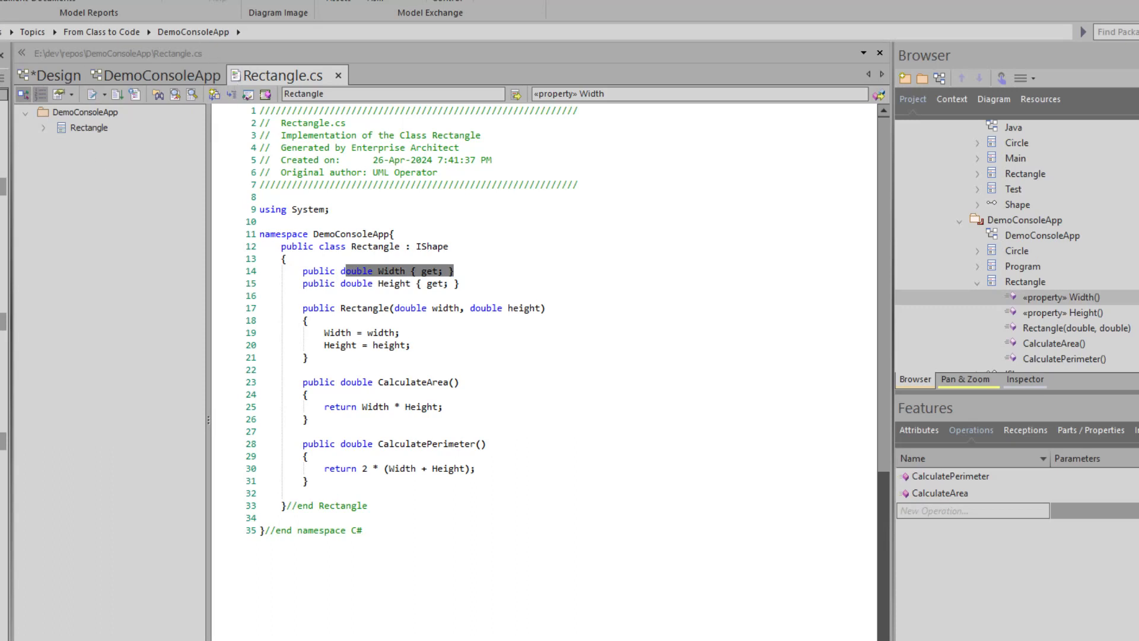
click(389, 278)
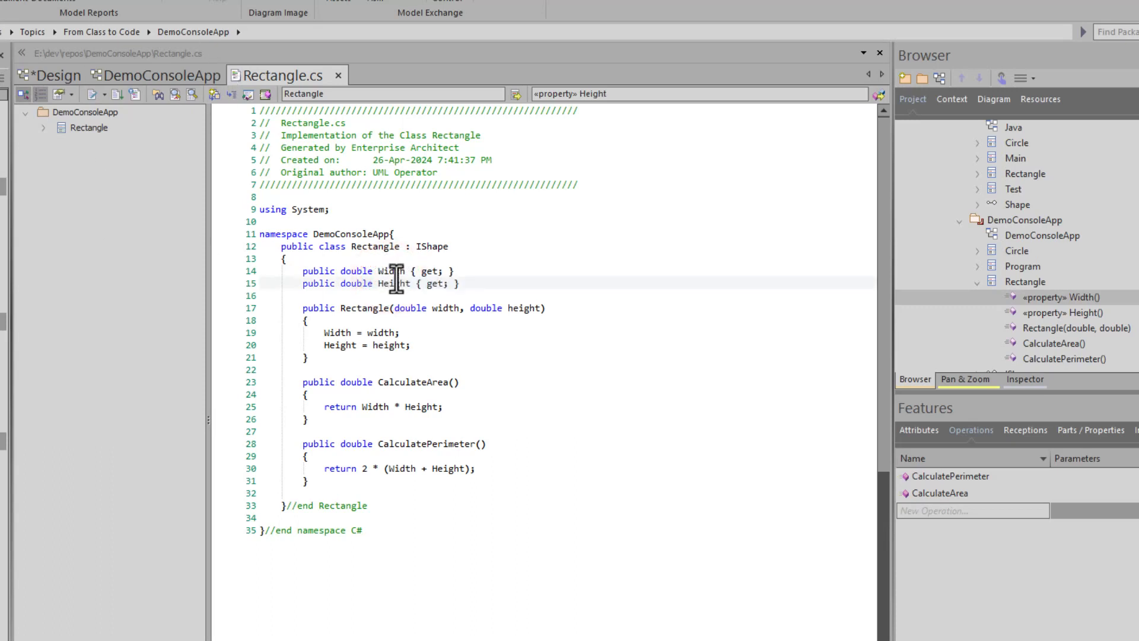
click(358, 272)
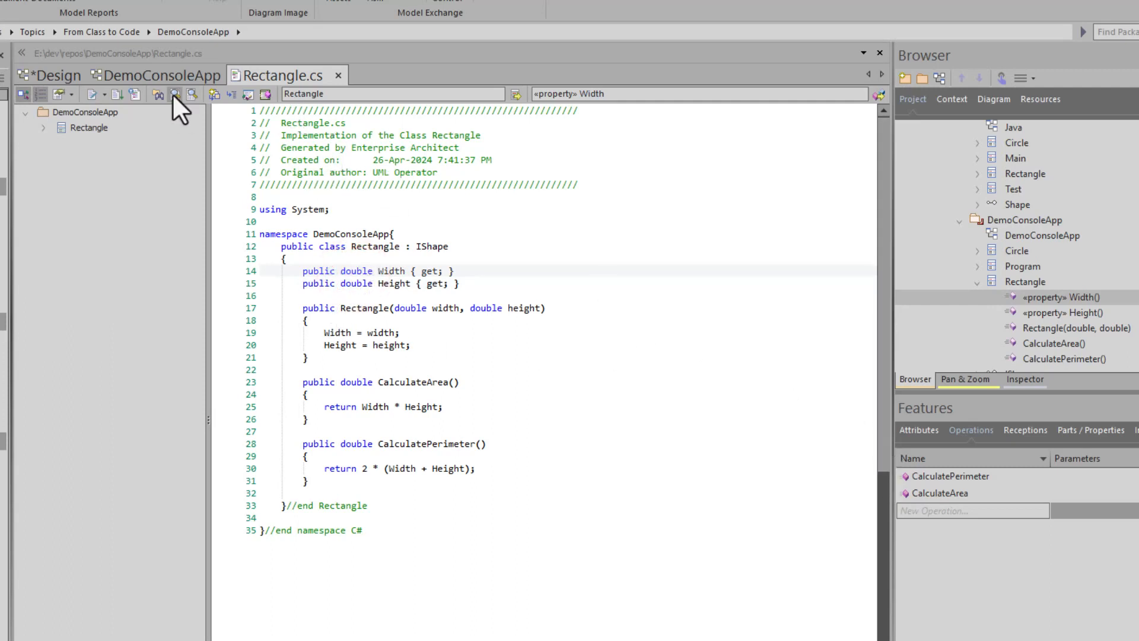
Inspect the attributes and operations of Rectangle on the DemoConsoleApp diagram, including the stereotypes of Width and Height
click(151, 75)
click(279, 347)
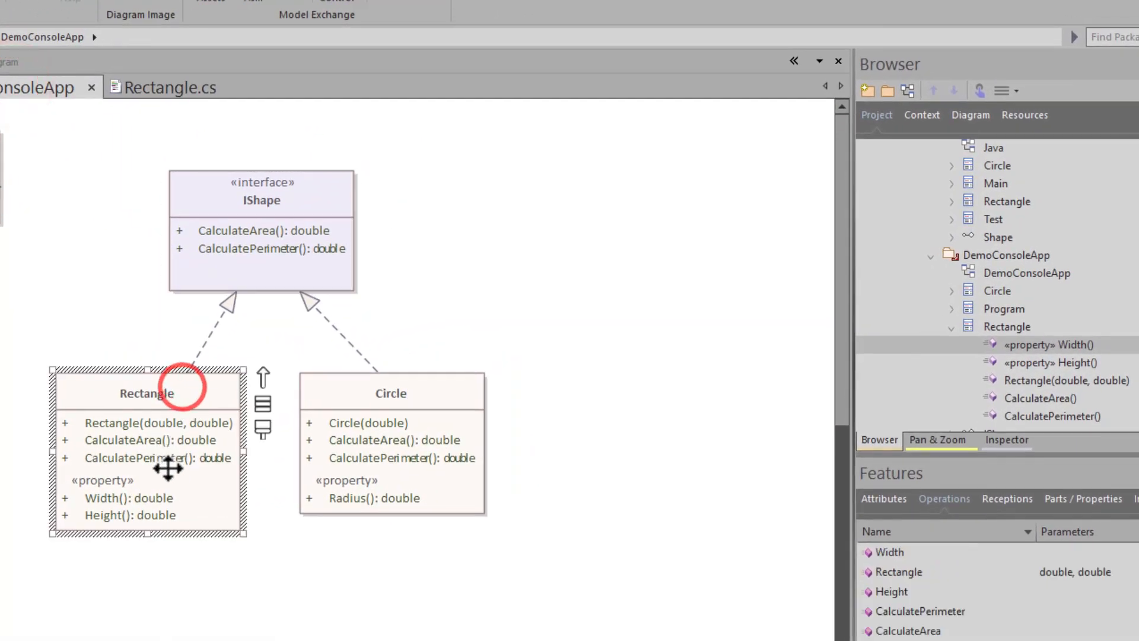
click(108, 500)
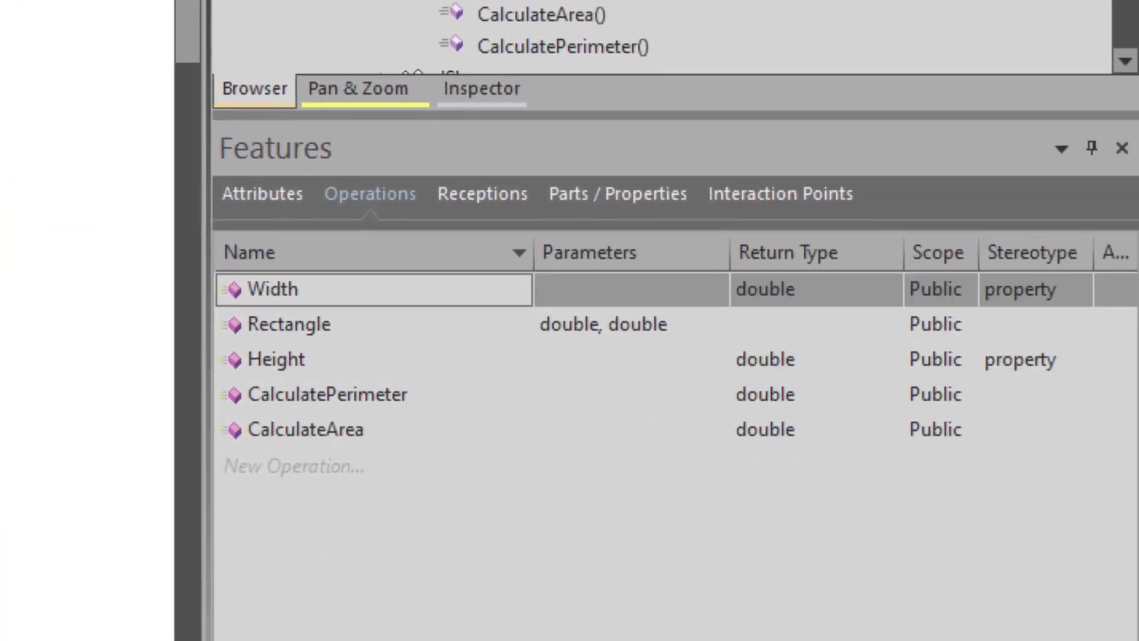
click(264, 195)
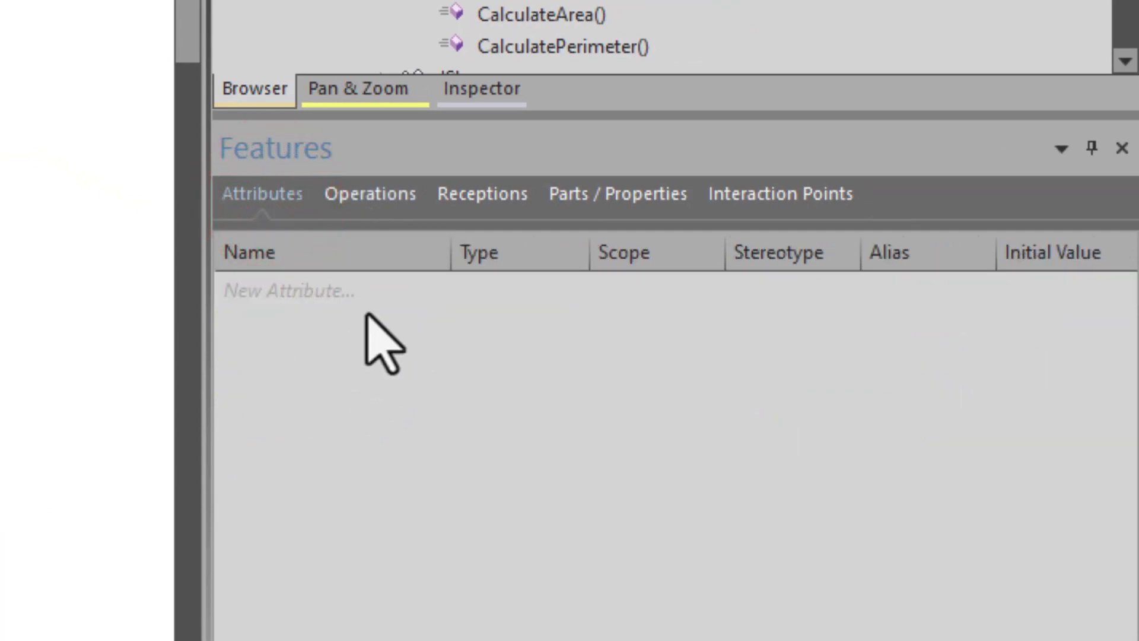
click(370, 195)
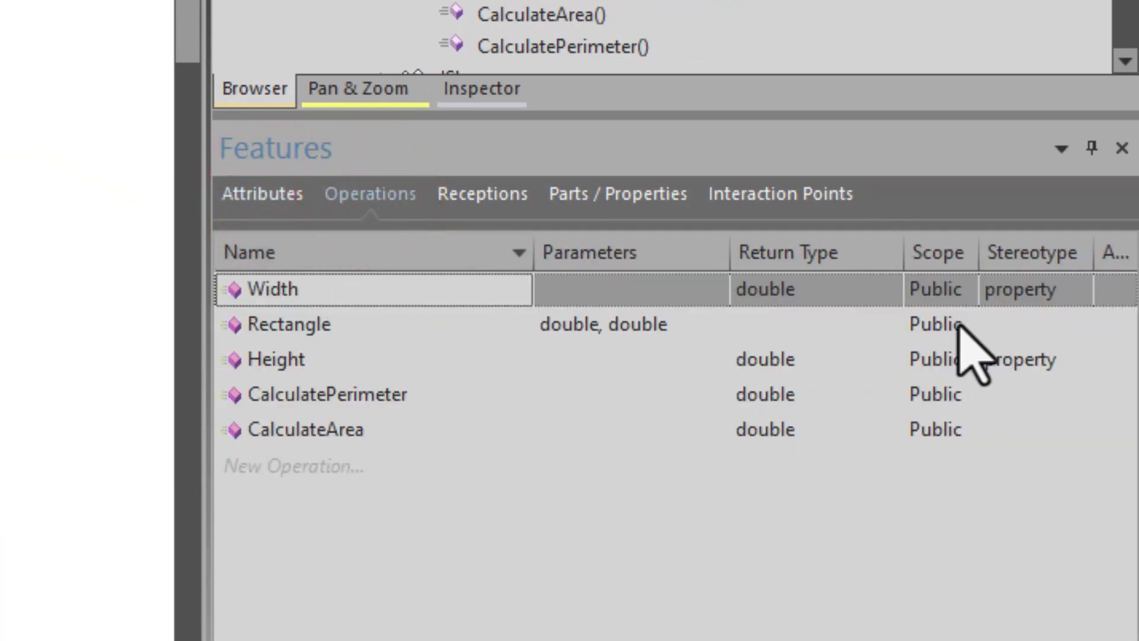
click(1018, 289)
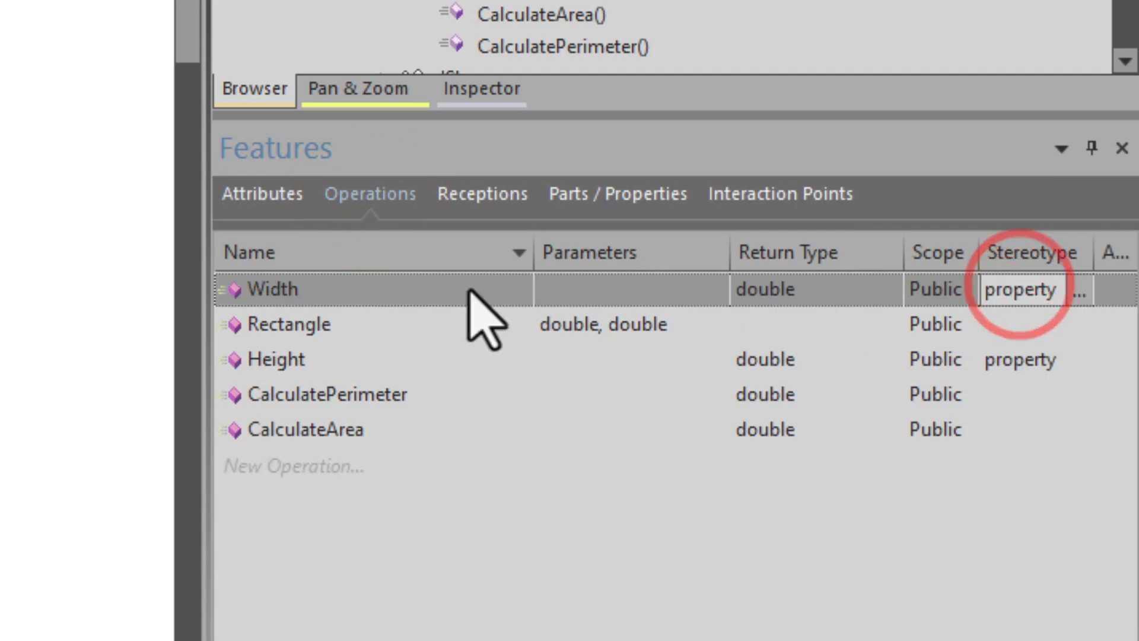
click(373, 289)
click(332, 361)
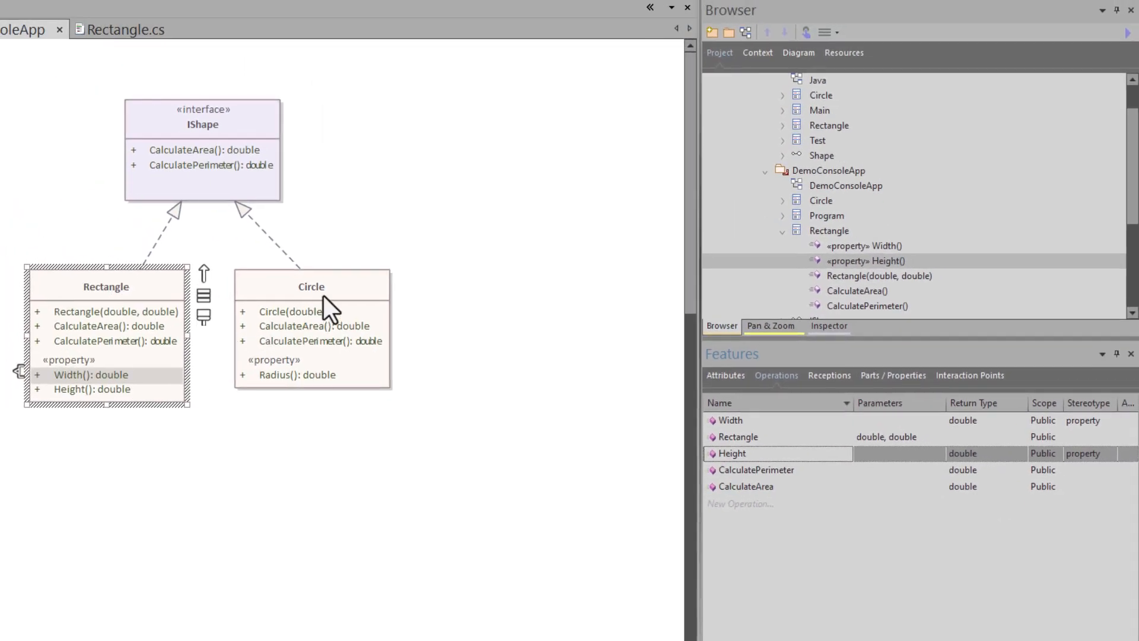
View Circle's operations on the DemoConsoleApp diagram and compare the class with its version on the Design diagram
click(323, 296)
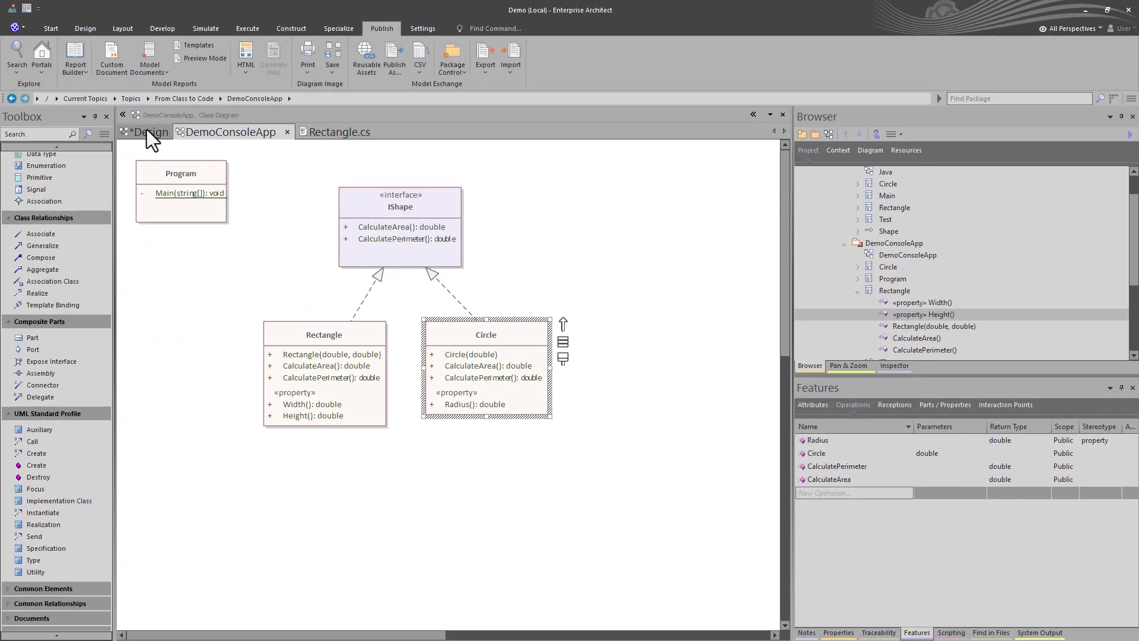
click(147, 130)
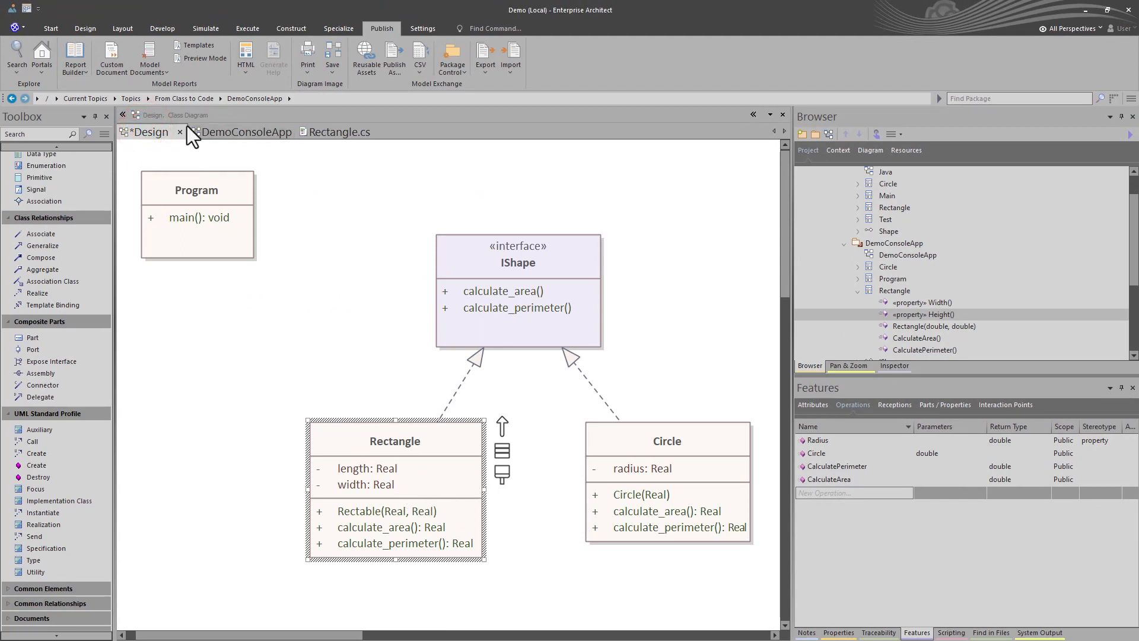
click(221, 131)
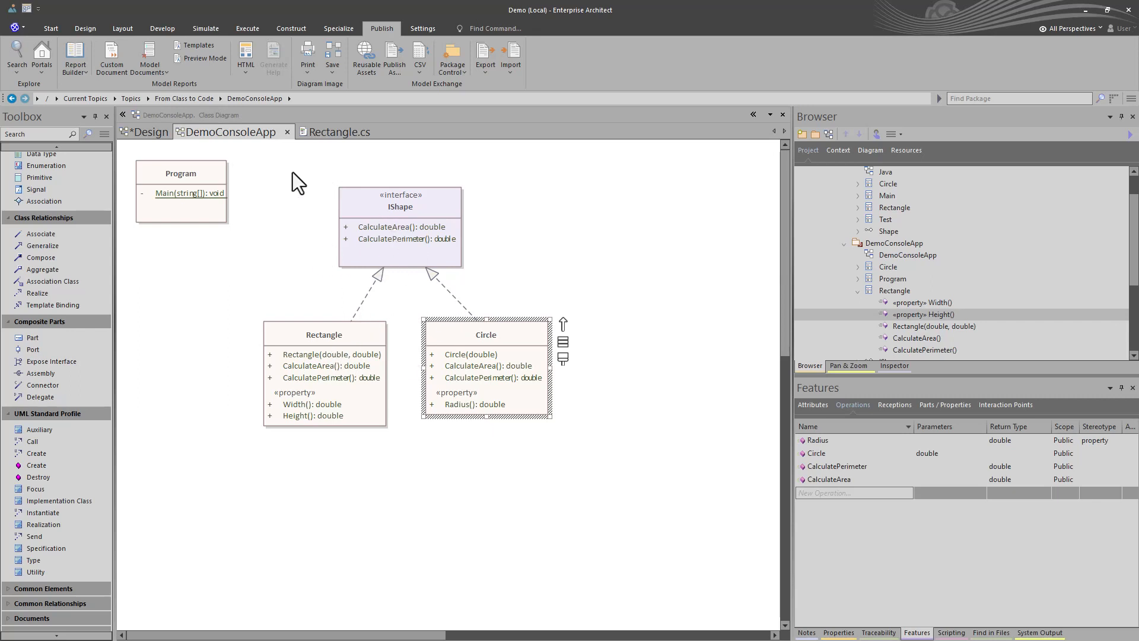
Review the source code of the Program, Rectangle and Circle classes from the DemoConsoleApp diagram
click(209, 198)
key(F12)
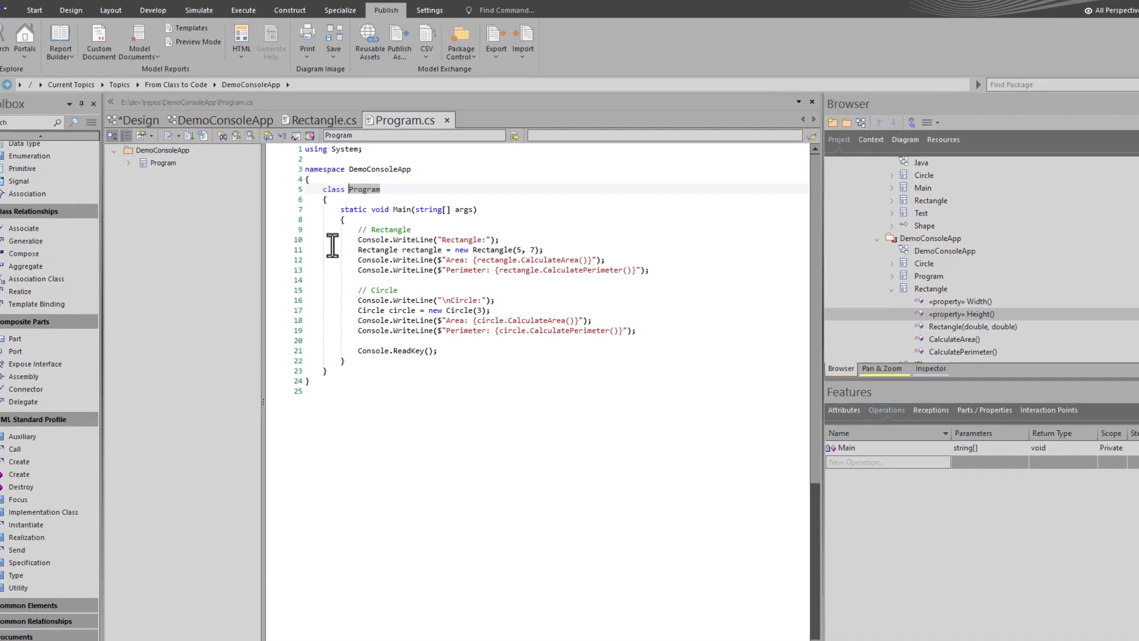
click(318, 39)
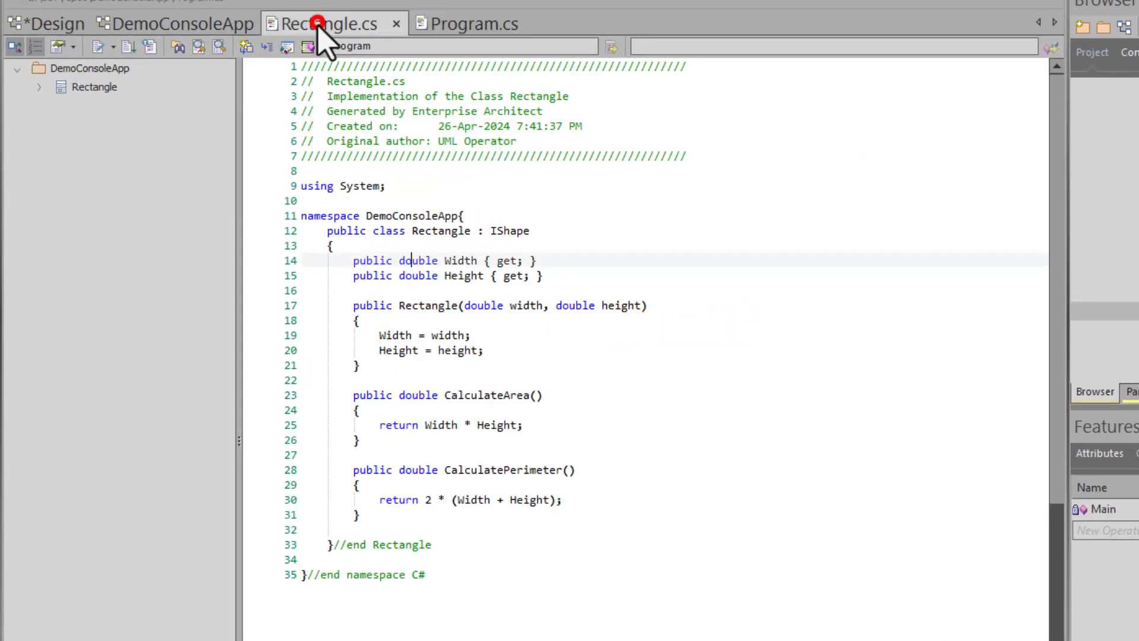
click(176, 25)
click(603, 394)
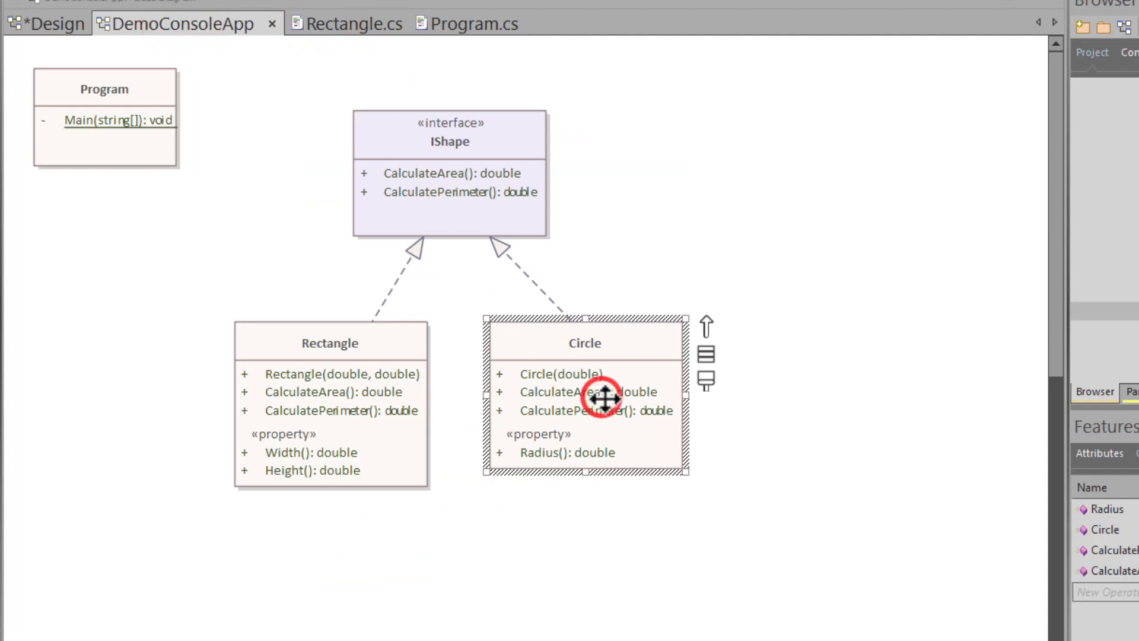
key(F12)
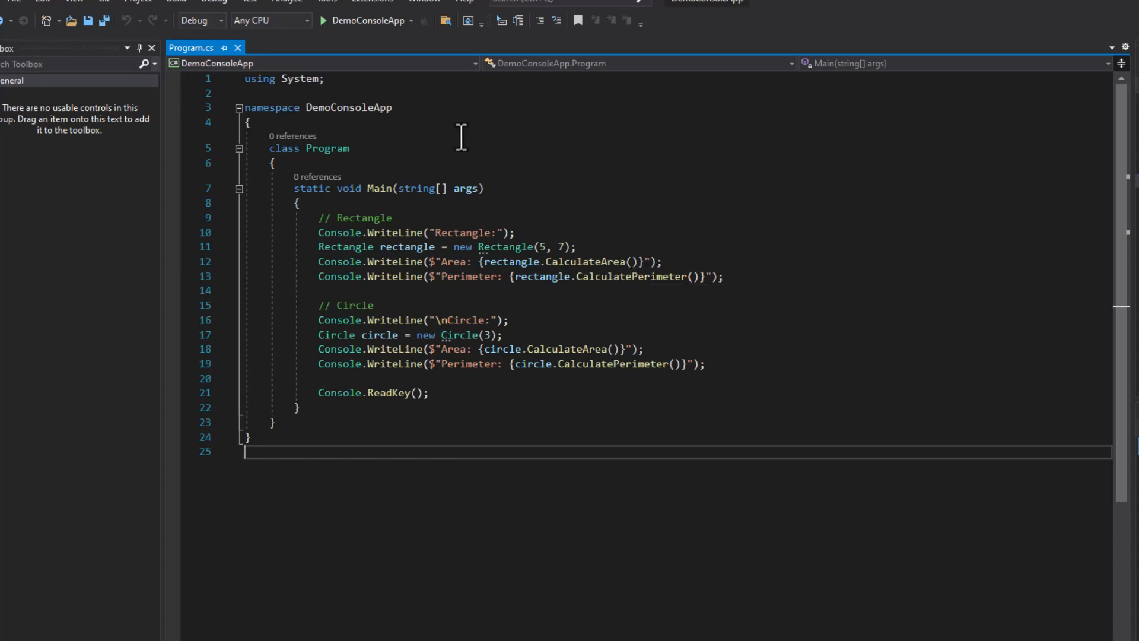
Run DemoConsoleApp in Visual Studio to view its rectangle and circle calculations in the console
click(358, 24)
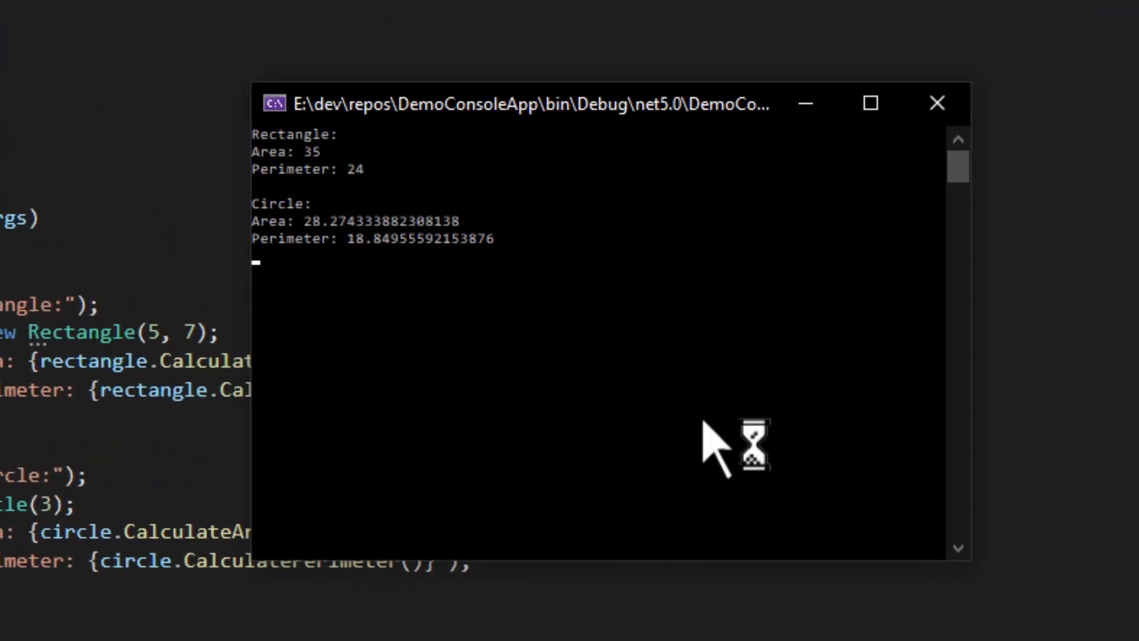
scroll(706, 423, up, 8)
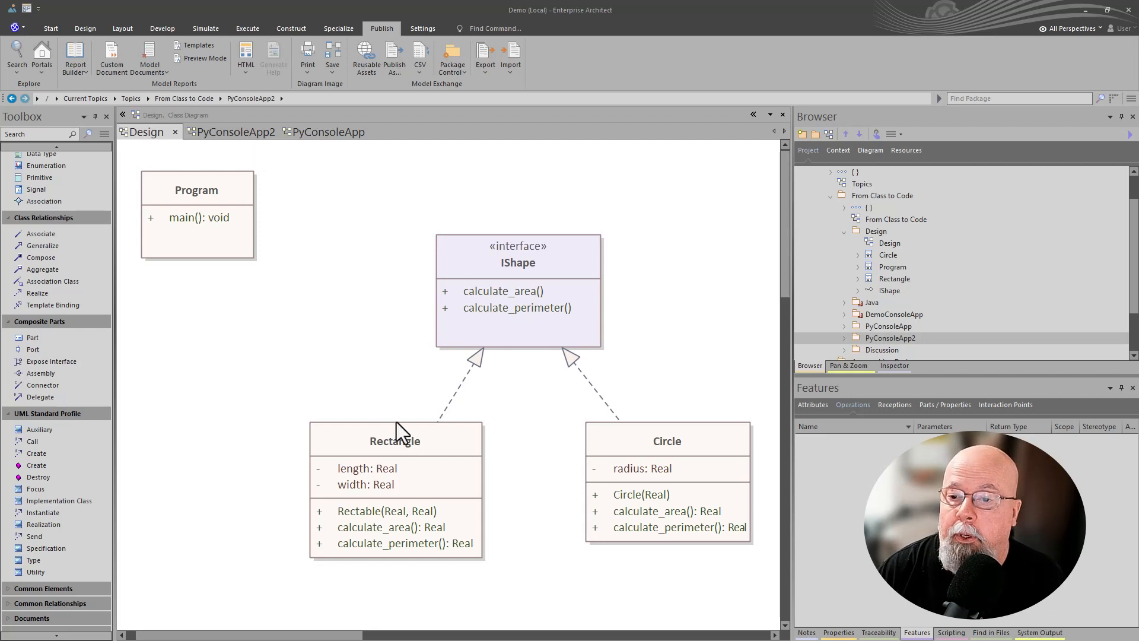
Compare the Rectangle class on Enterprise Architect's Design diagram with the PyConsoleApp2 diagram and view the IShape operations there
click(400, 454)
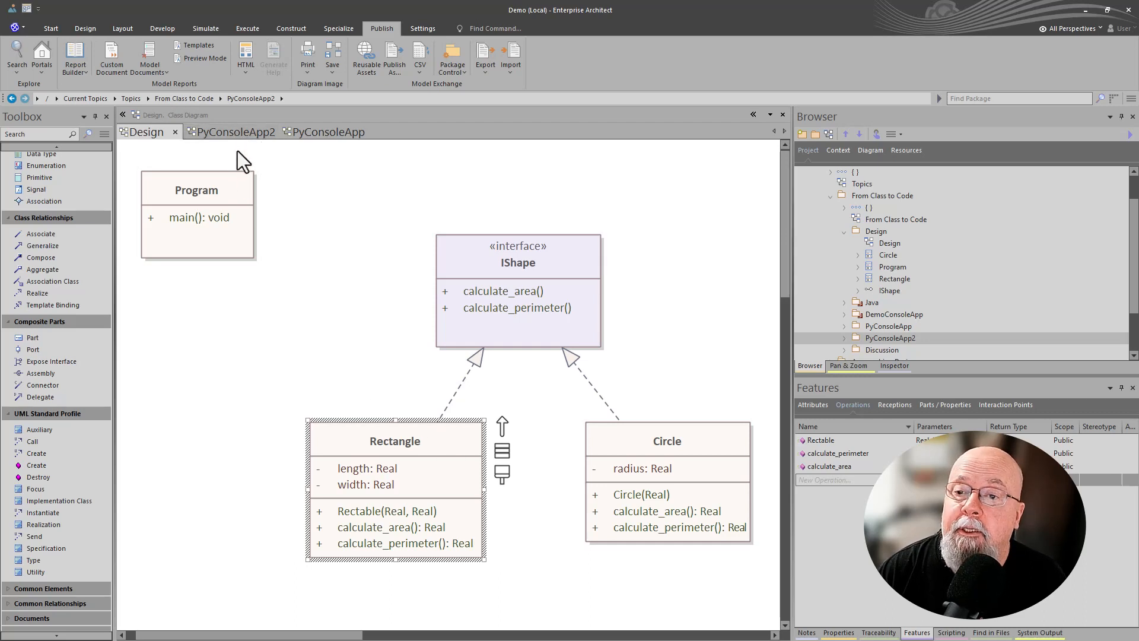
click(229, 131)
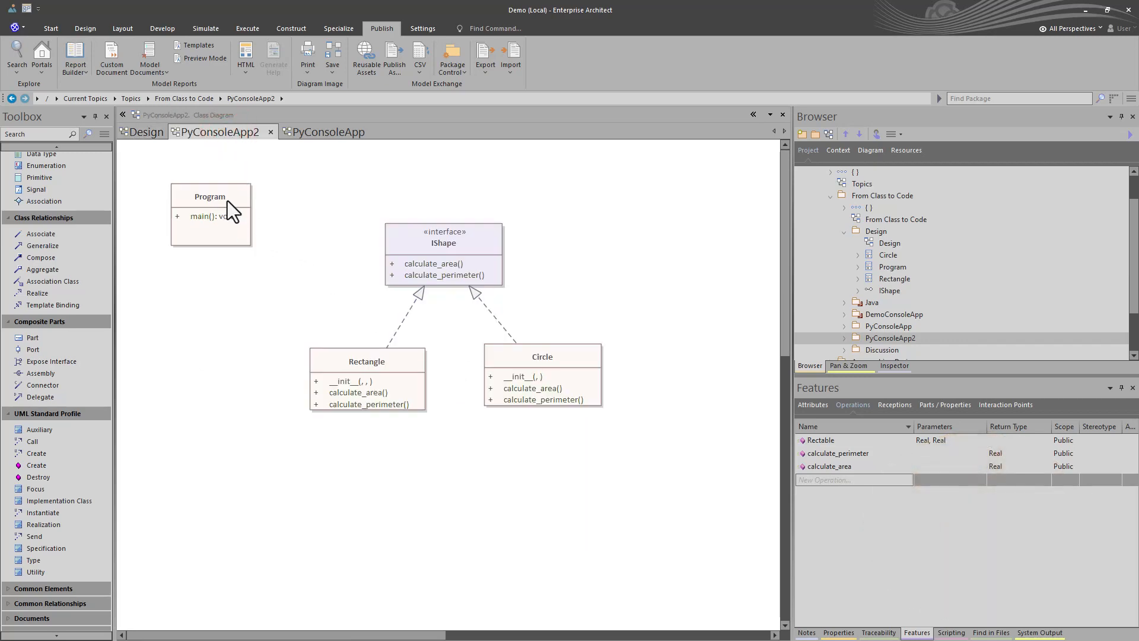
click(395, 239)
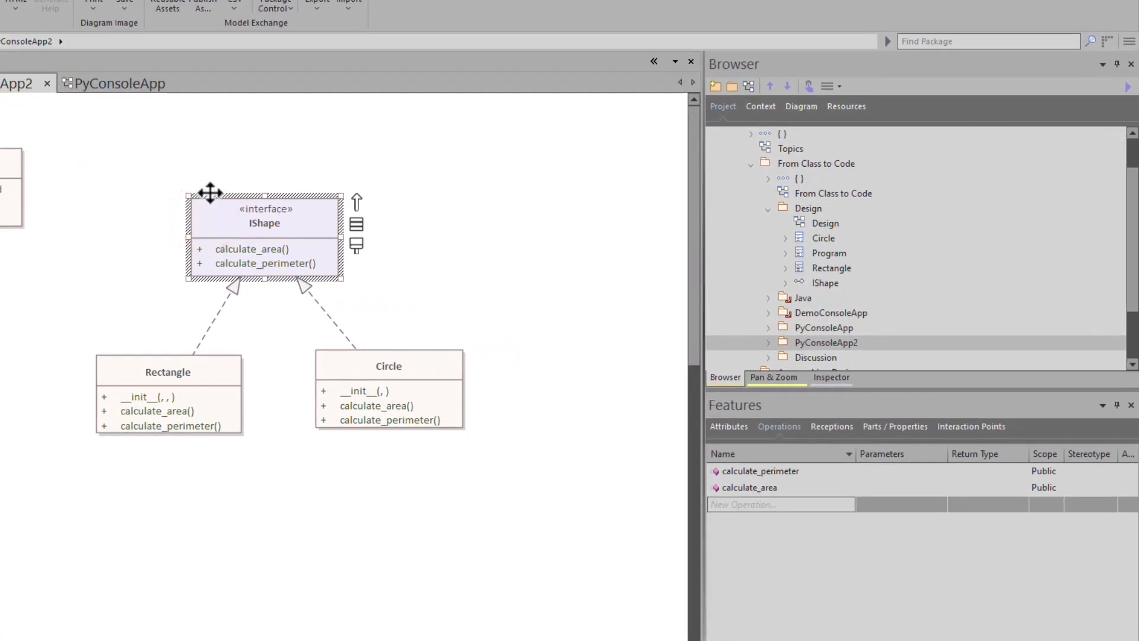
Compare the Python source of PyConsoleApp2's IShape and Rectangle with the source of Rectangle from the PyConsoleApp diagram
key(F12)
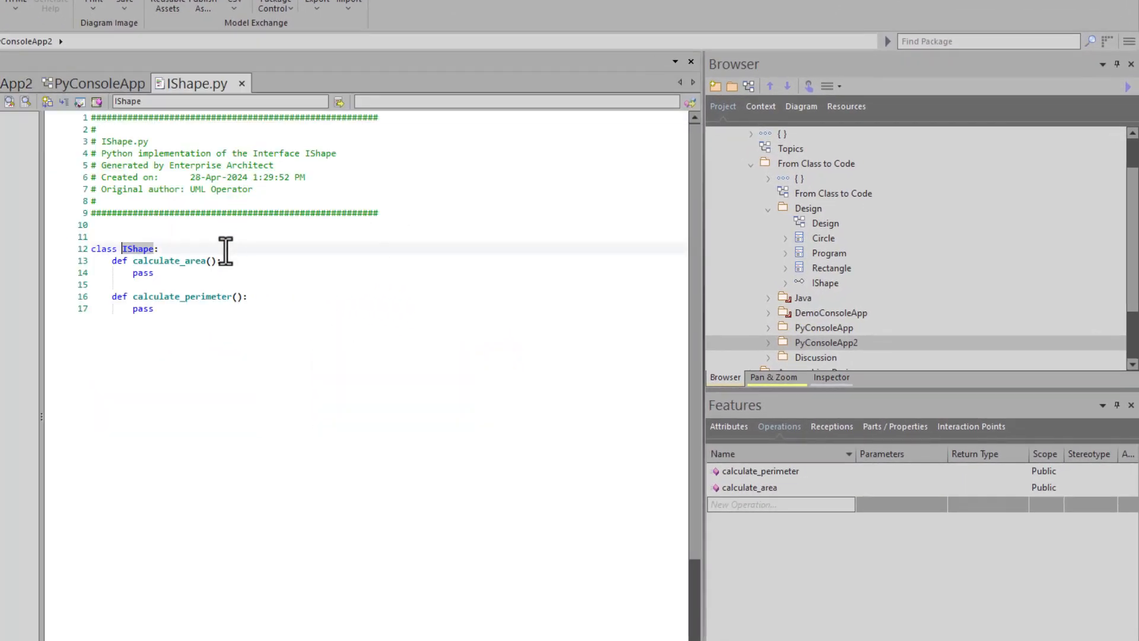
click(91, 82)
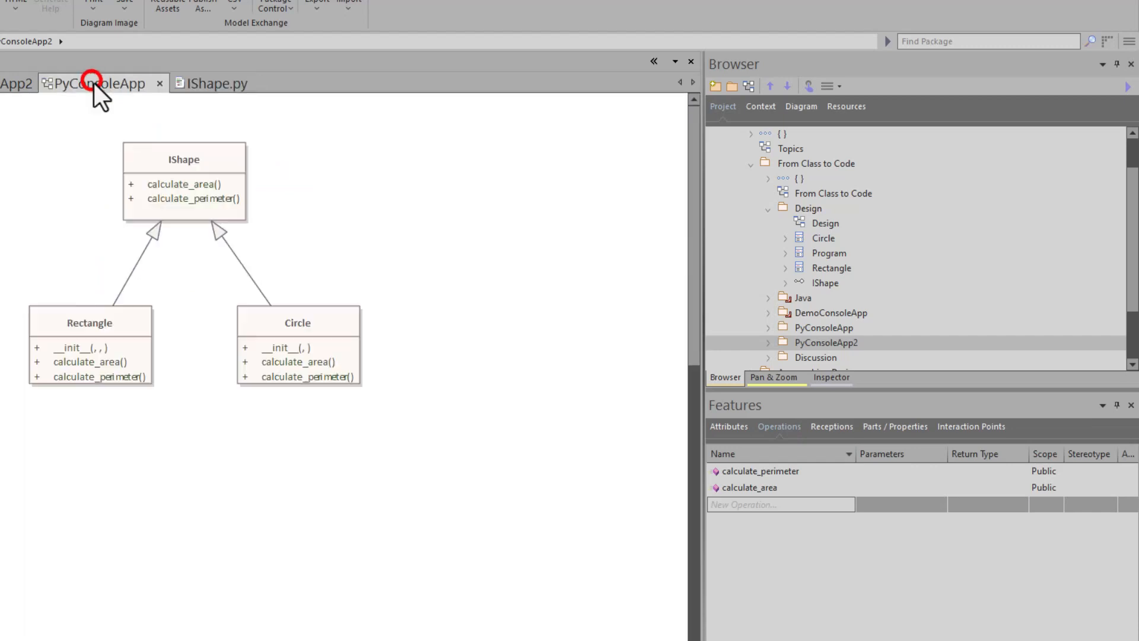
click(125, 324)
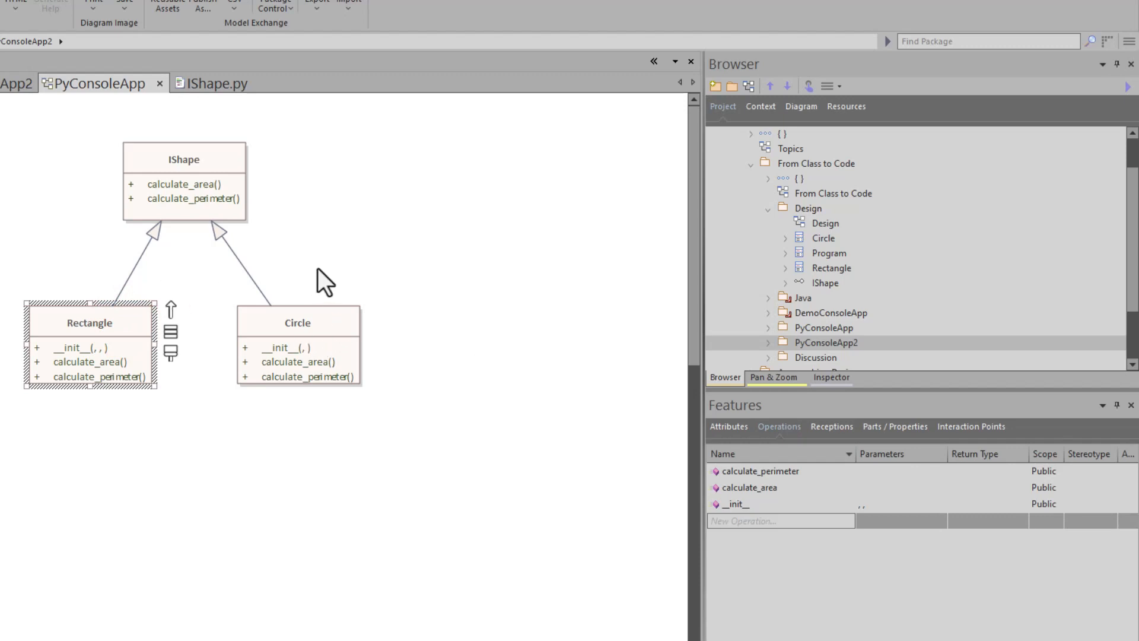
key(F12)
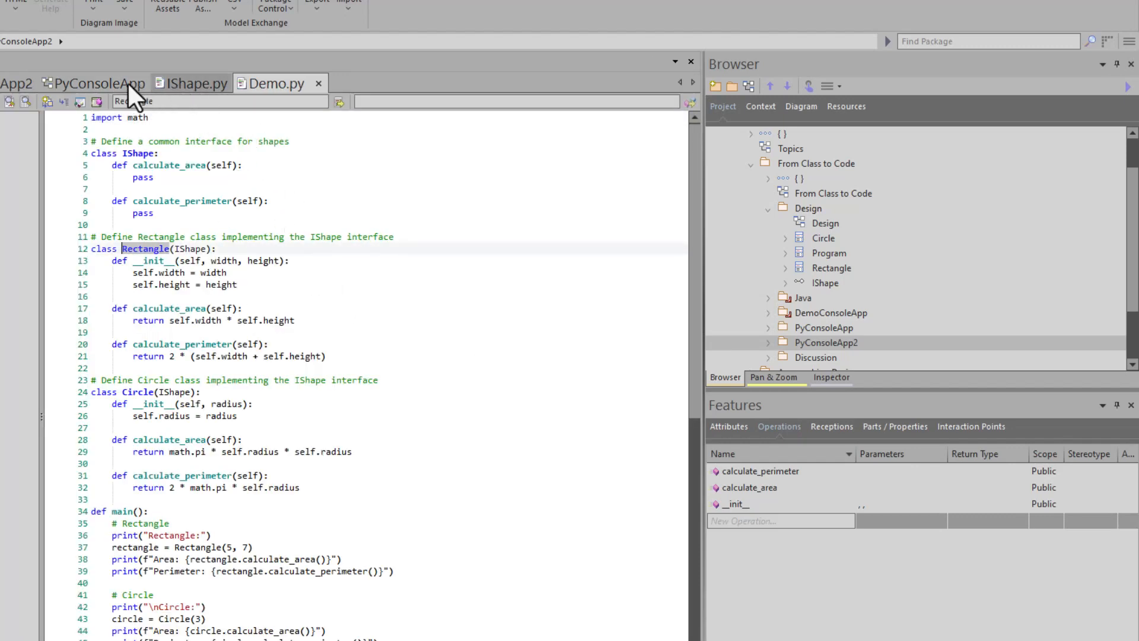
click(10, 82)
click(165, 368)
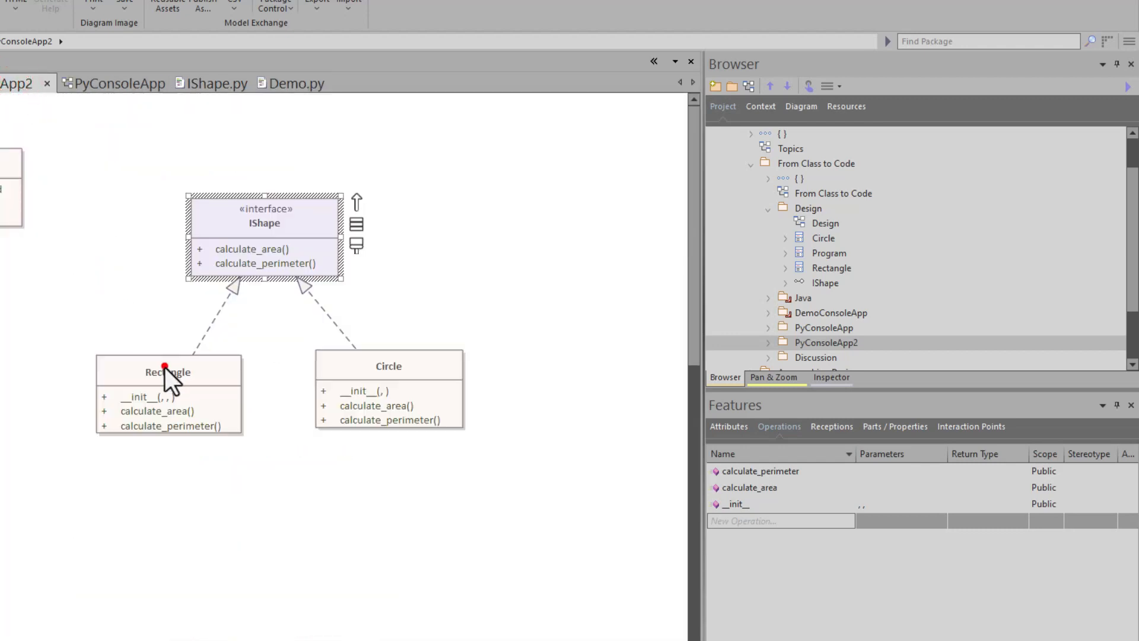
key(F12)
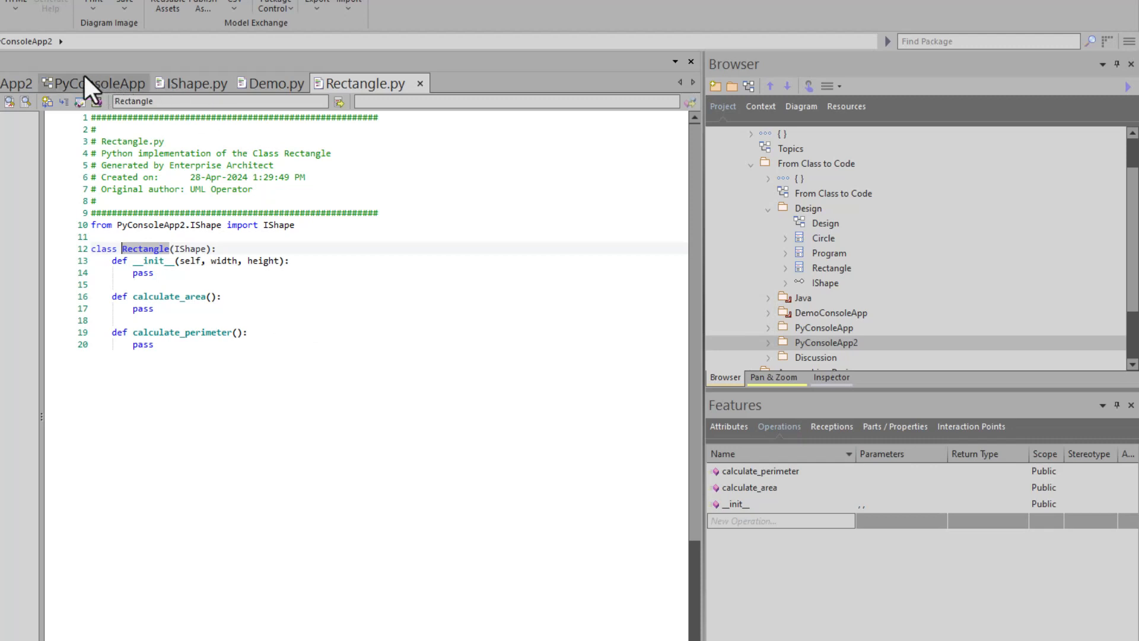
click(9, 83)
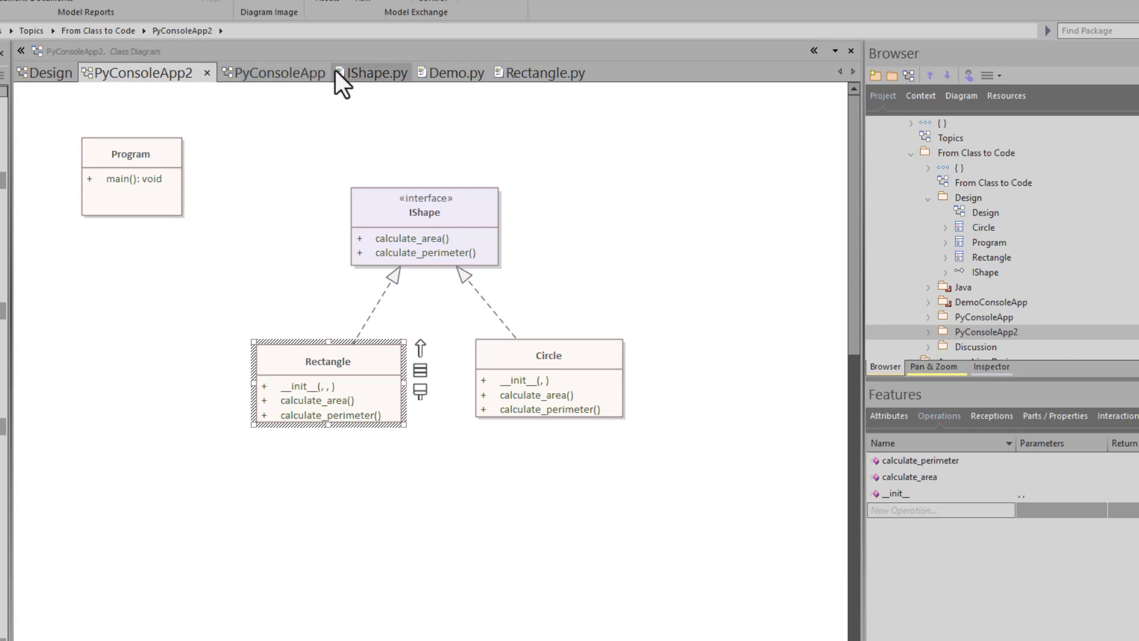
View the source code of IShape from the PyConsoleApp diagram and read through Demo.py to its end
click(279, 72)
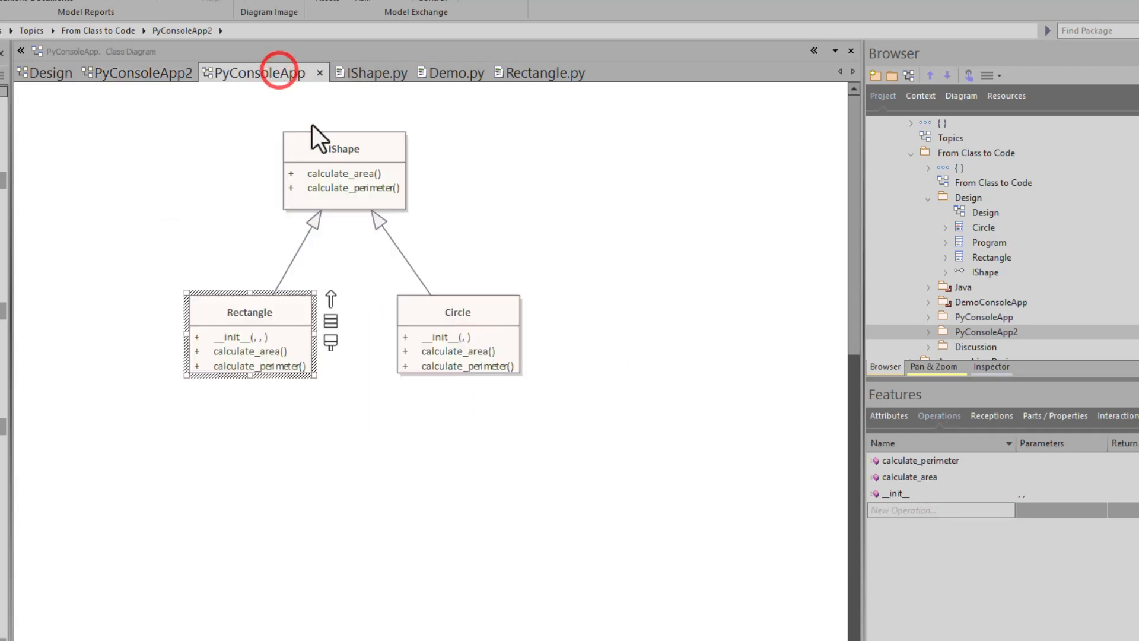
click(348, 155)
double_click(349, 155)
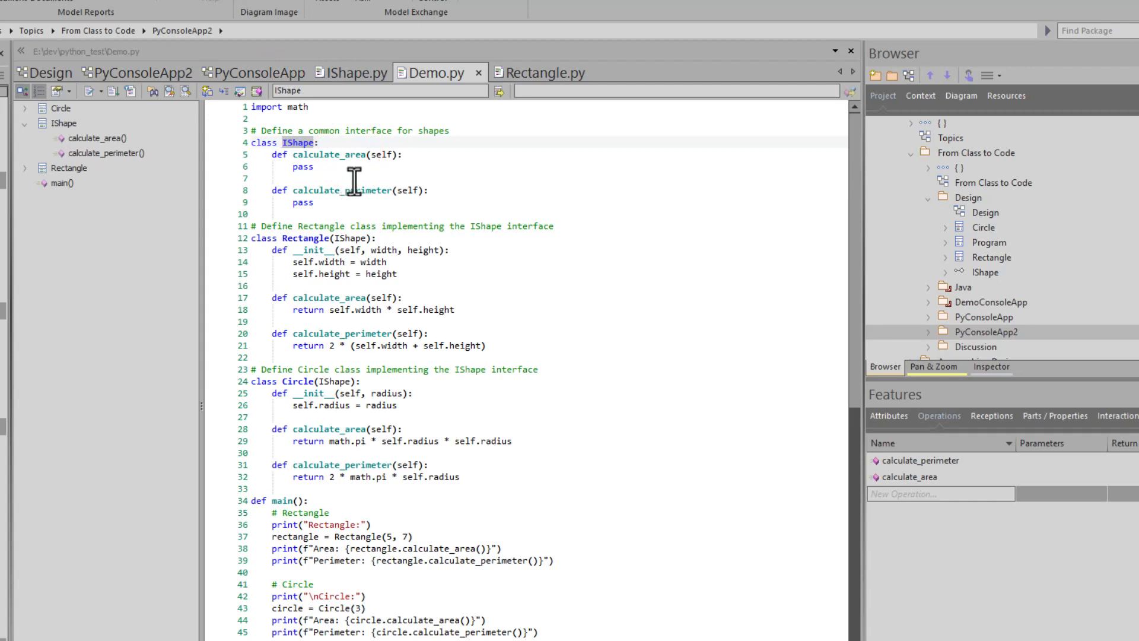
scroll(337, 187, down, 4)
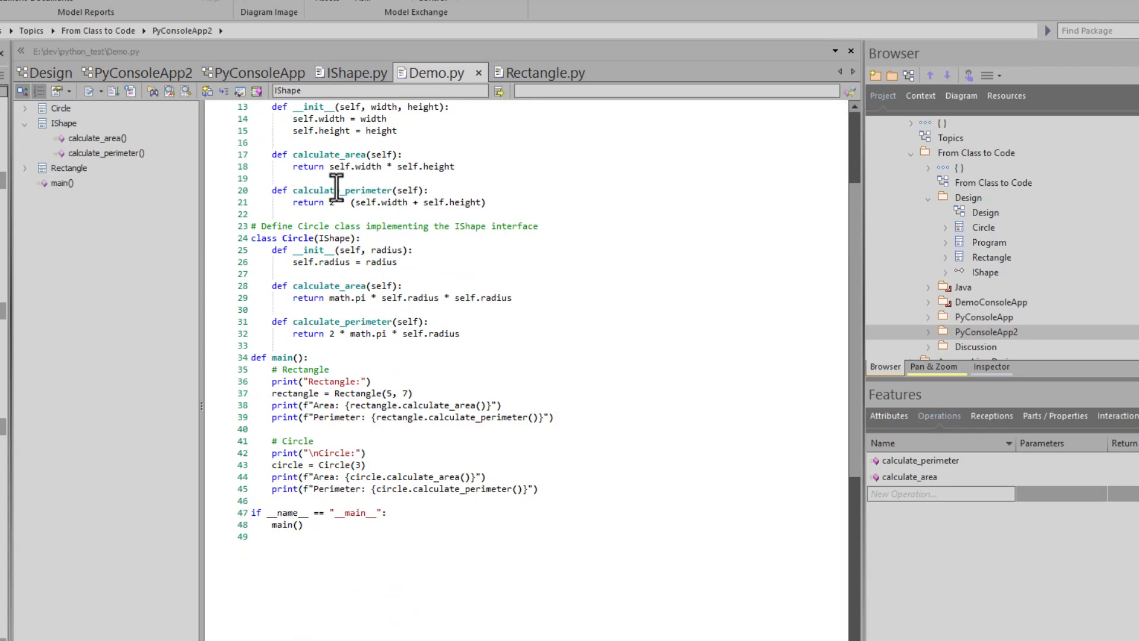
scroll(336, 188, up, 4)
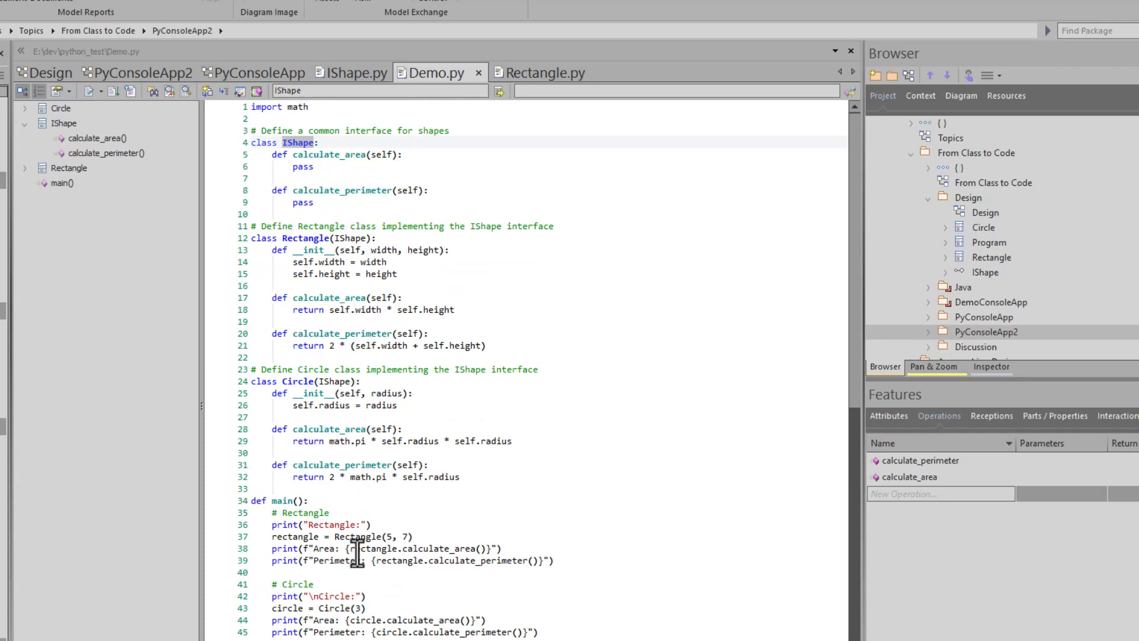
Highlight the main code, Circle, Rectangle and IShape sections of Demo.py one after another to review each
scroll(402, 638, down, 1)
drag(333, 633, 260, 466)
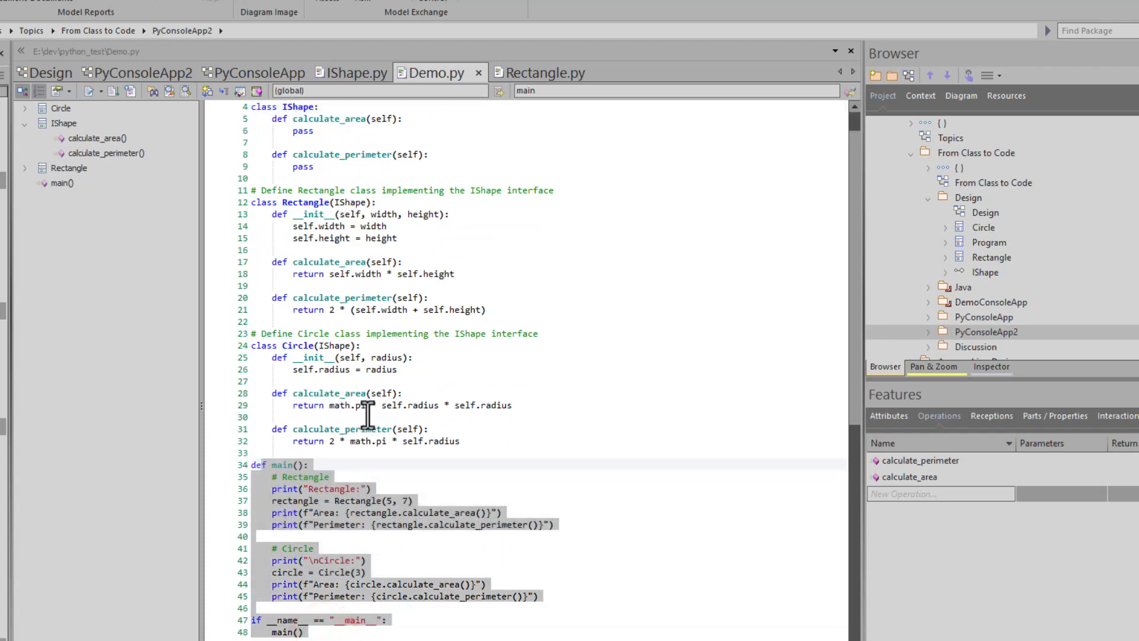
drag(360, 417, 303, 350)
drag(325, 285, 262, 190)
scroll(361, 286, up, 1)
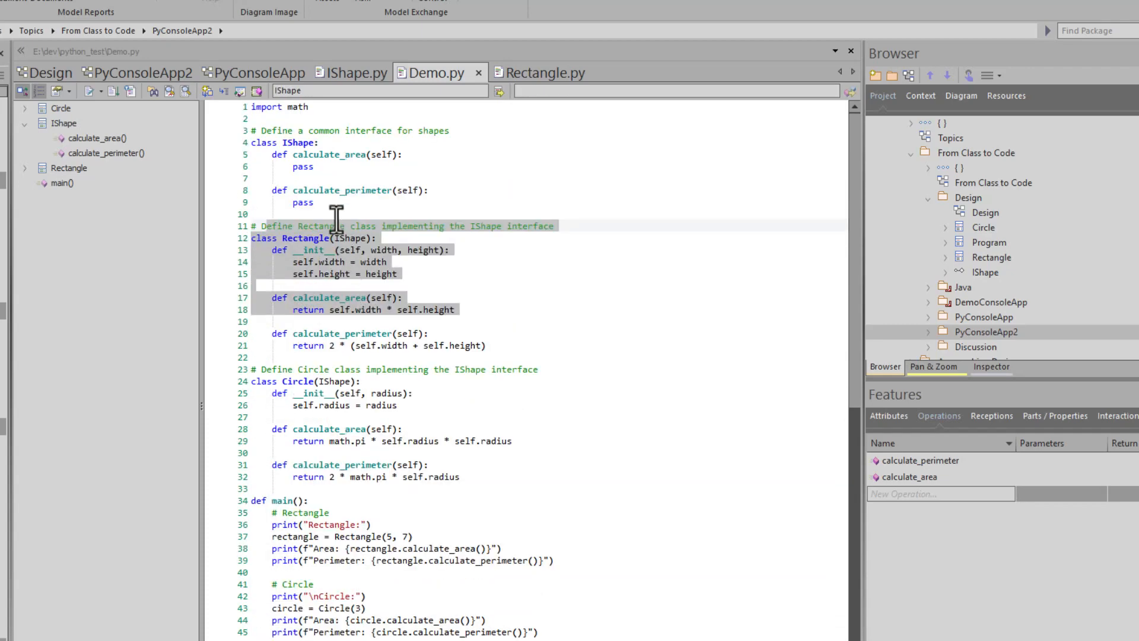
drag(323, 207, 282, 142)
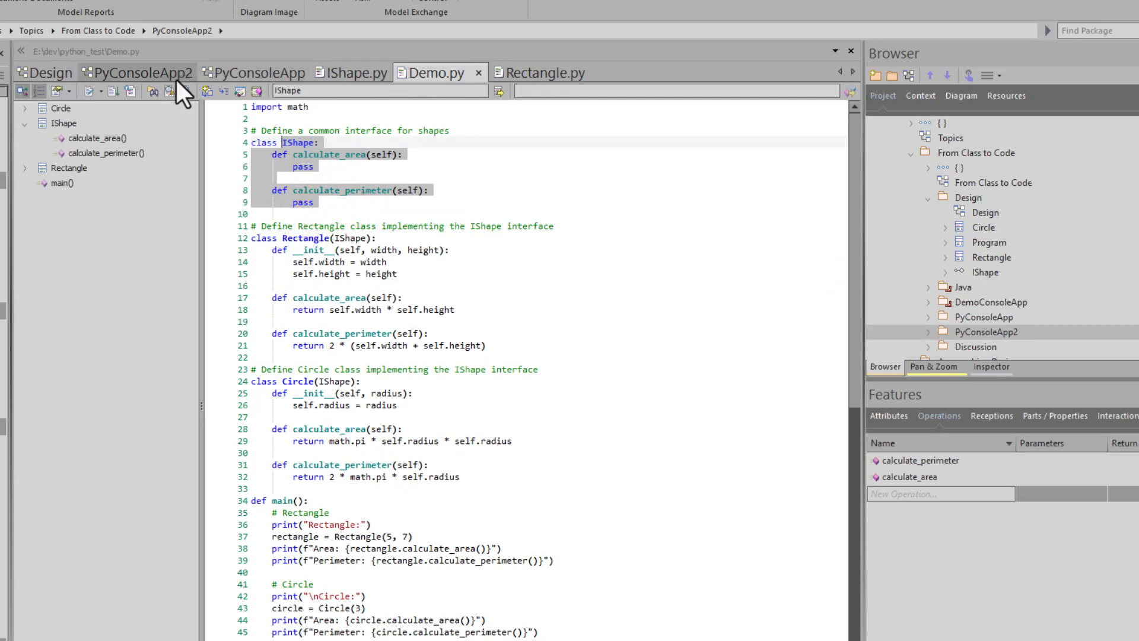
click(306, 210)
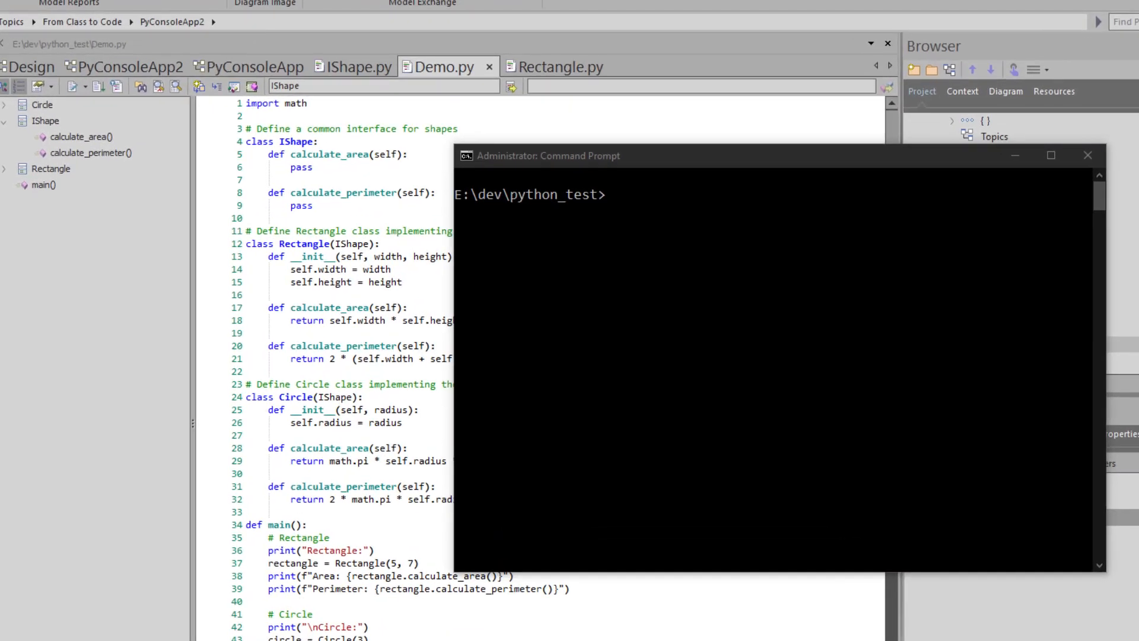
Run Demo.py with Python from the E:\dev\python_test folder in the Command Prompt
click(683, 203)
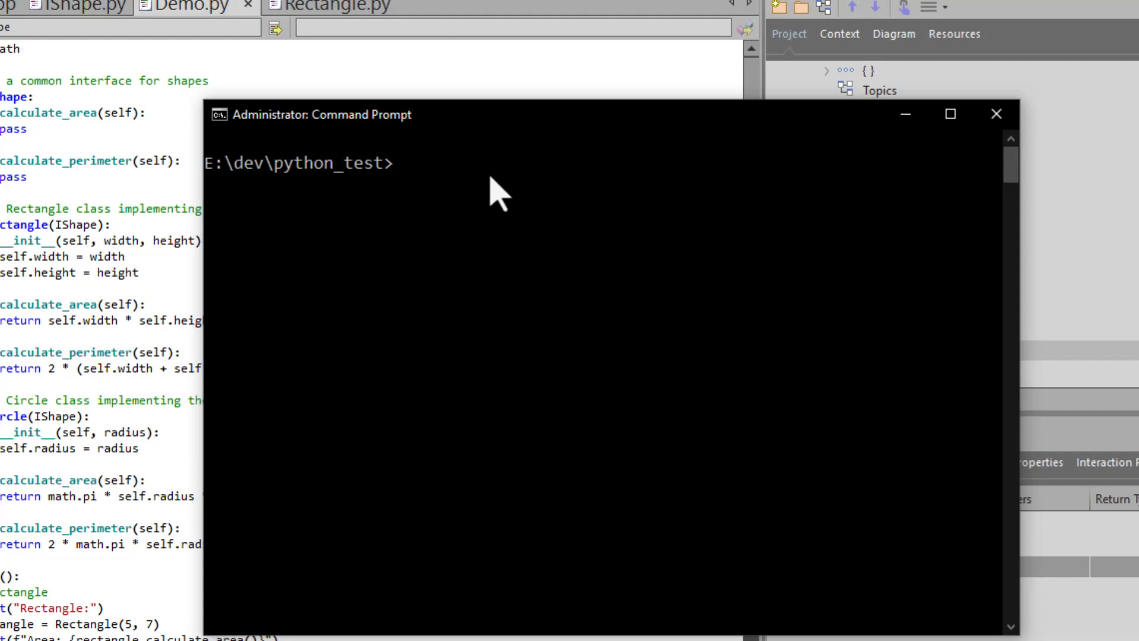
text(python D)
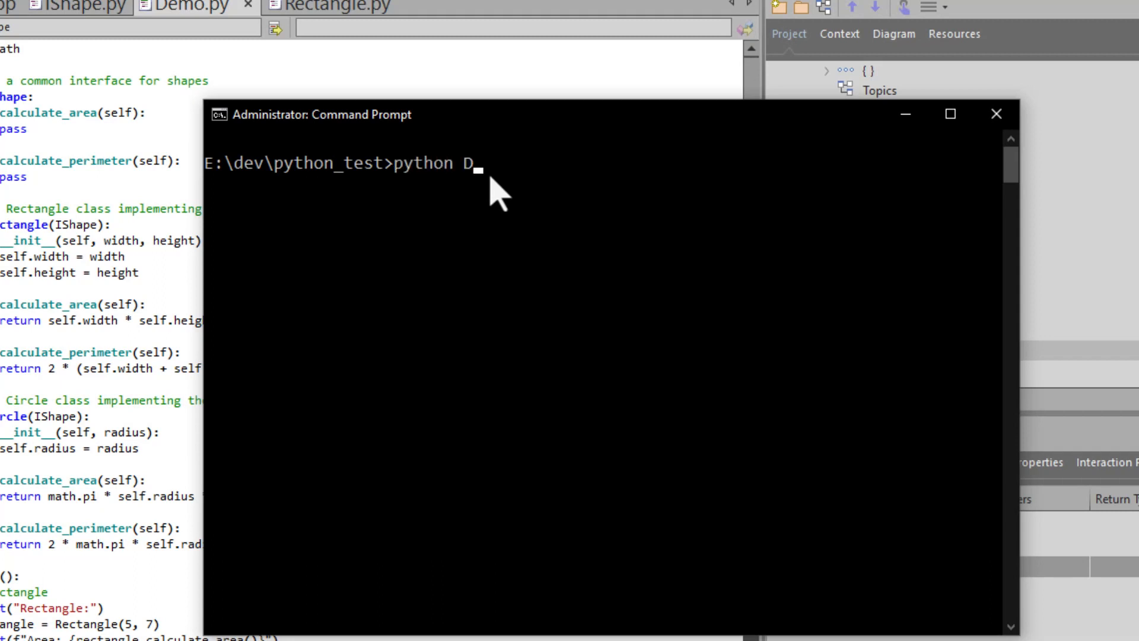
text(emo.py)
key(Return)
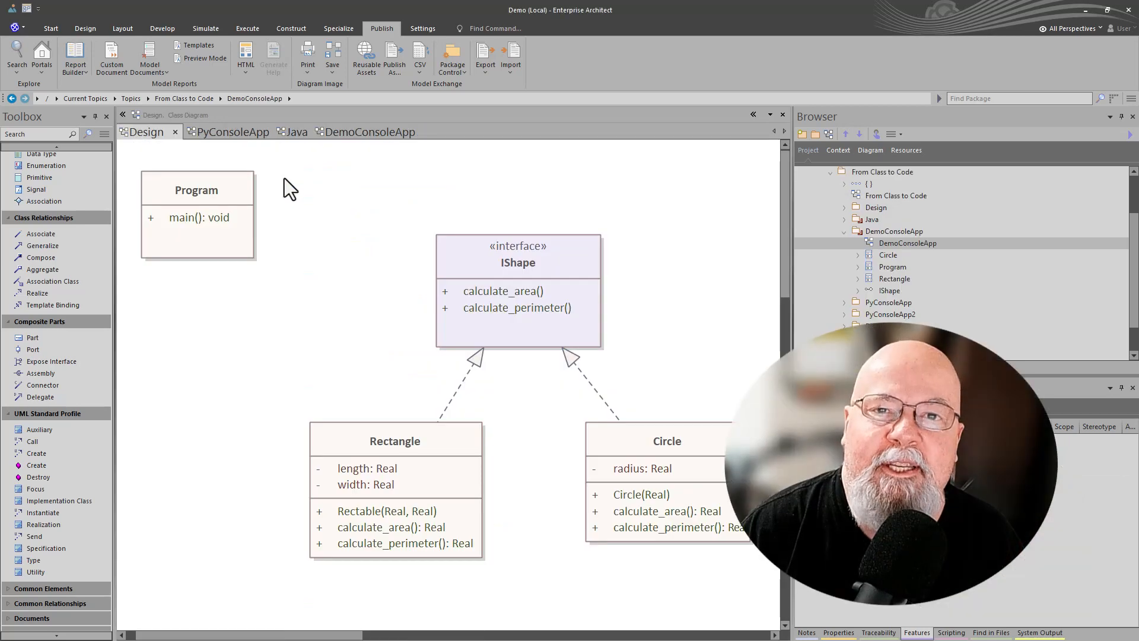
Cycle through the Design, PyConsoleApp, Java and DemoConsoleApp diagrams in Enterprise Architect to compare their class structures
key(ctrl+Tab)
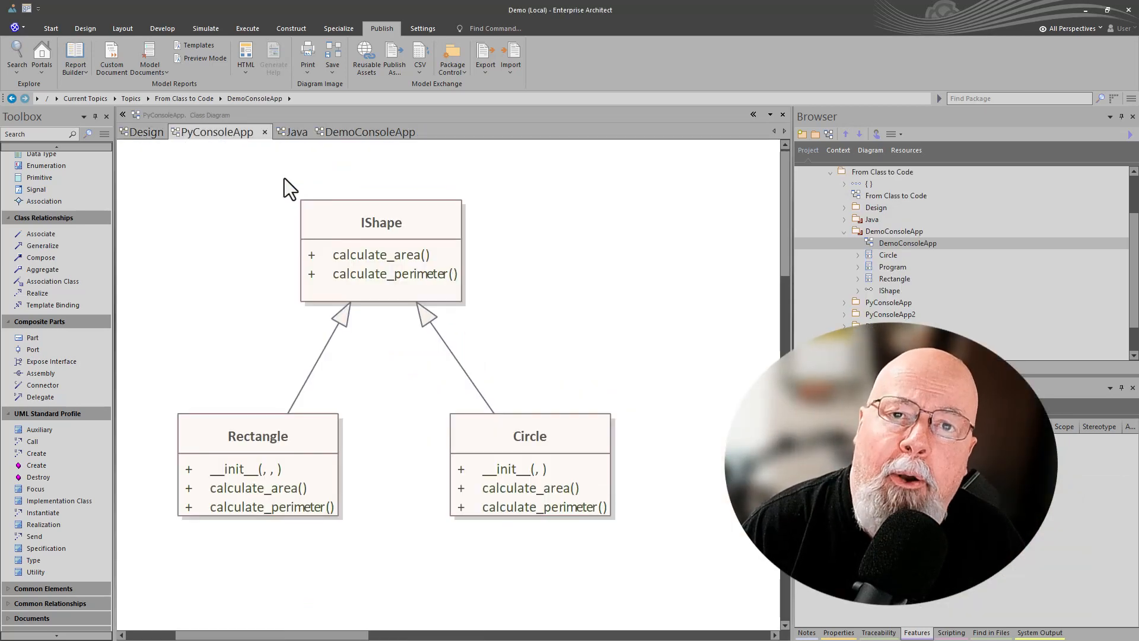
key(ctrl+Tab)
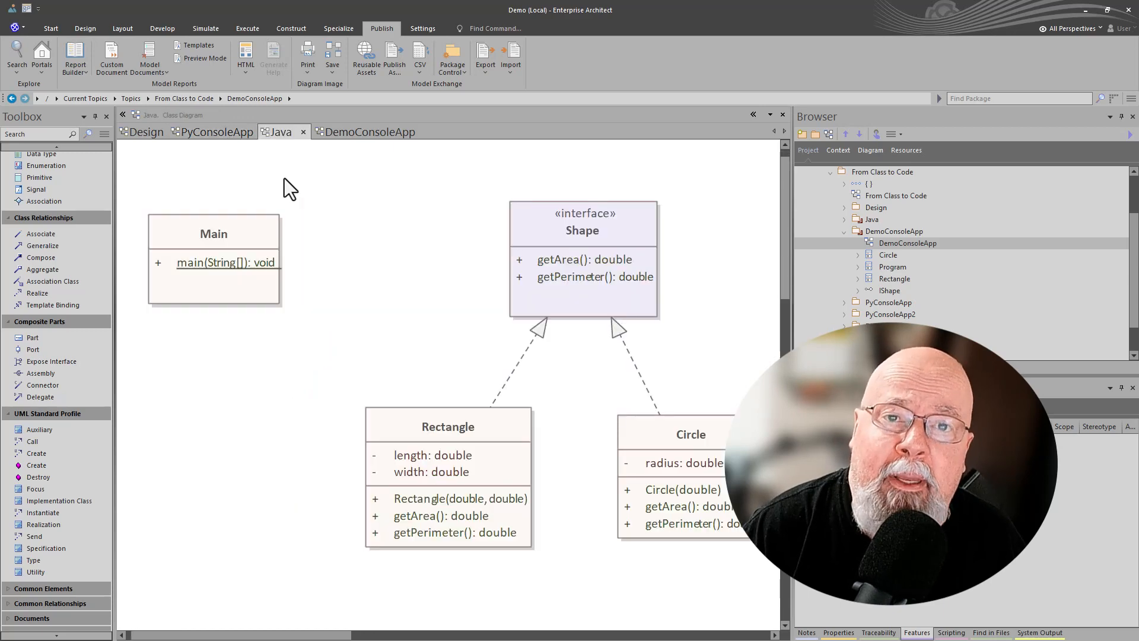
key(ctrl+Tab)
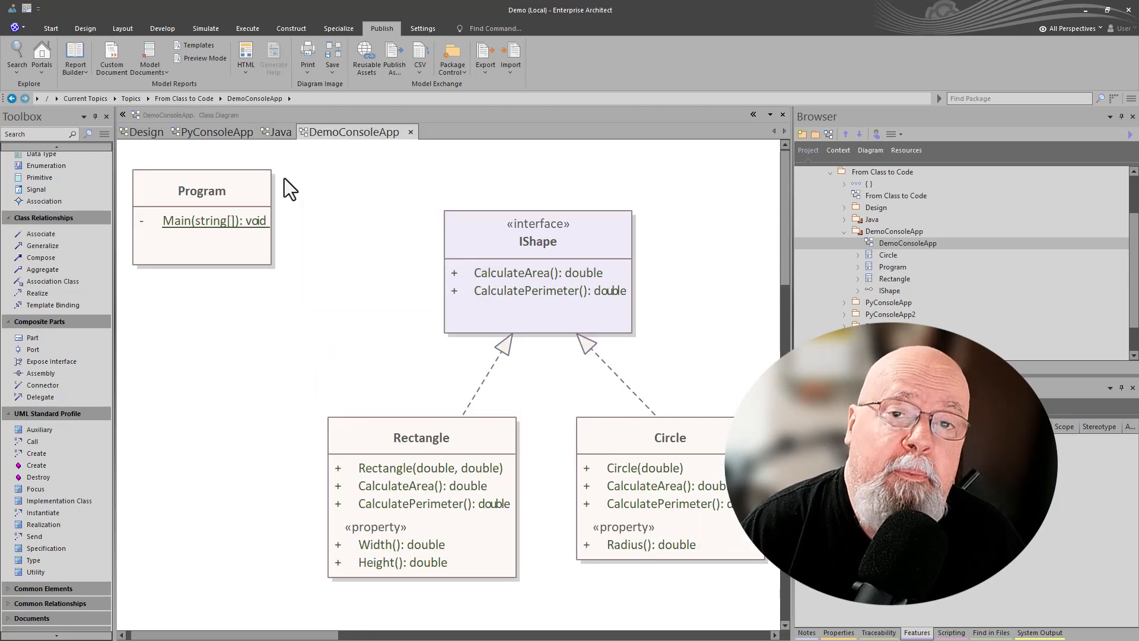
key(ctrl+Tab)
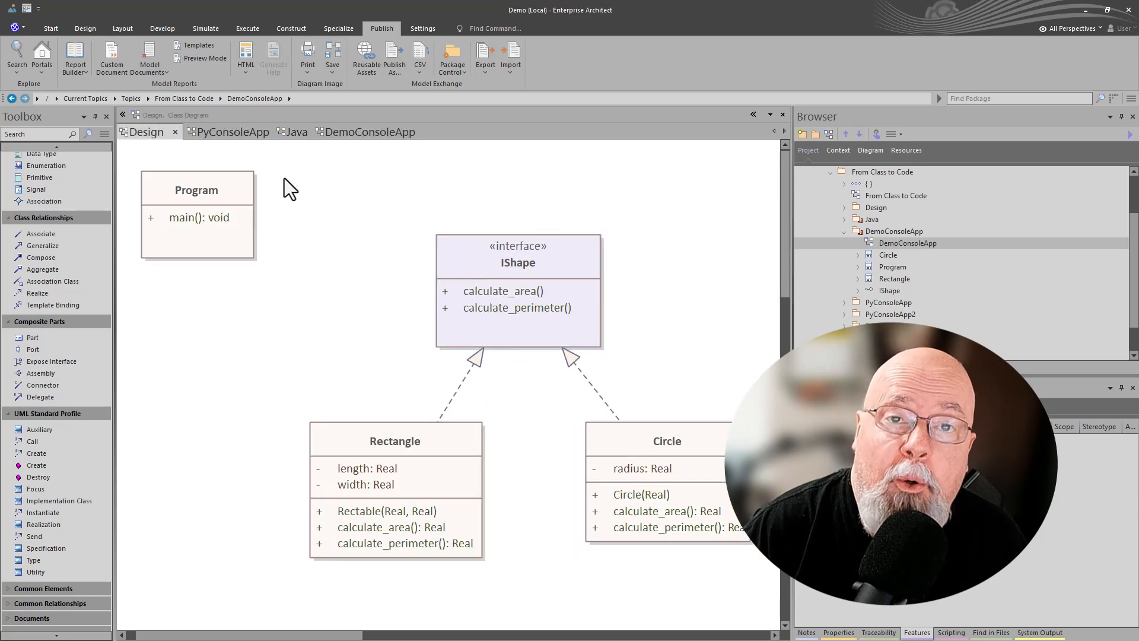
key(ctrl+Tab)
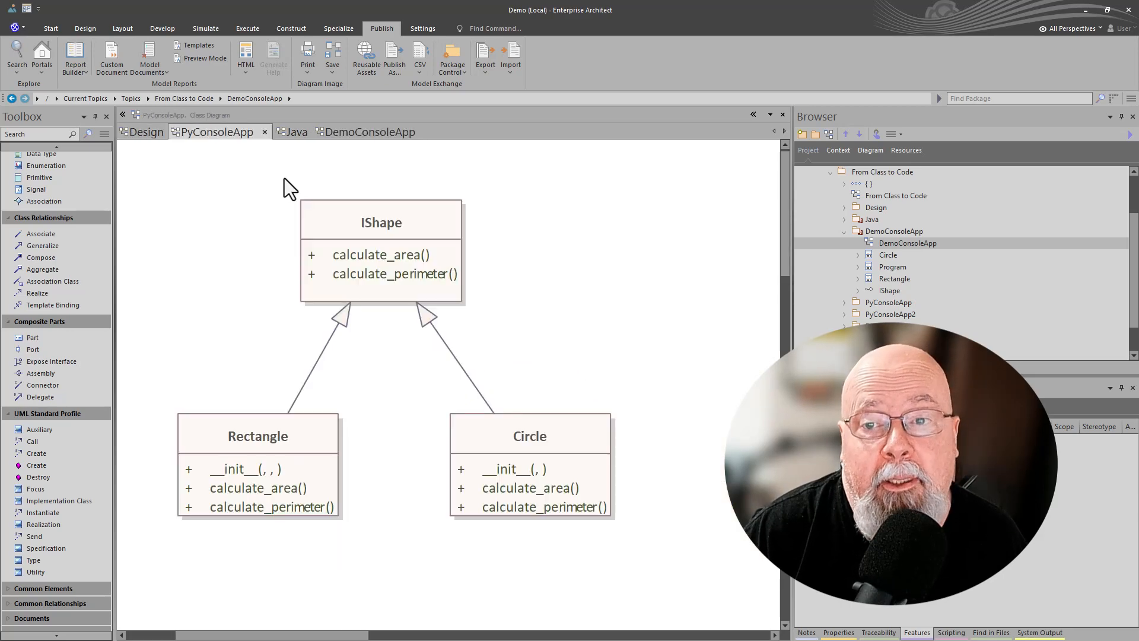